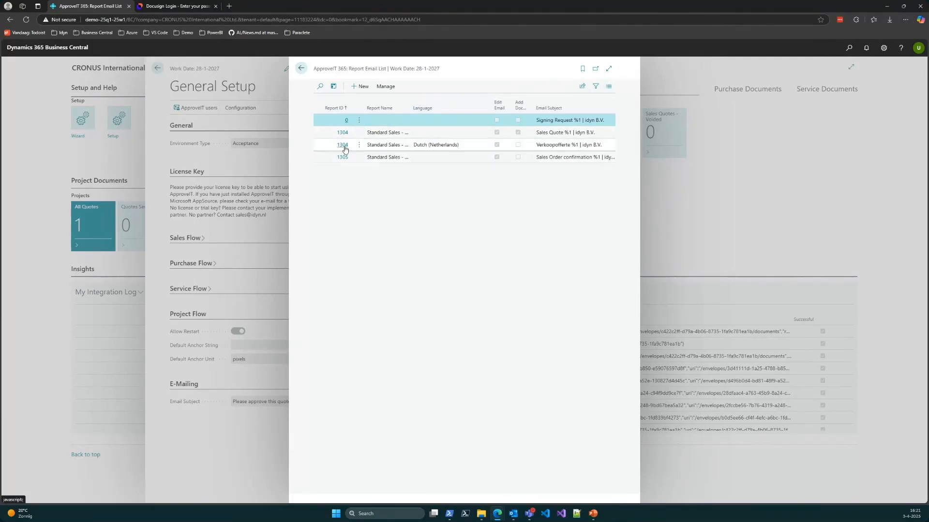
Step: Expand the report email list, inspect the email card of the Standard Sales - Quote report without a language, and close the setup
left_click(609, 68)
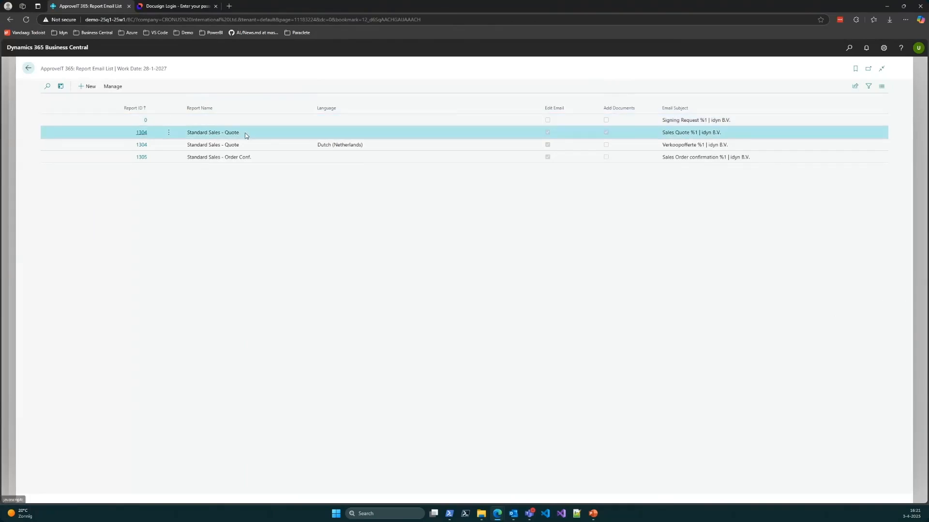
left_click(251, 146)
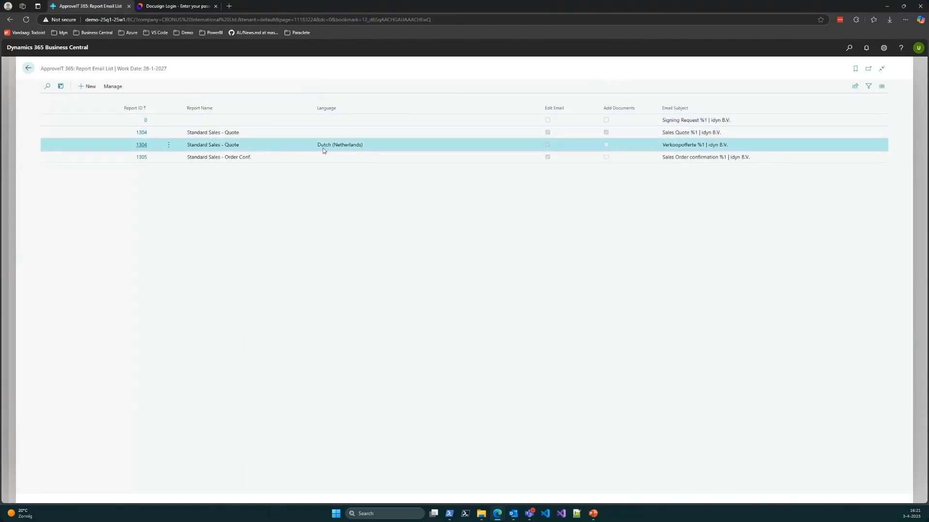
left_click(266, 135)
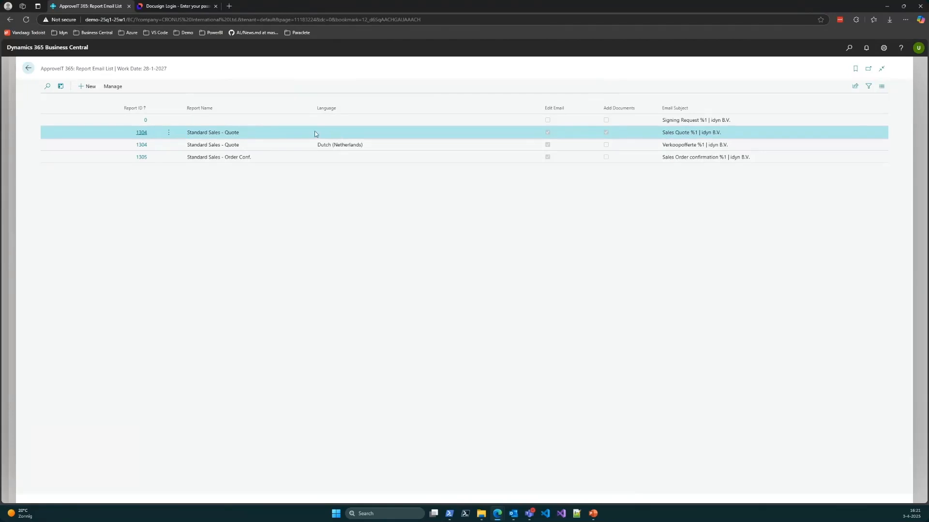
left_click(142, 133)
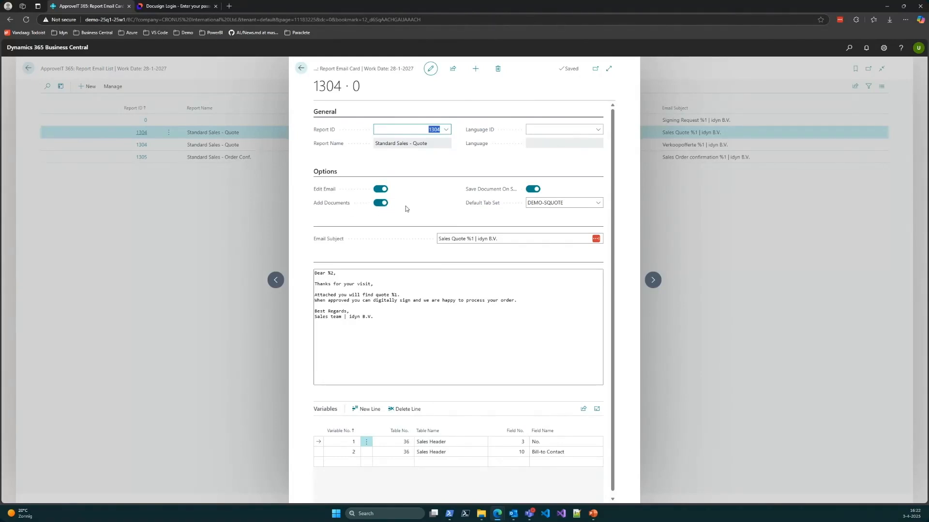
left_click(300, 68)
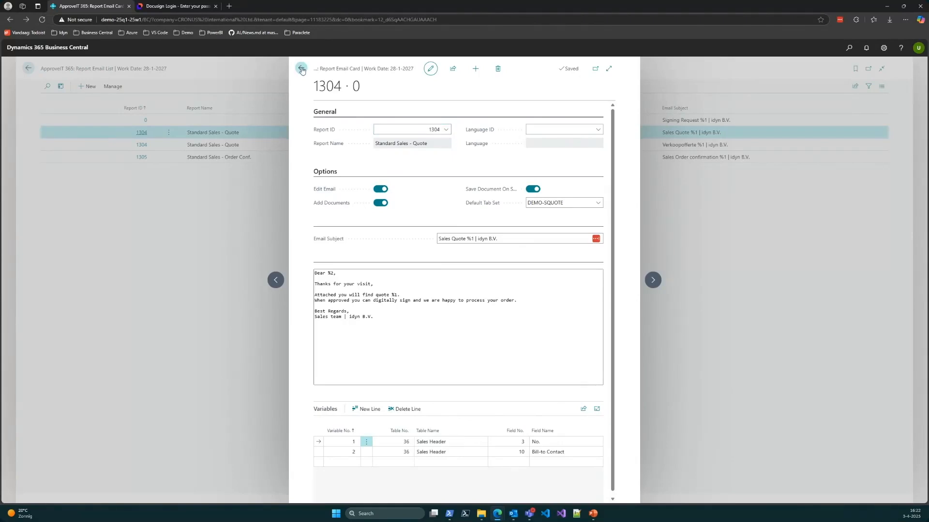
left_click(28, 69)
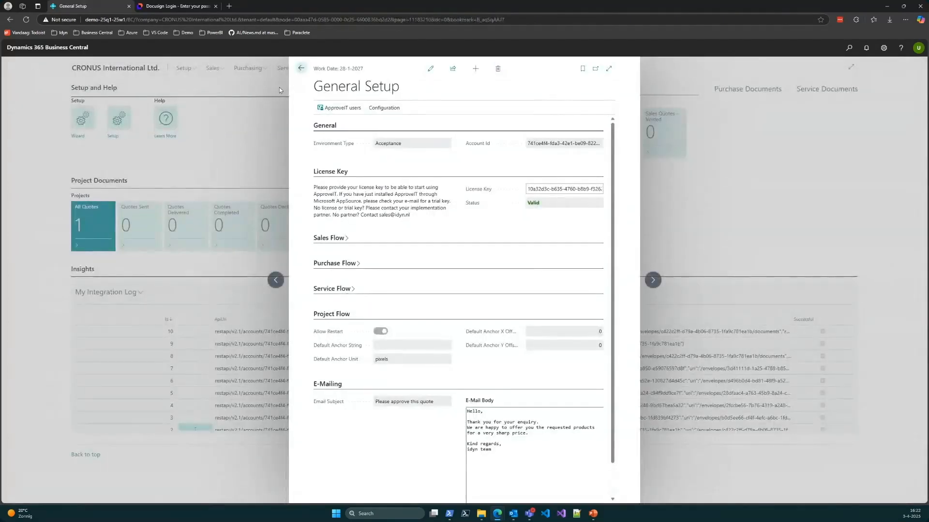
left_click(300, 68)
Step: Open sales quote 1002 and start its ApproveIT flow
left_click(213, 68)
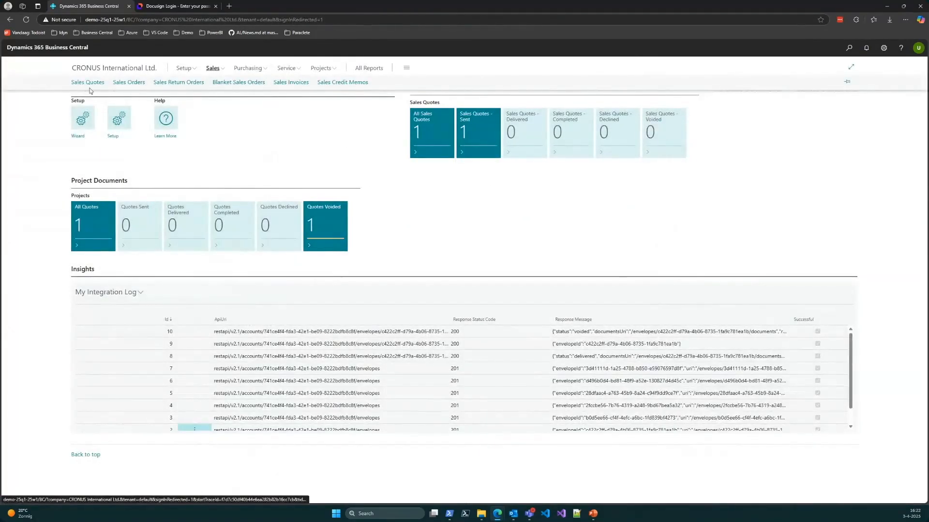
left_click(87, 83)
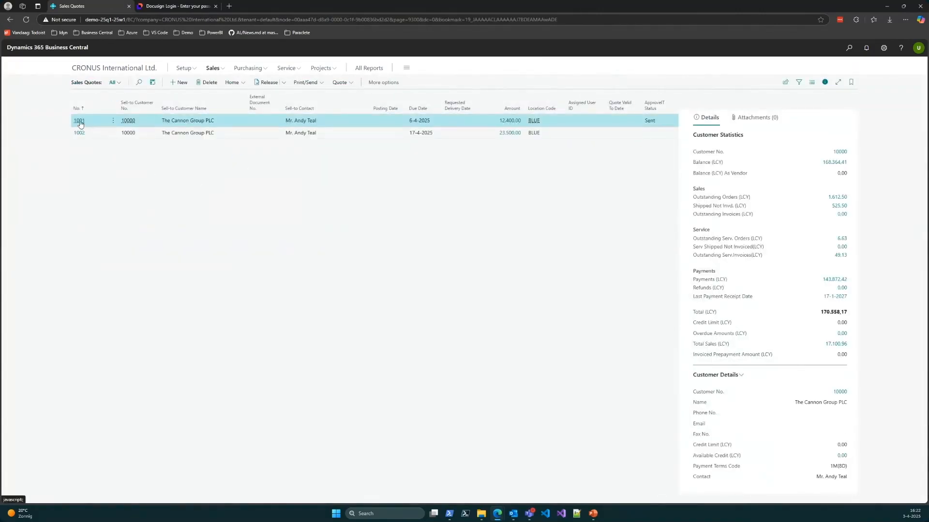
left_click(79, 135)
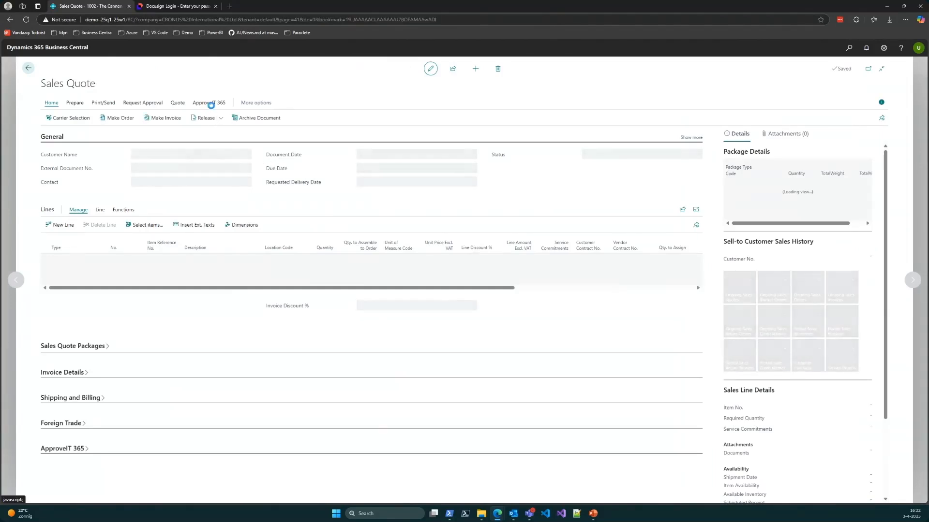
left_click(209, 103)
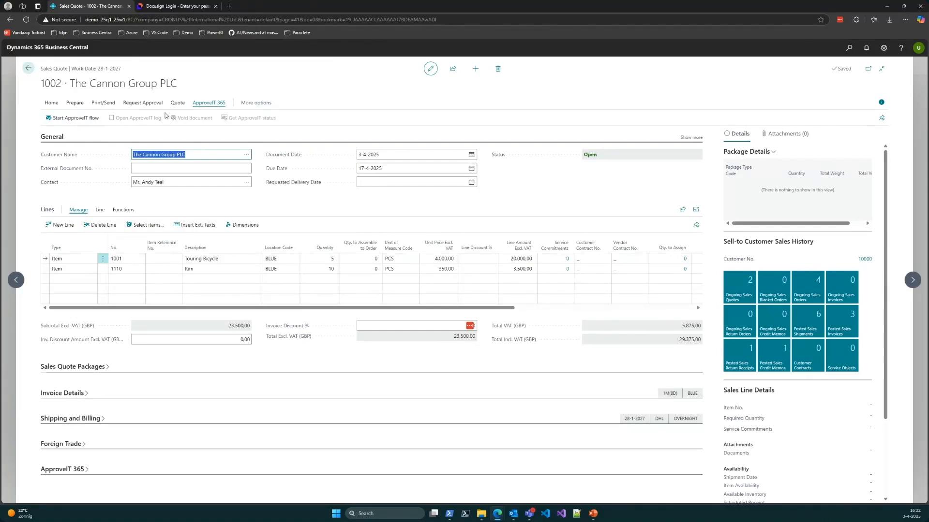
left_click(75, 120)
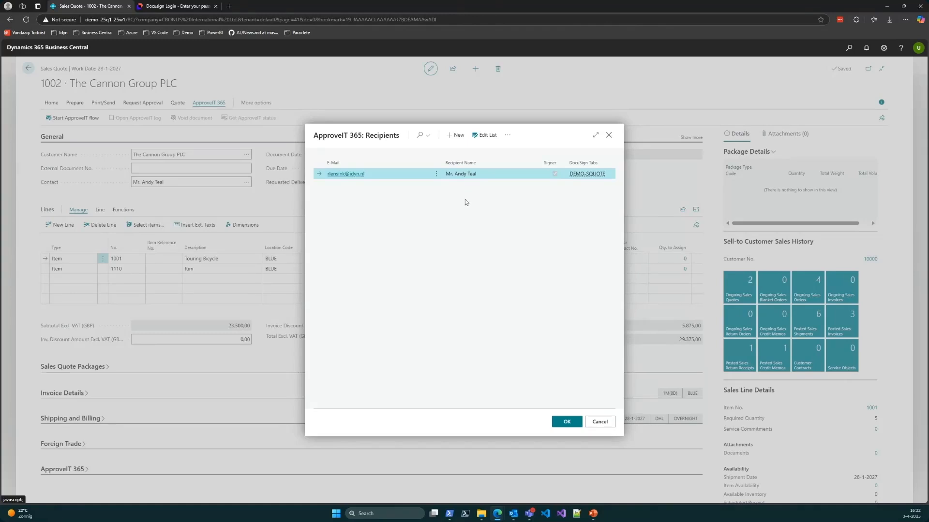
Step: Make the recipients list editable and view the customer's contacts available for the recipient's e-mail
left_click(485, 135)
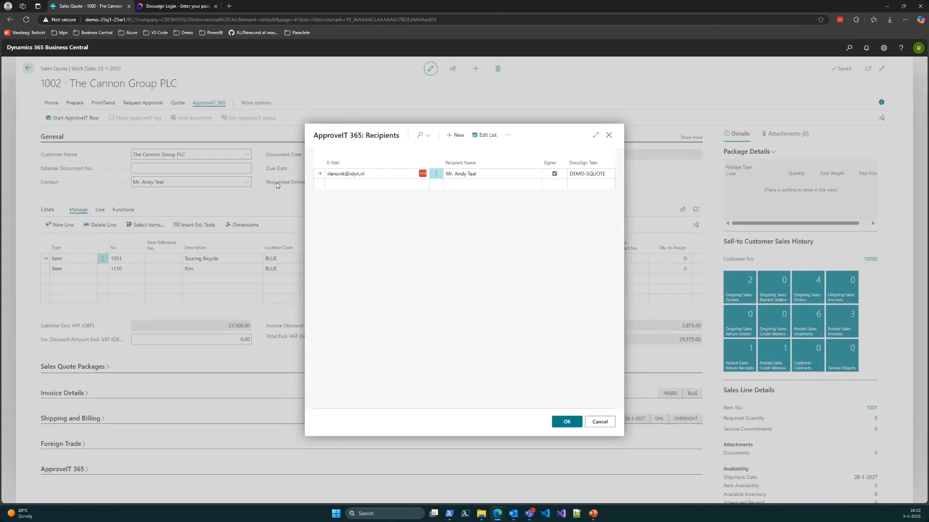
left_click(381, 172)
left_click(426, 176)
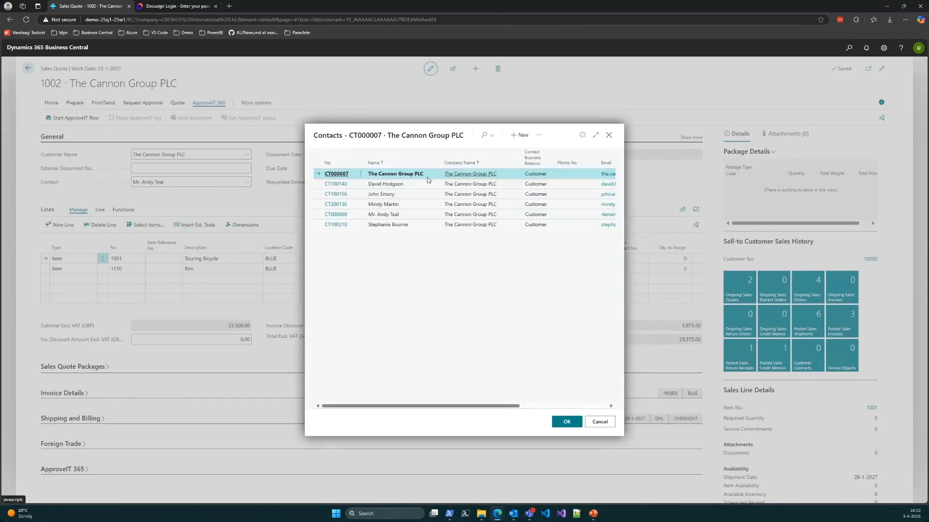
left_click(609, 136)
Step: Correct the recipient's e-mail address, keep the DEMO-SQUOTE DocuSign tabs and confirm the recipients
left_click(346, 173)
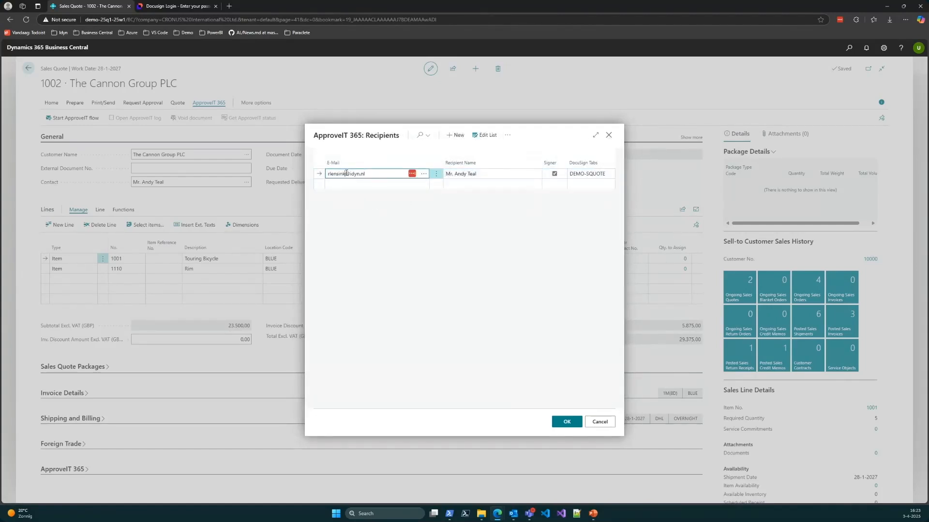
key("BackSpace")
key("BackSpace")
key("BackSpace")
key("BackSpace")
key("BackSpace")
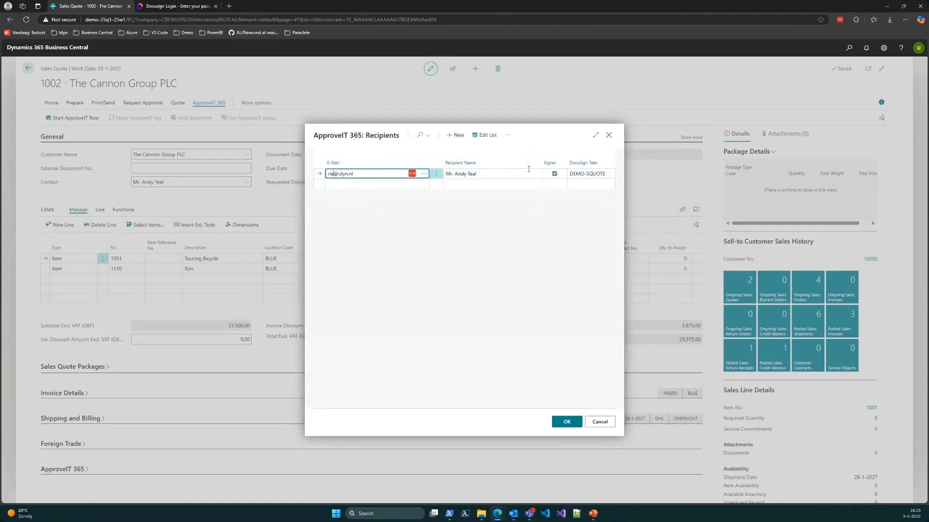
left_click(507, 247)
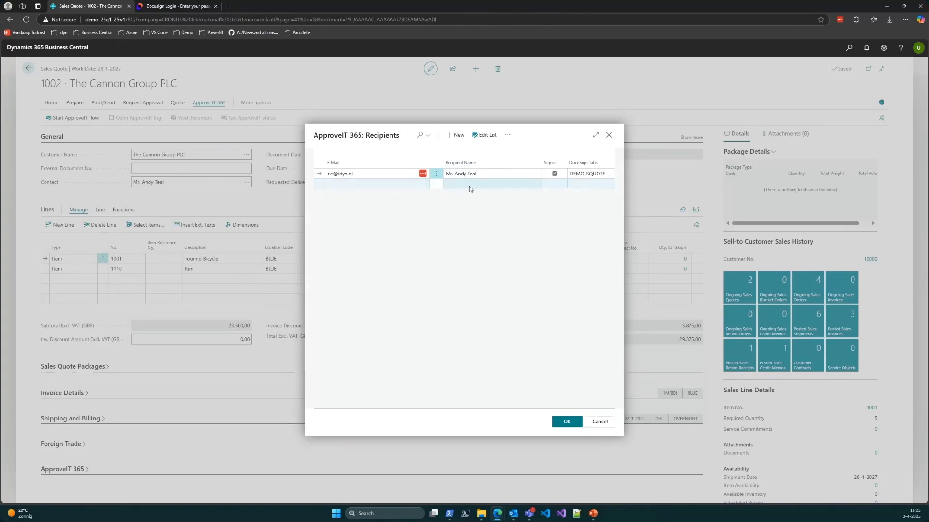
left_click(587, 174)
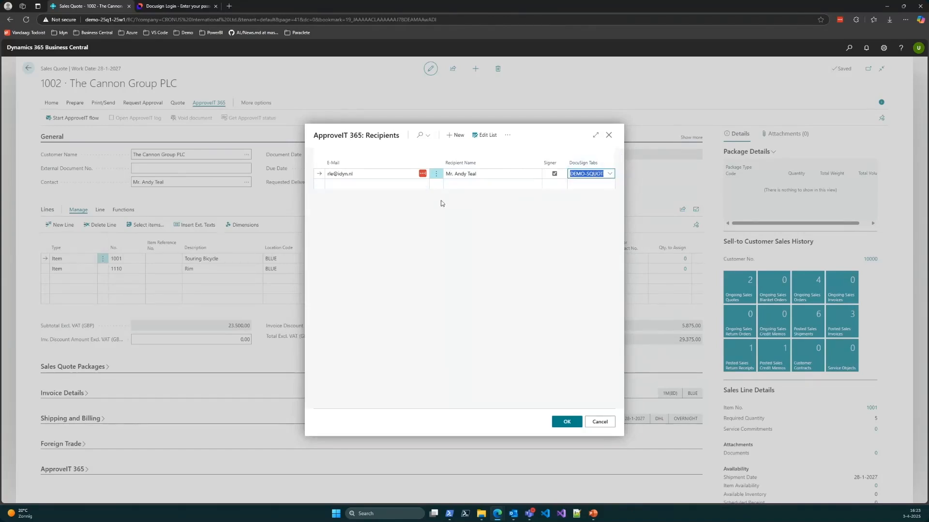
left_click(466, 221)
left_click(564, 422)
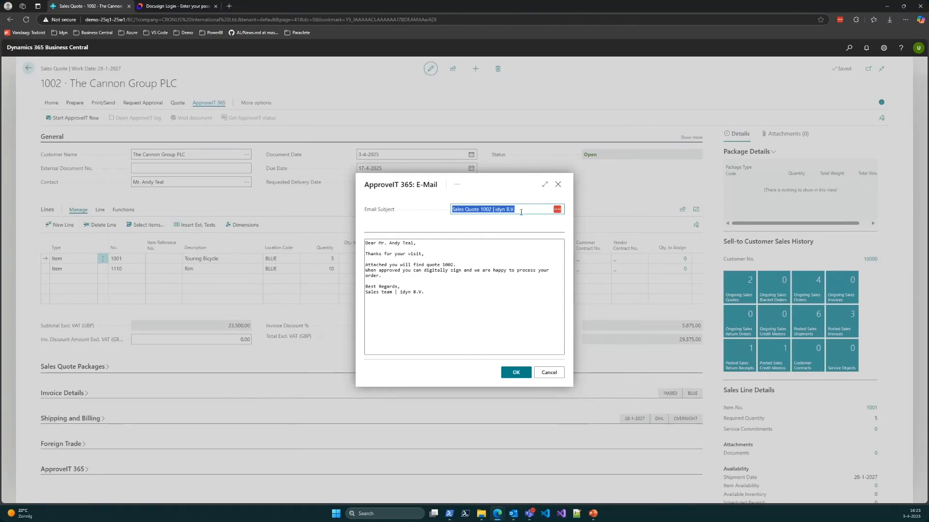
Step: Accept the prefilled subject and message of the signing e-mail
left_click(504, 212)
left_click(408, 250)
left_click(515, 375)
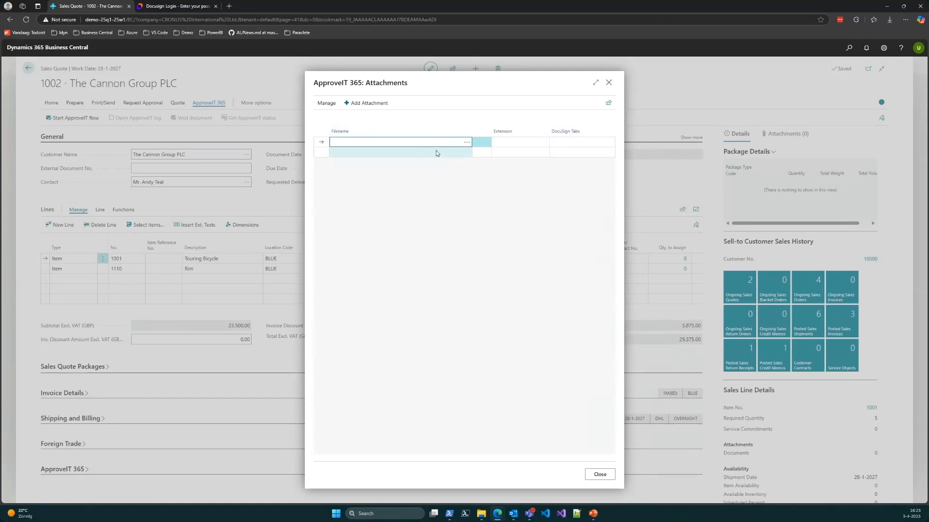
Step: Attach idyn EULA v 1.2 DEMO.pdf to the signing request
left_click(466, 144)
left_click(462, 287)
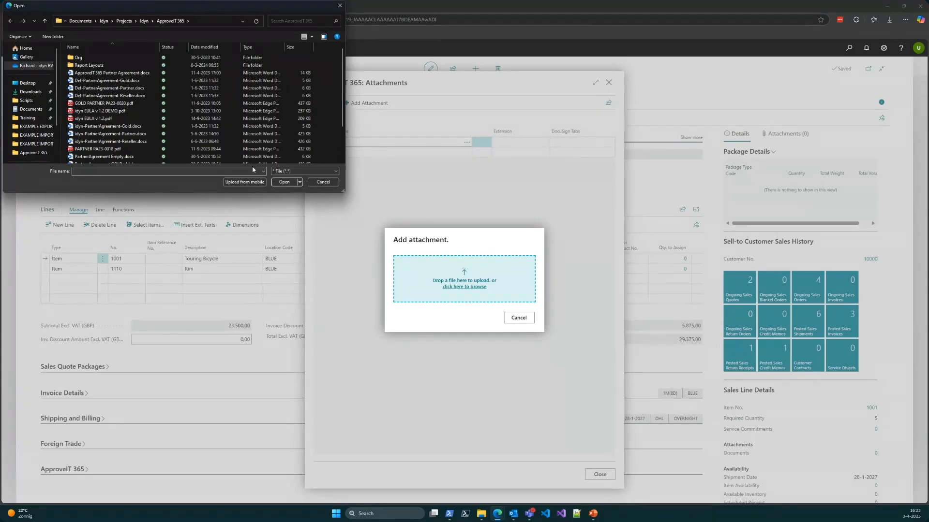
double_click(106, 112)
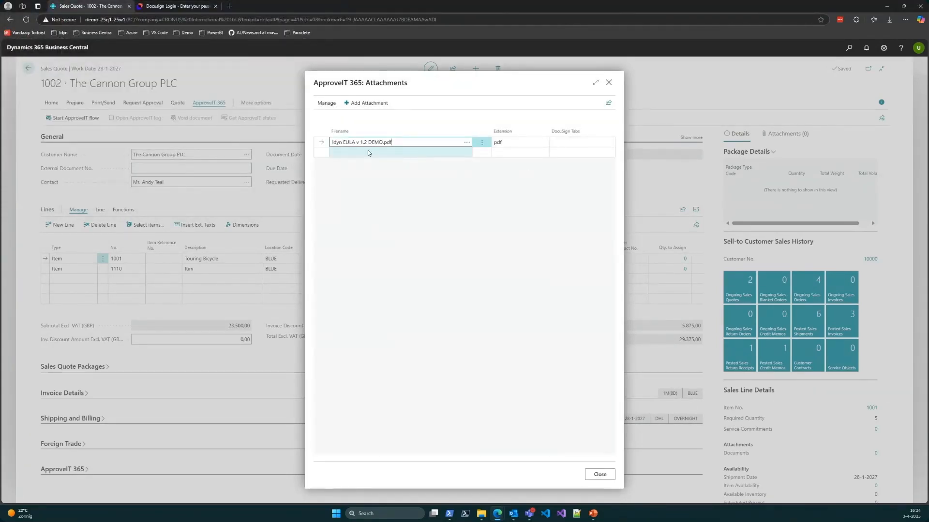
Step: Add PARTNER PA23-0018.pdf as a second attachment to the signing request
left_click(367, 151)
left_click(468, 153)
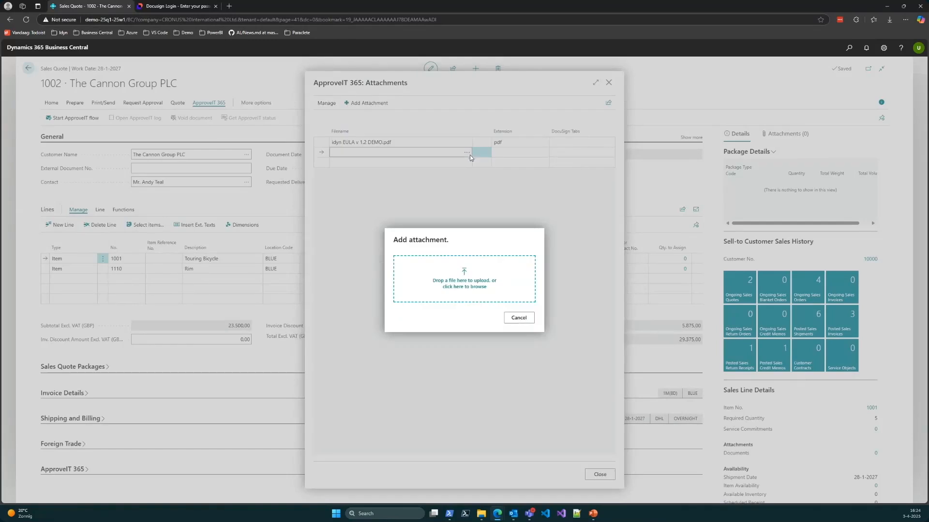
left_click(463, 283)
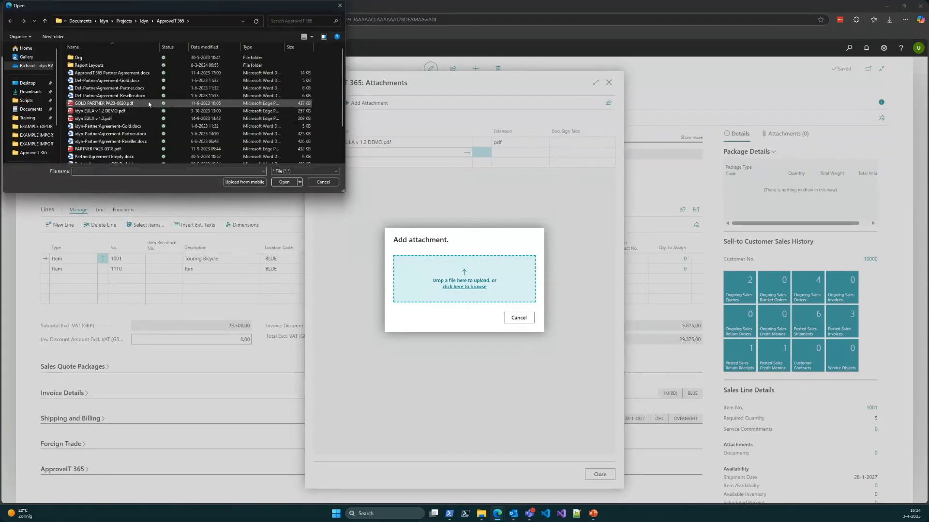
scroll(148, 105, "down", 1)
left_click(99, 129)
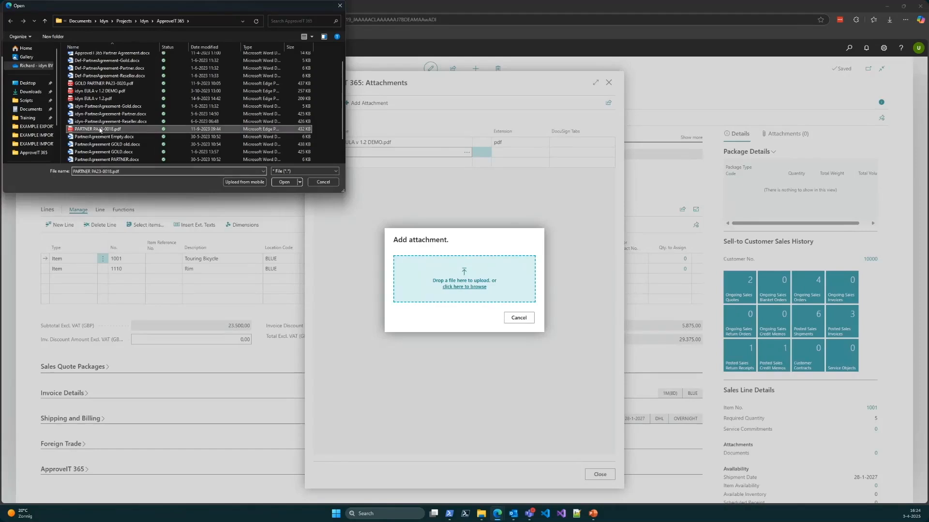
double_click(99, 130)
Step: View the DocuSign tab sets for the EULA attachment, leave the field empty and close the attachments to send the quote
left_click(581, 142)
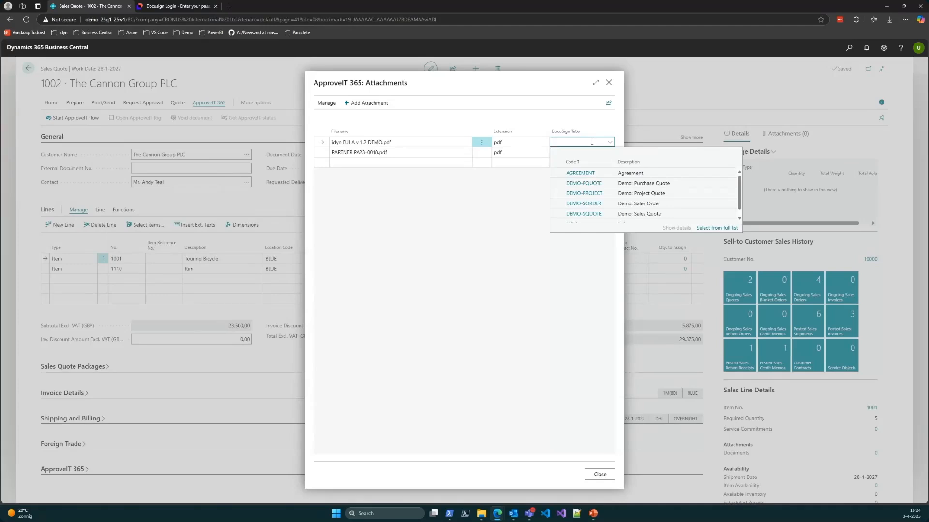
left_click(475, 204)
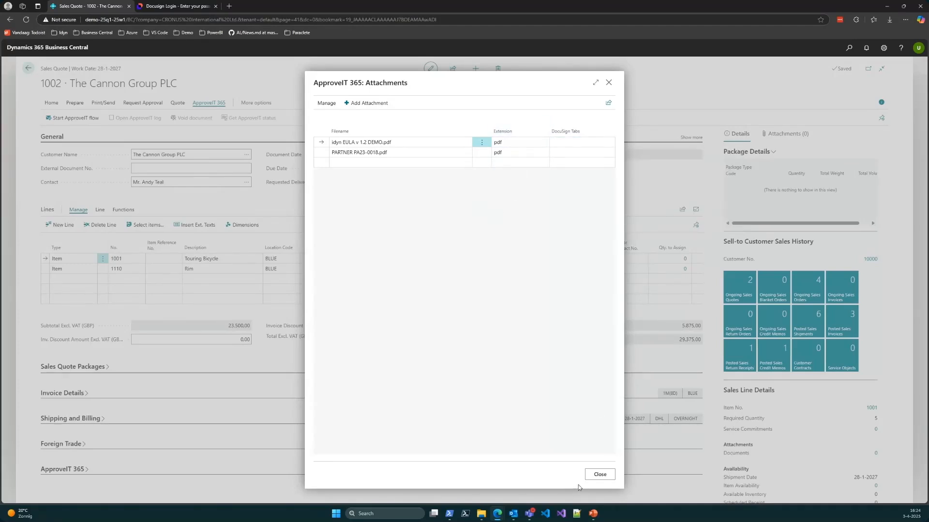
left_click(597, 476)
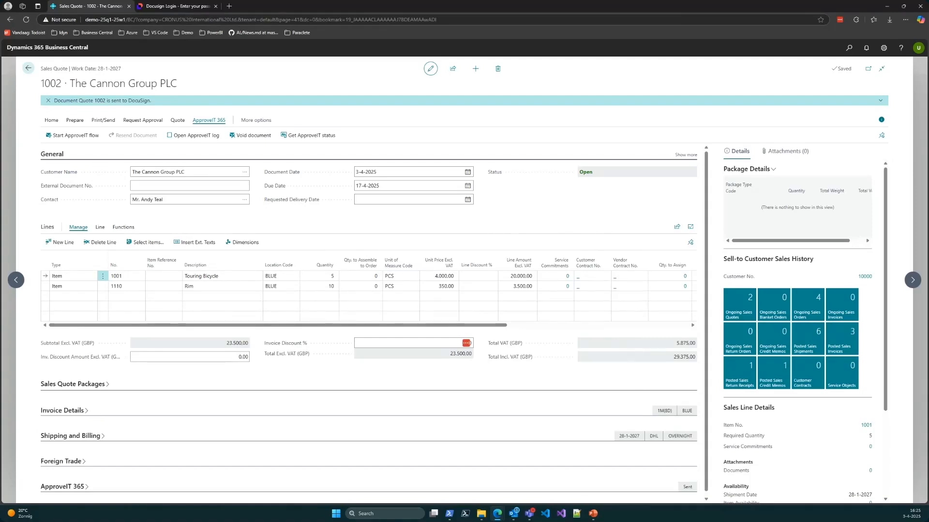
Step: Switch to Outlook, maximize the DocuSign e-mail for Sales Quote 1002 and open its document for review
key("alt+Tab")
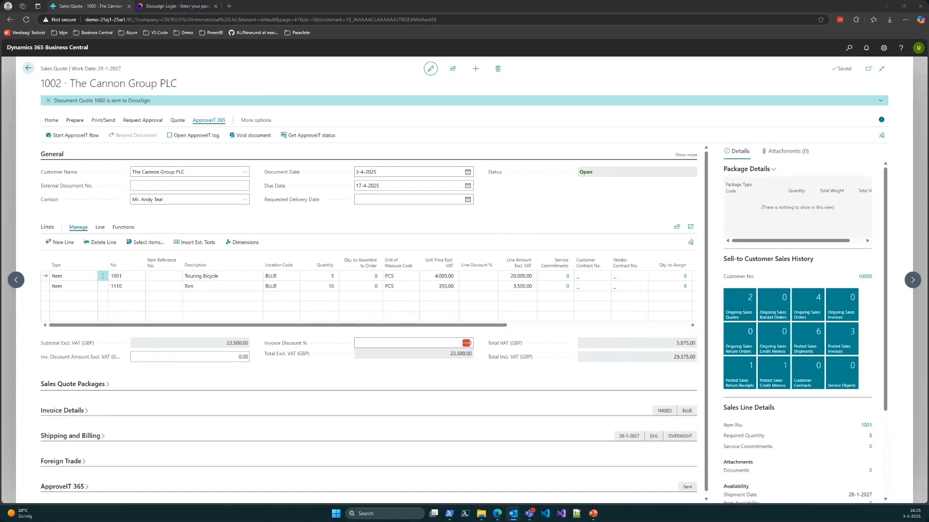
left_click_drag(0, 149, 549, 163)
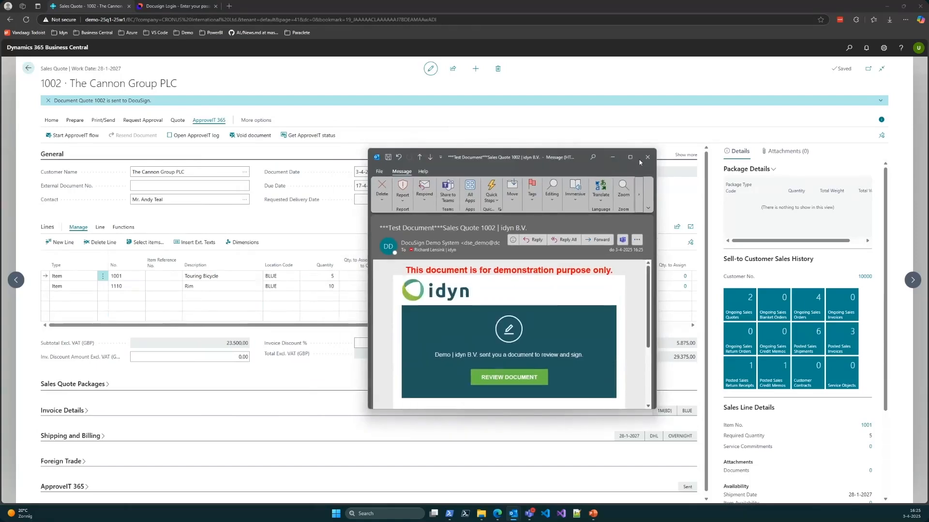
left_click(630, 158)
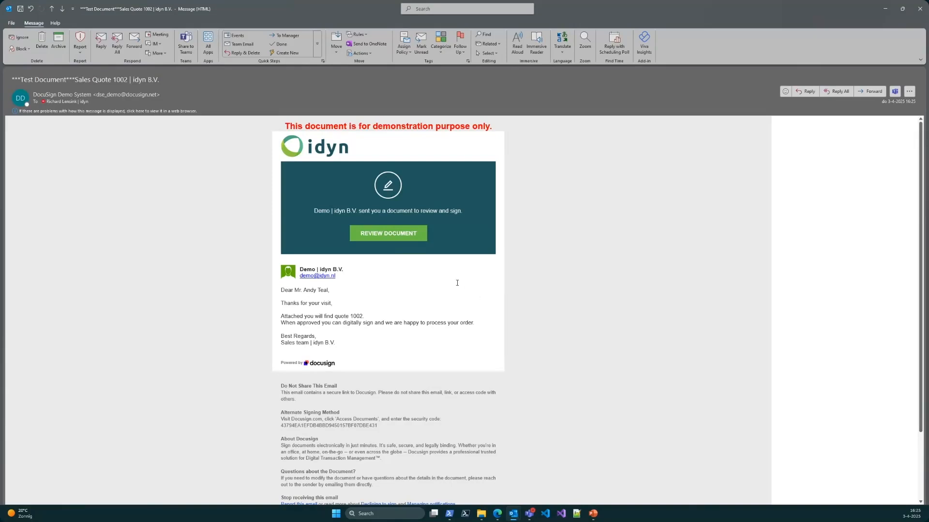
left_click(384, 235)
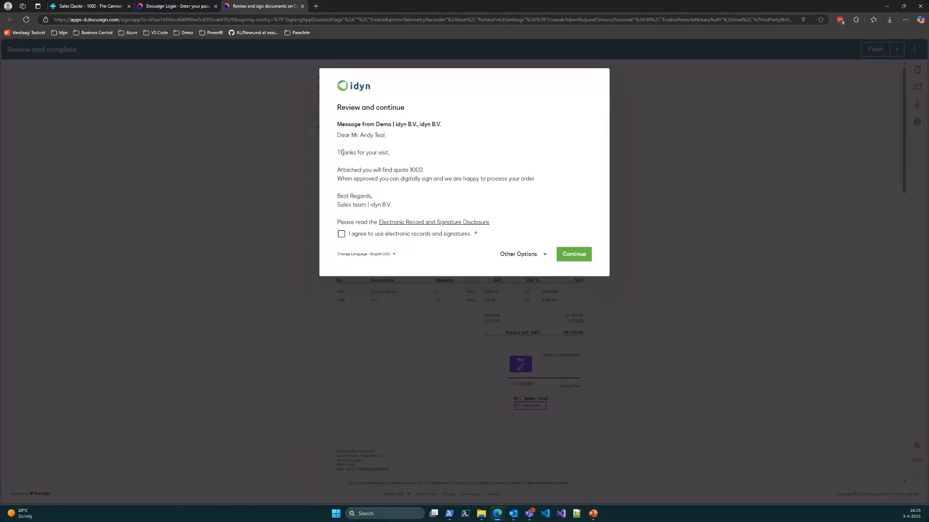
Step: Agree to use electronic records and signatures, continue to the document and look through the pages of Sales Quote 1002
left_click(365, 238)
left_click(573, 255)
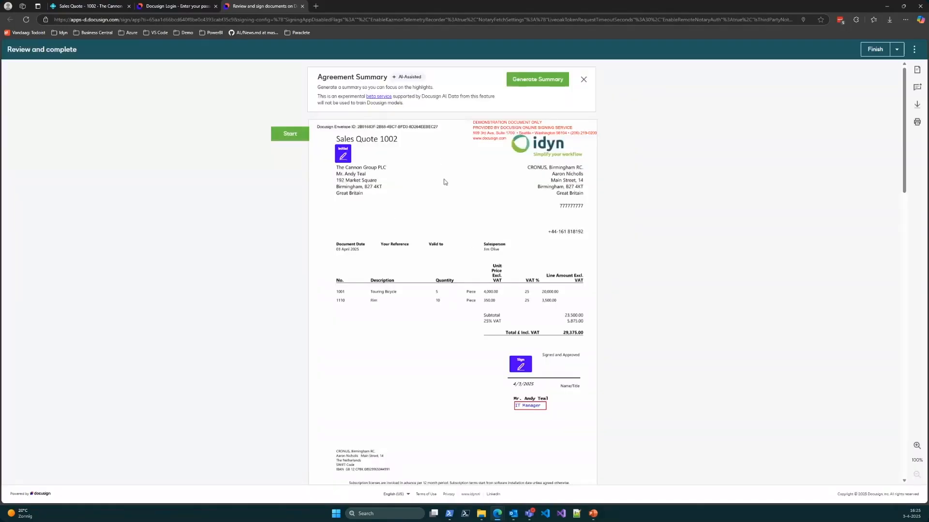
scroll(408, 236, "down", 4)
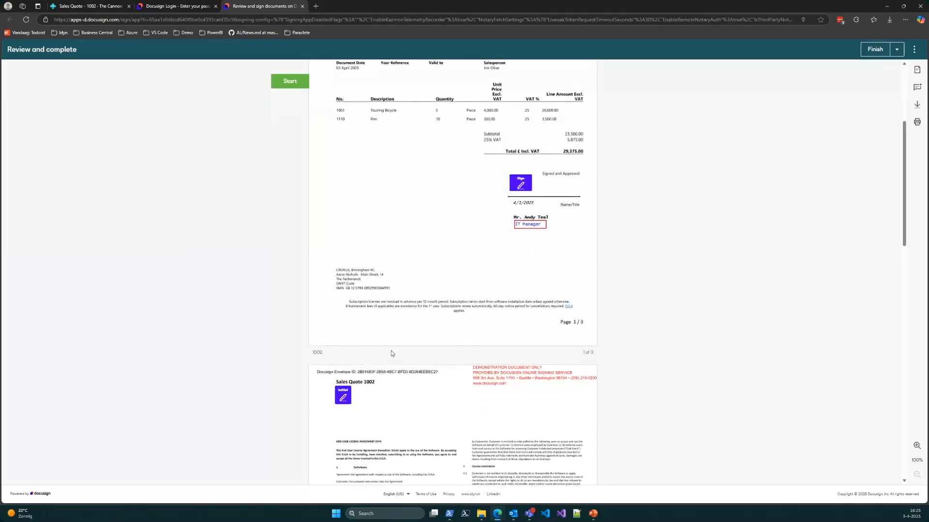
scroll(390, 351, "down", 2)
scroll(361, 335, "down", 2)
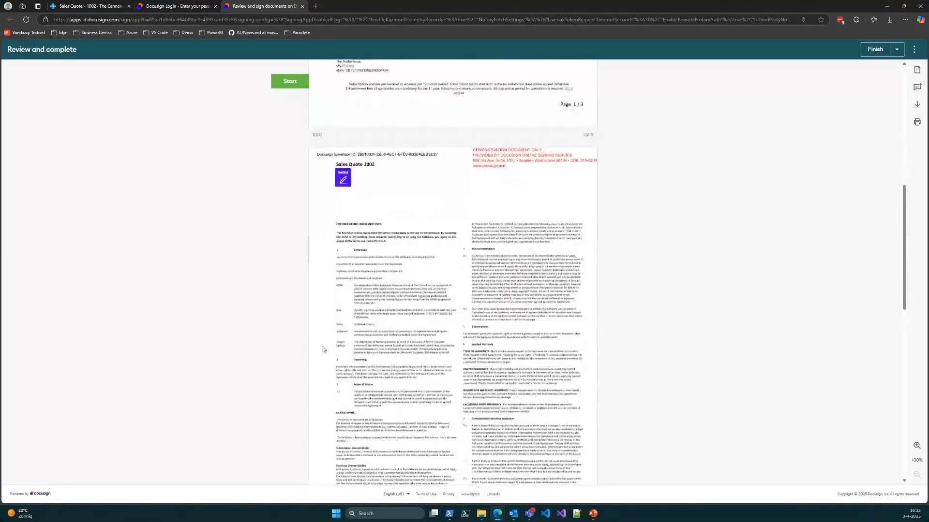
scroll(402, 306, "down", 2)
scroll(402, 306, "up", 10)
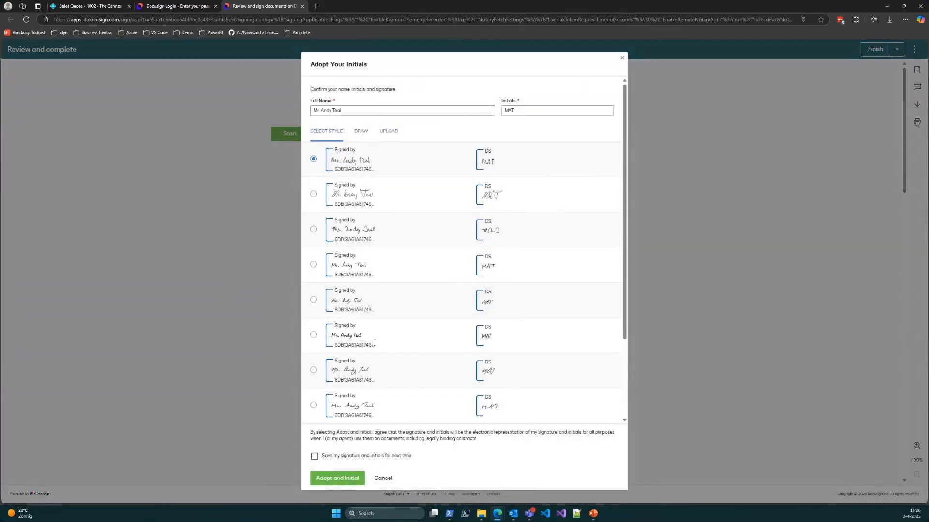
Step: Adopt the seventh style for the signature and initials, with the option to save them for next time enabled
scroll(403, 345, "down", 3)
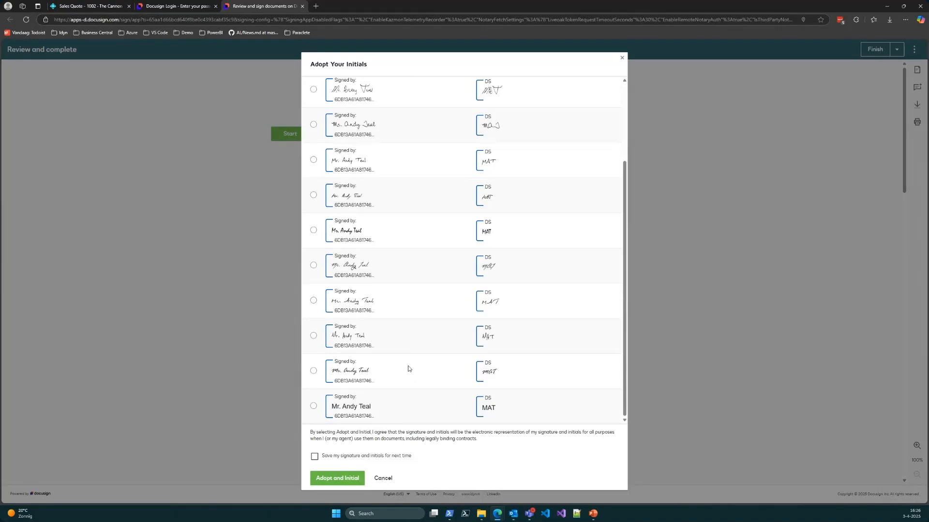
scroll(390, 401, "up", 3)
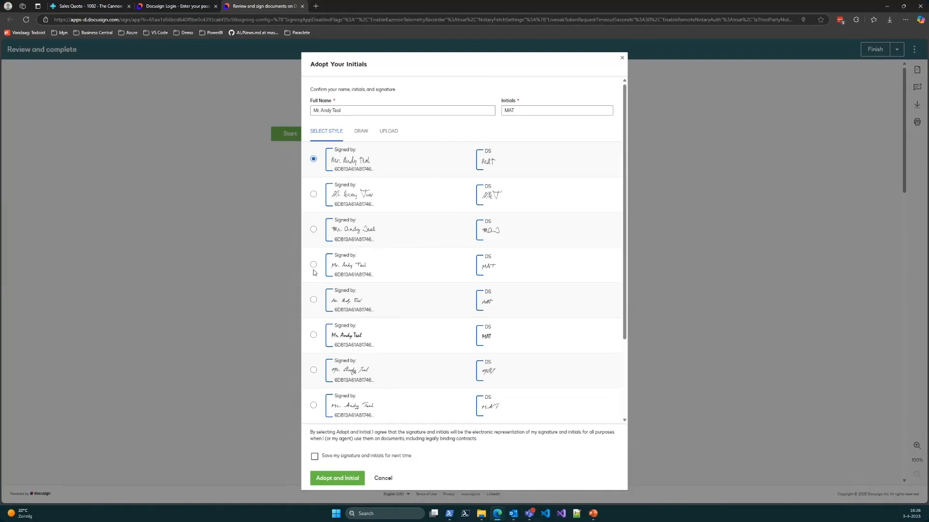
left_click(314, 370)
left_click(314, 457)
scroll(405, 137, "down", 3)
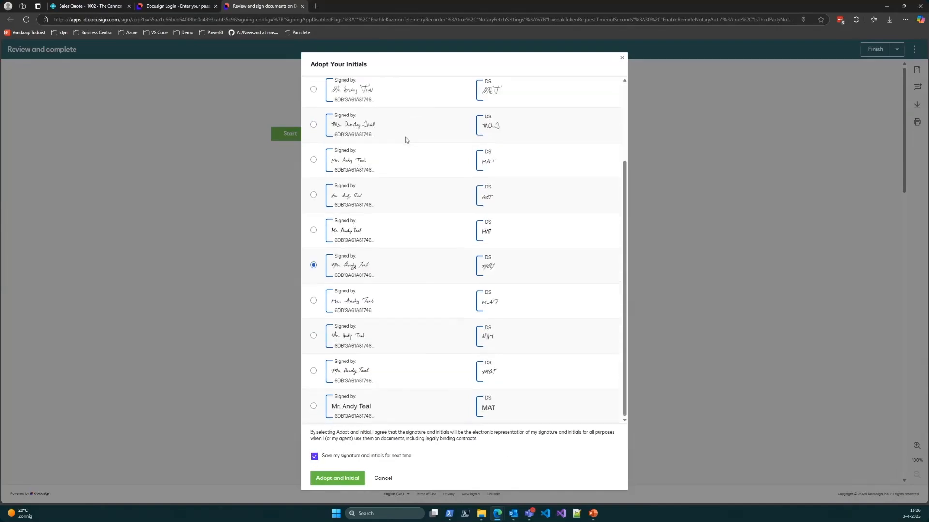
left_click(340, 479)
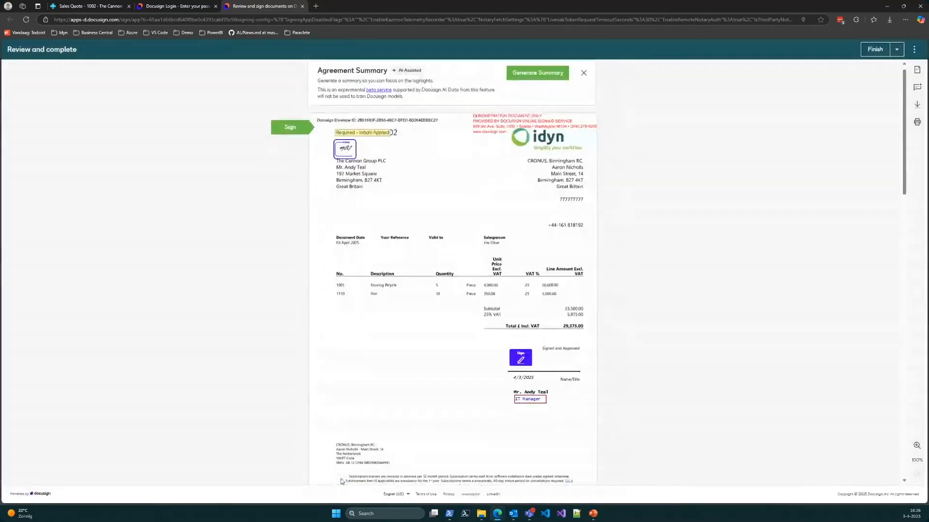
Step: Sign the required signature field on the first page of Sales Quote 1002 and check the signature, date and name
scroll(402, 292, "up", 2)
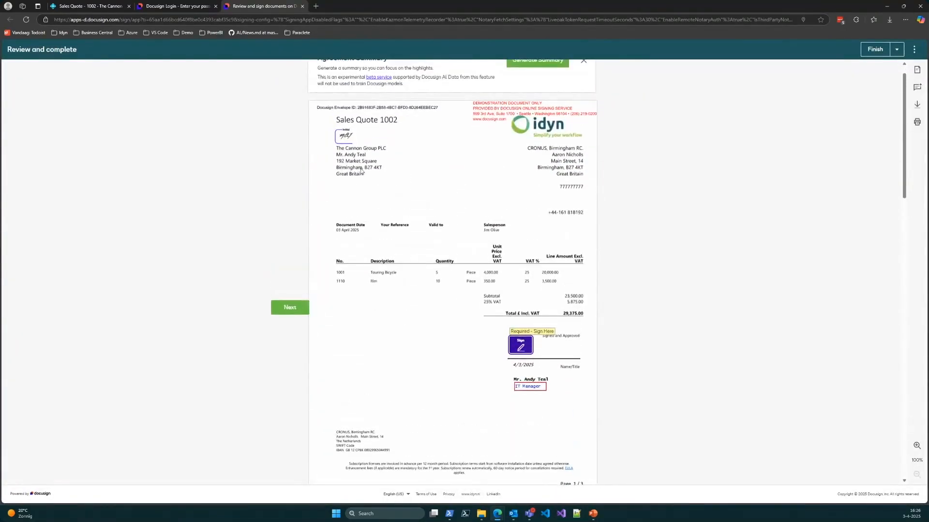
left_click(521, 343)
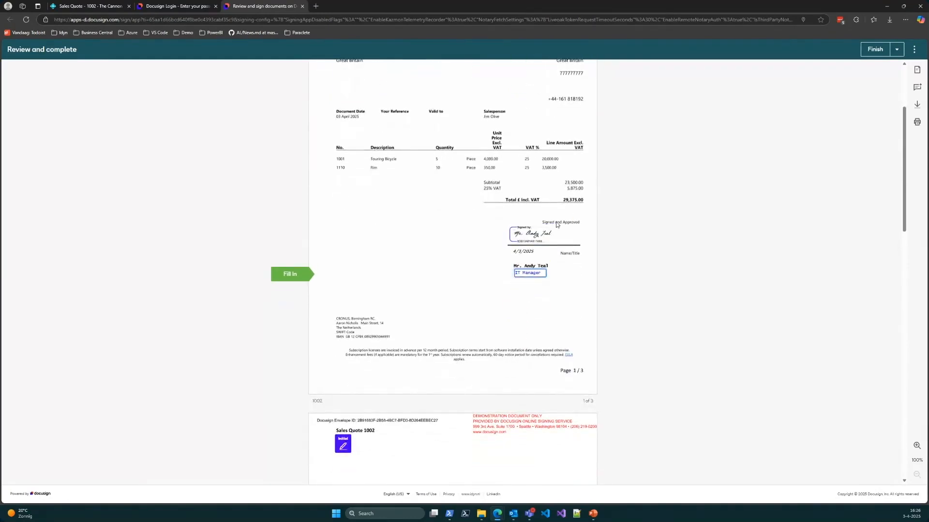
left_click_drag(516, 266, 543, 265)
left_click(517, 265)
left_click_drag(515, 251, 538, 255)
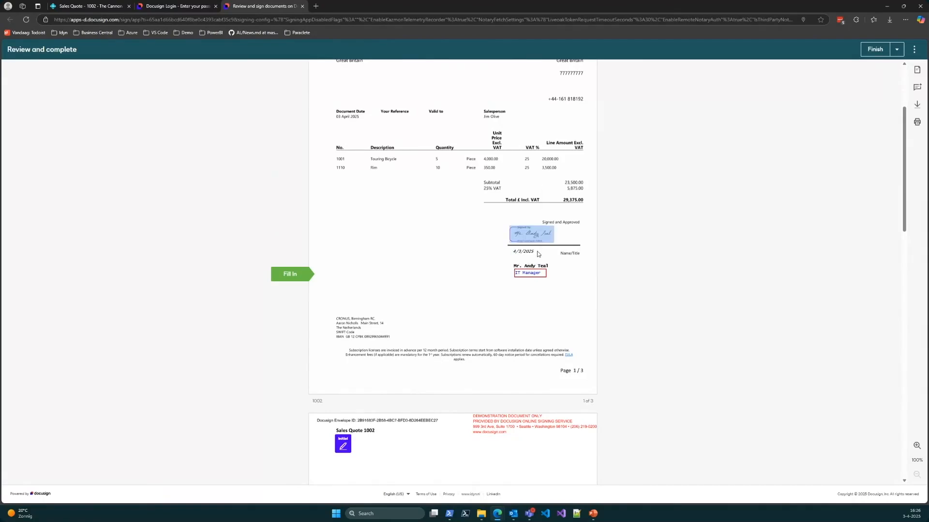
Step: Replace the signer's job title below the signature with "Demo user"
left_click(525, 254)
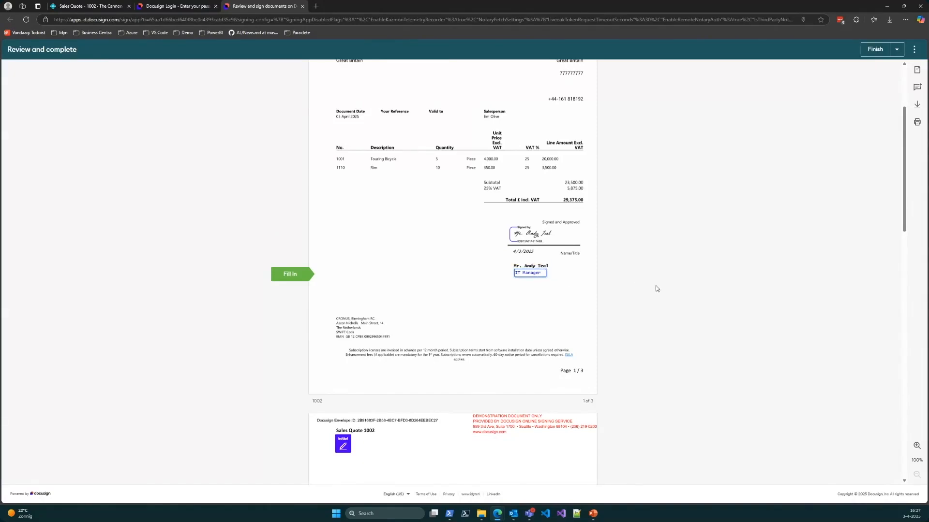
key("ctrl+a")
type("Demo user")
scroll(513, 303, "down", 2)
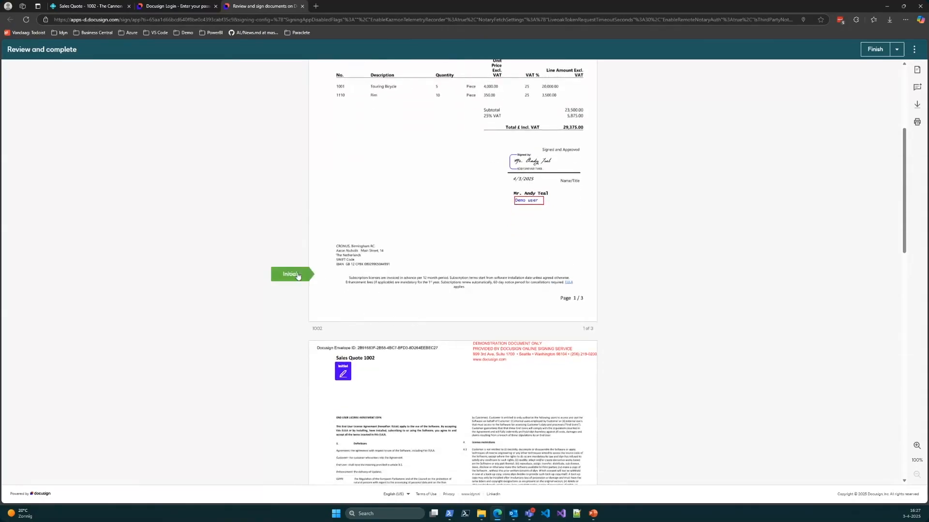
Step: Initial the second and third pages of the quote and finish signing
left_click(298, 275)
left_click(341, 278)
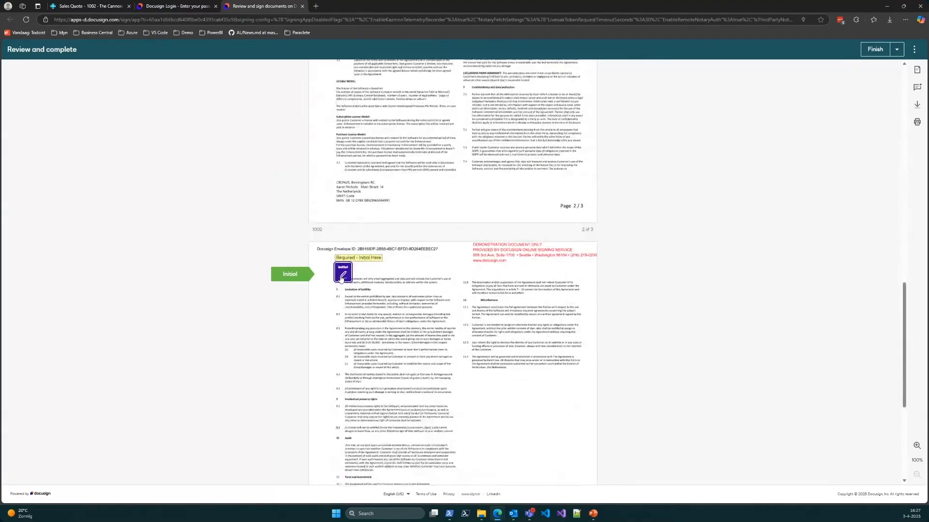
left_click(342, 278)
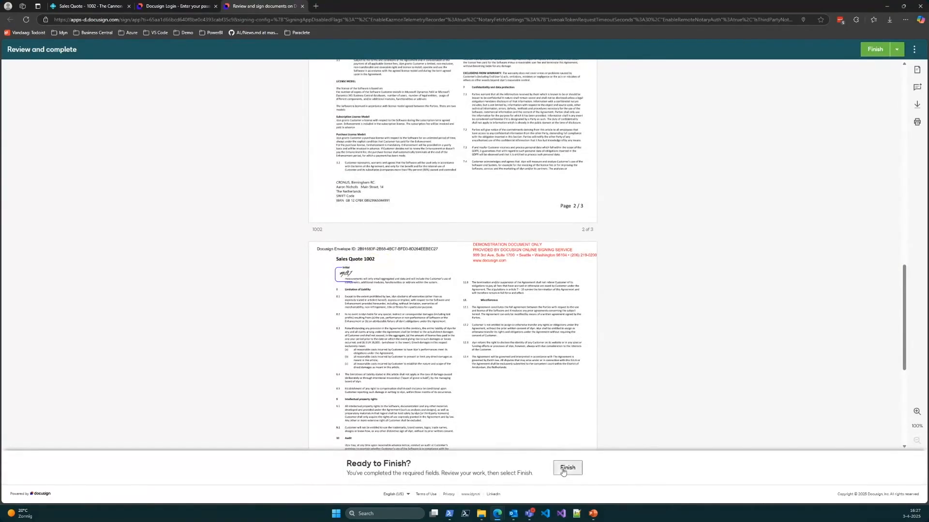
left_click(567, 467)
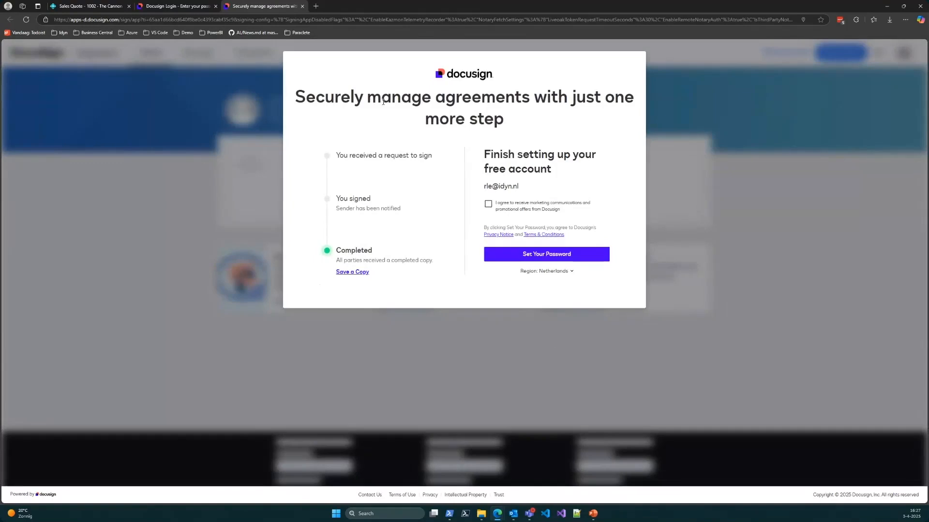
Step: Close the signing page and get the ApproveIT status for sales quote 1002 in Business Central, with its ApproveIT 365 details expanded
left_click(302, 6)
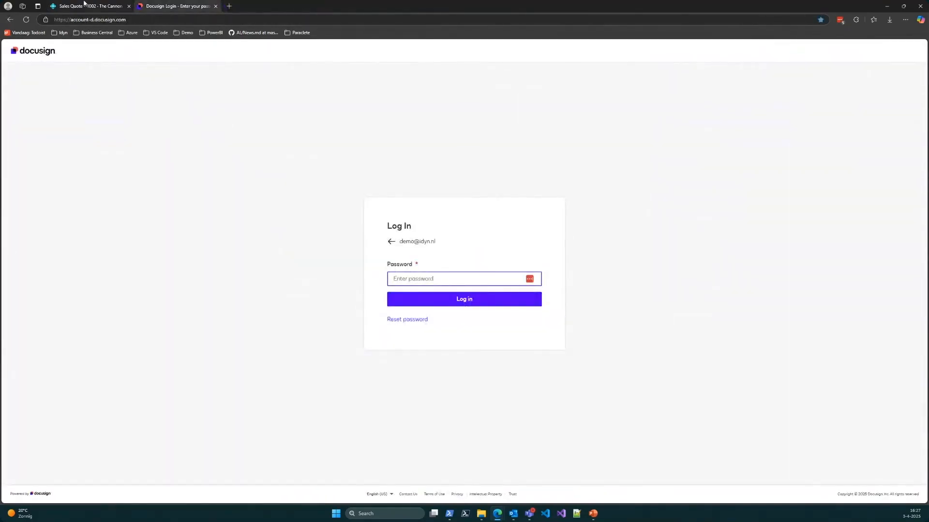
left_click(84, 5)
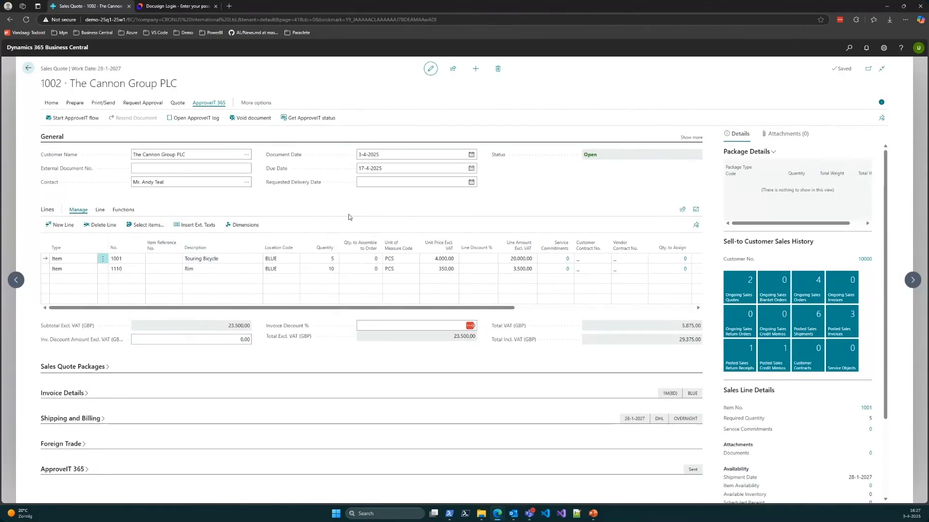
left_click(78, 470)
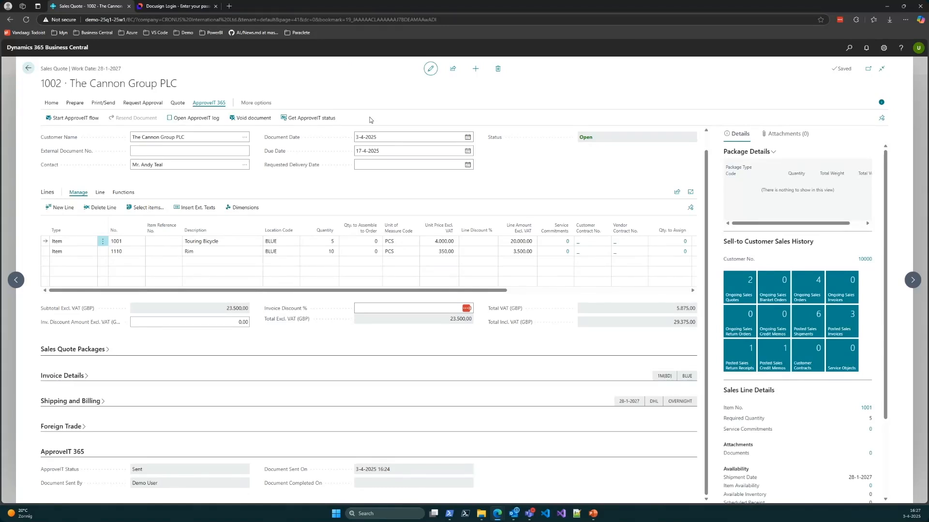
left_click(306, 121)
left_click(798, 134)
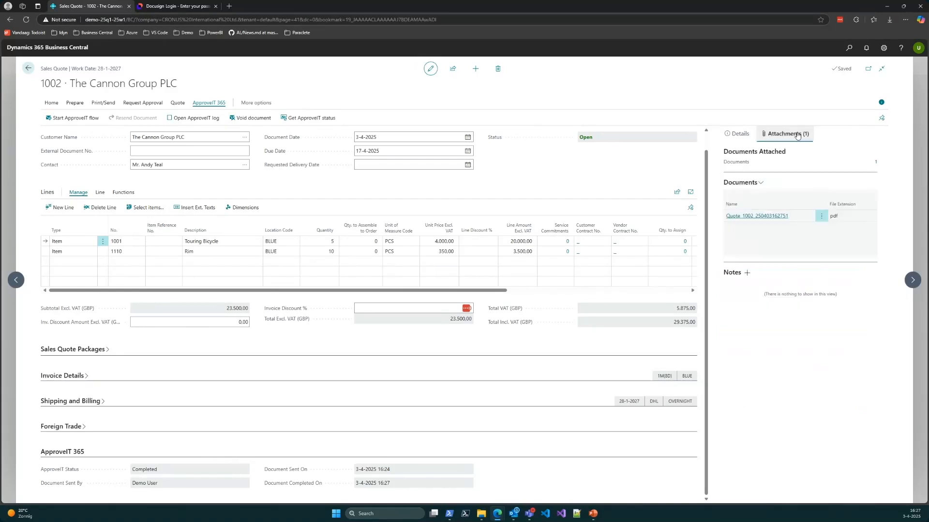
left_click(760, 217)
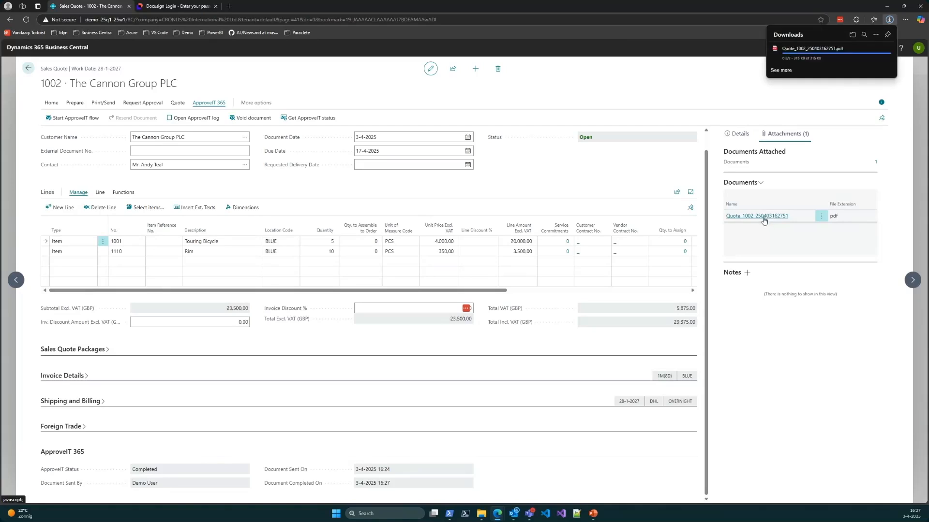
left_click(790, 54)
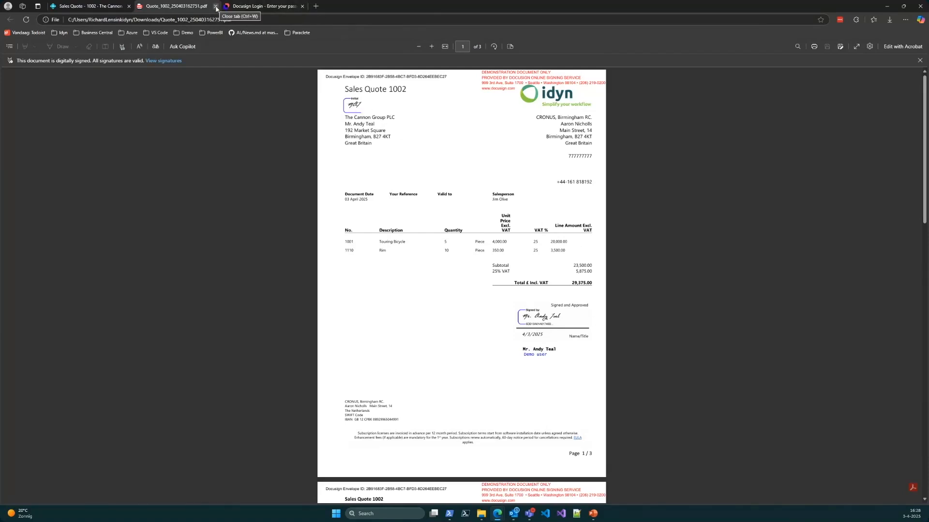
left_click(216, 6)
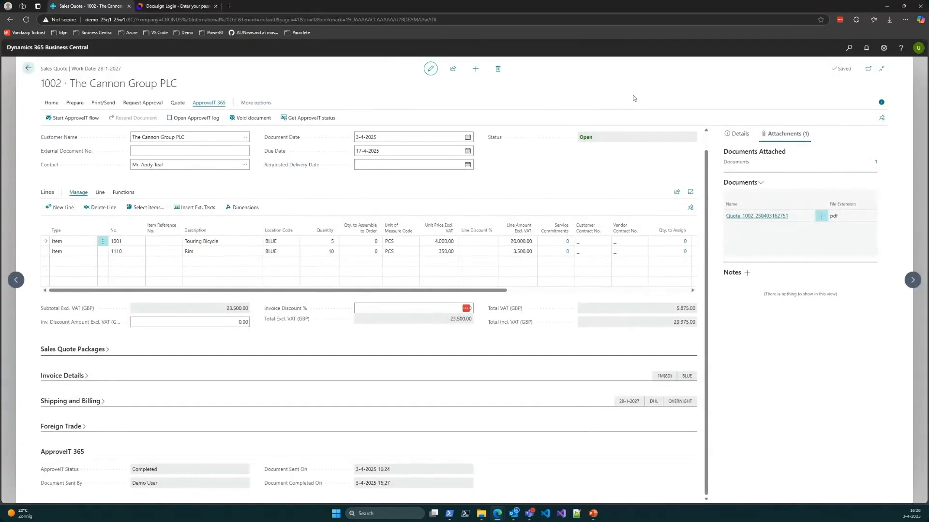
scroll(375, 289, "up", 1)
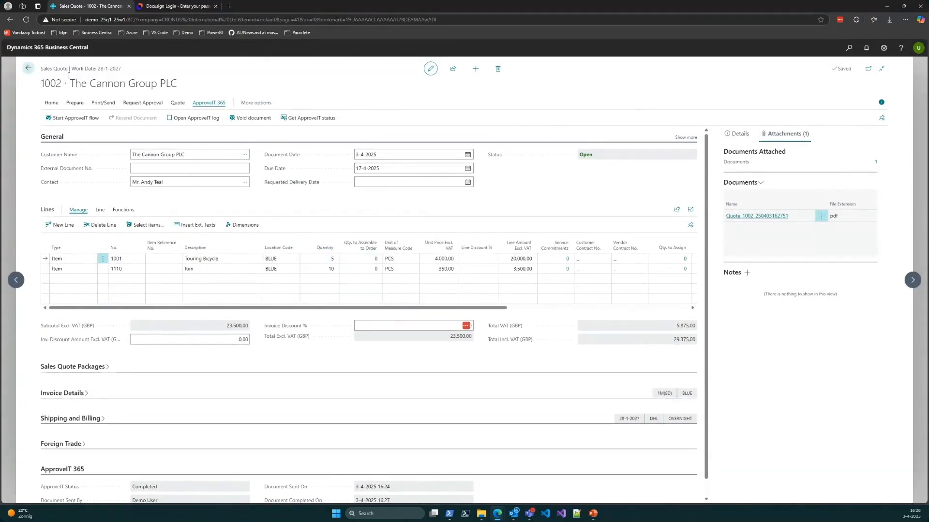
left_click(29, 70)
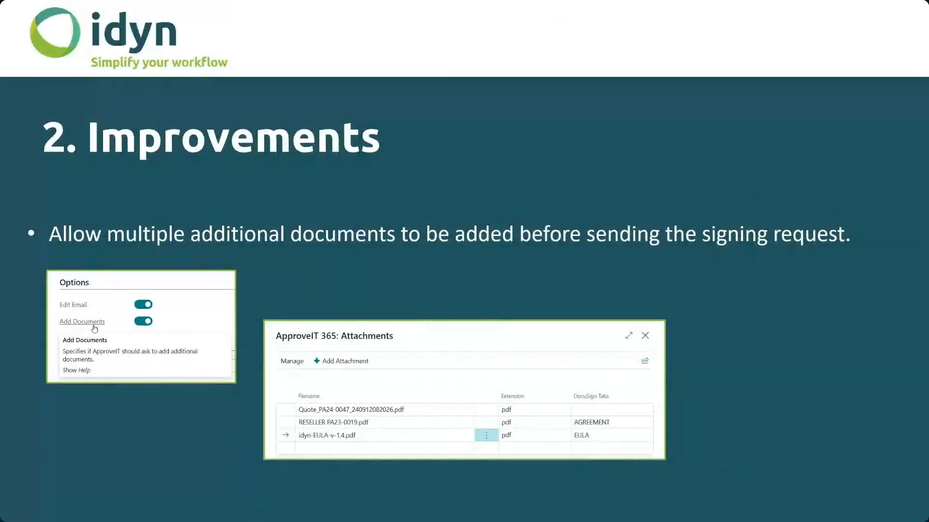
left_click(94, 431)
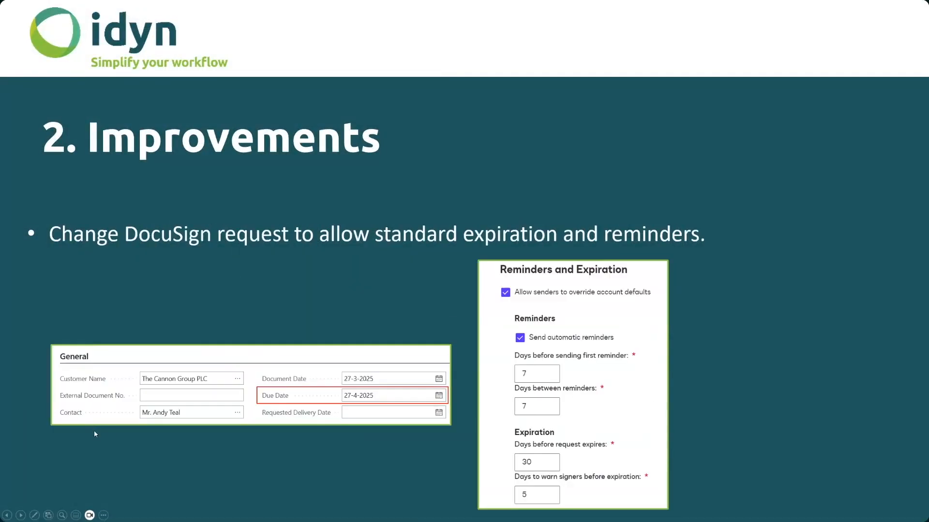
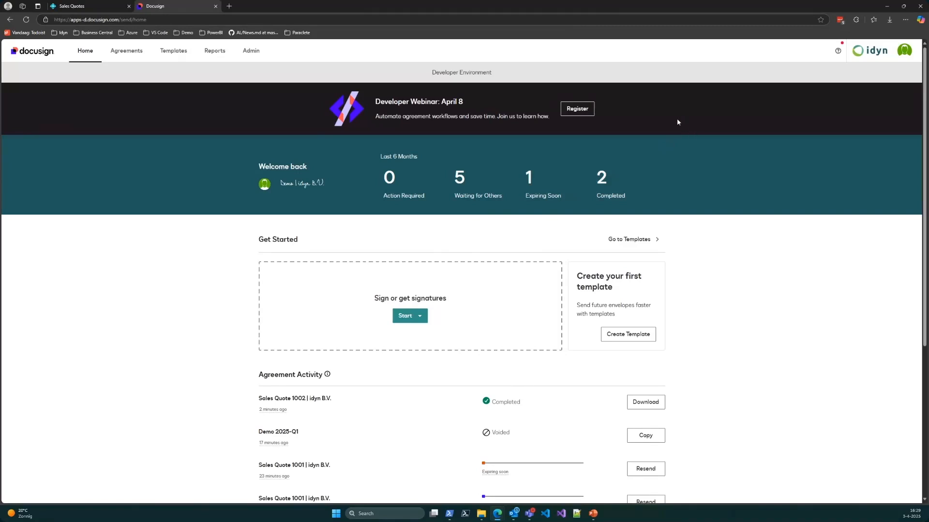
Step: Examine the account's default reminder and expiration settings in the DocuSign administration area
left_click(246, 51)
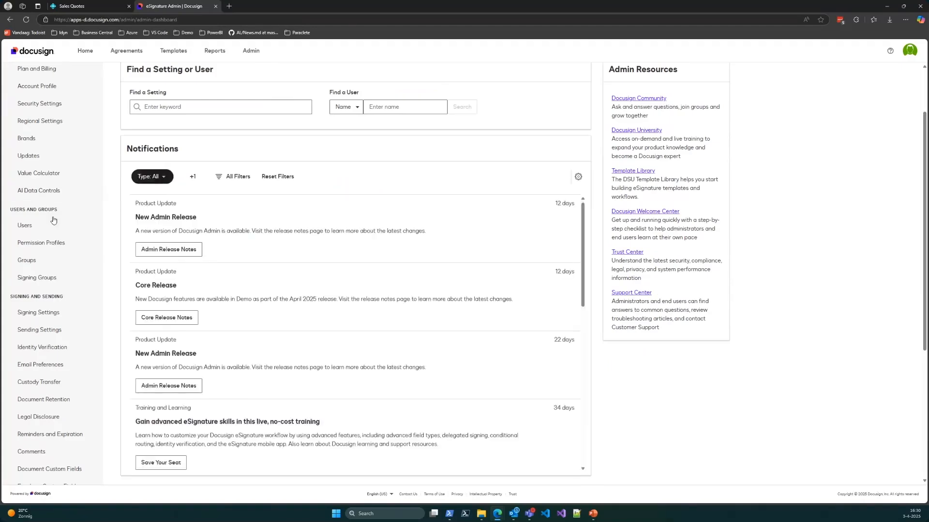
scroll(35, 261, "down", 2)
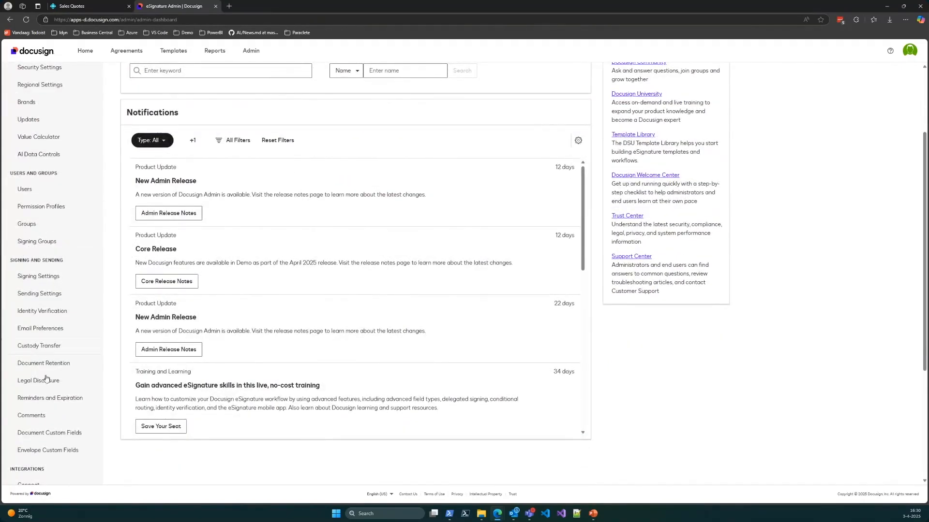
left_click(72, 402)
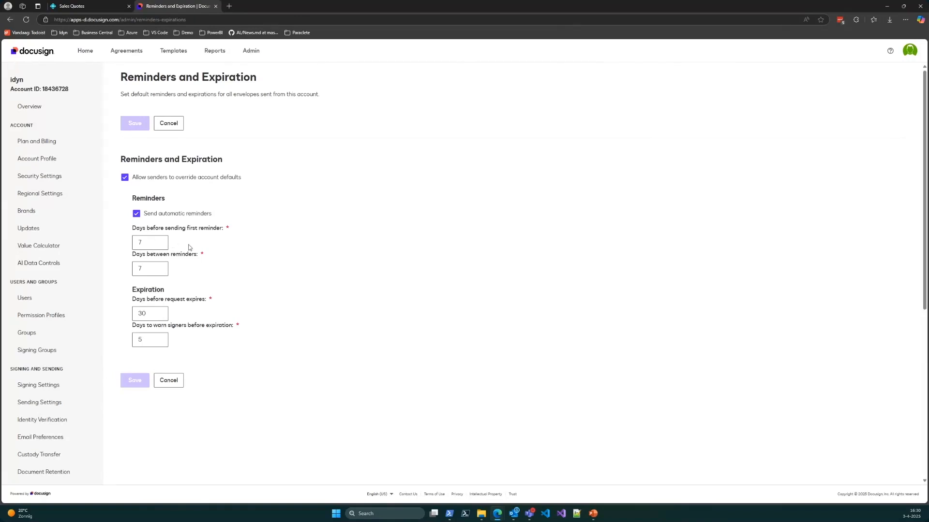
left_click(148, 242)
left_click(148, 269)
left_click(154, 314)
left_click(138, 340)
left_click(301, 313)
Step: Restart the ApproveIT flow for sales quote 1001 in Business Central, accepting the proposed recipient and email subject without adding attachments
left_click(114, 4)
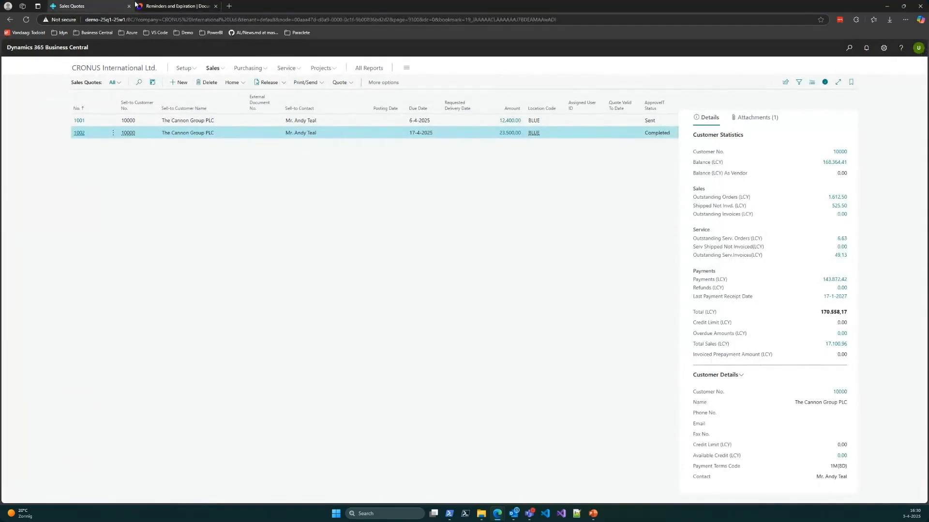
left_click(78, 124)
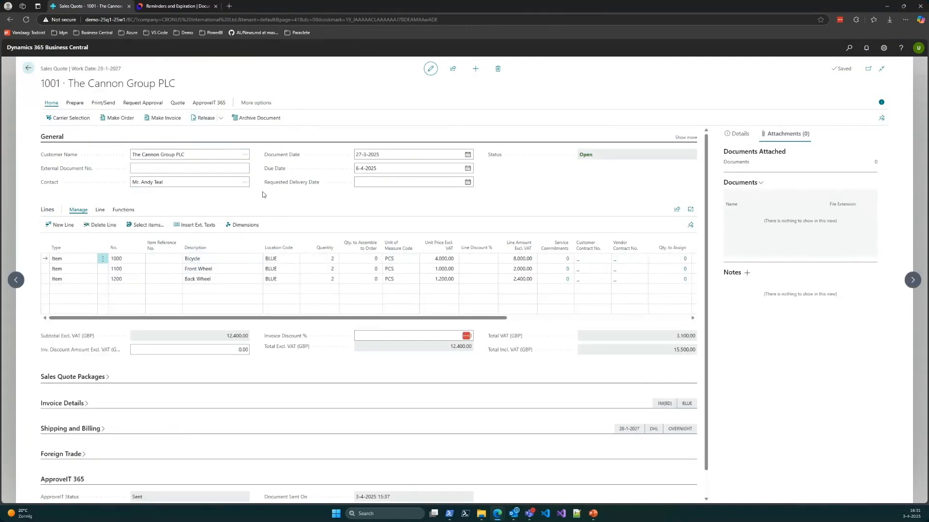
left_click(209, 103)
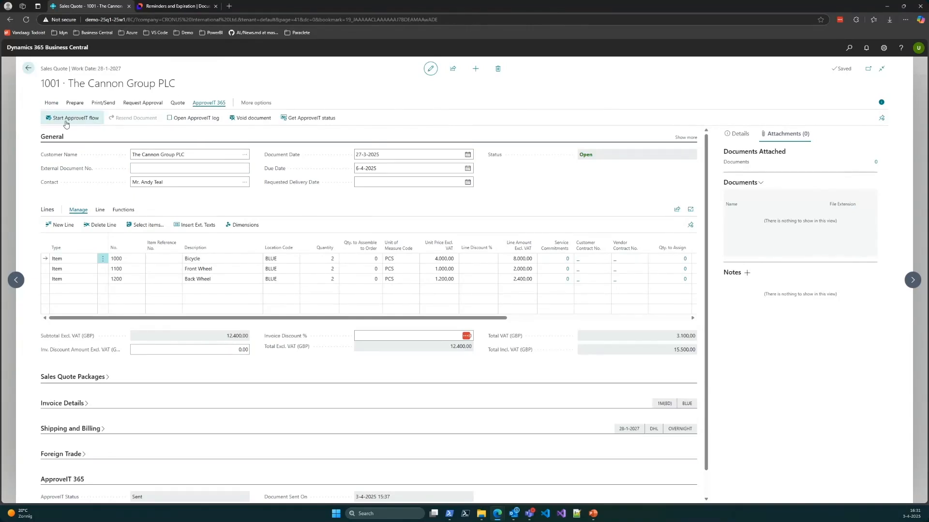
left_click(66, 122)
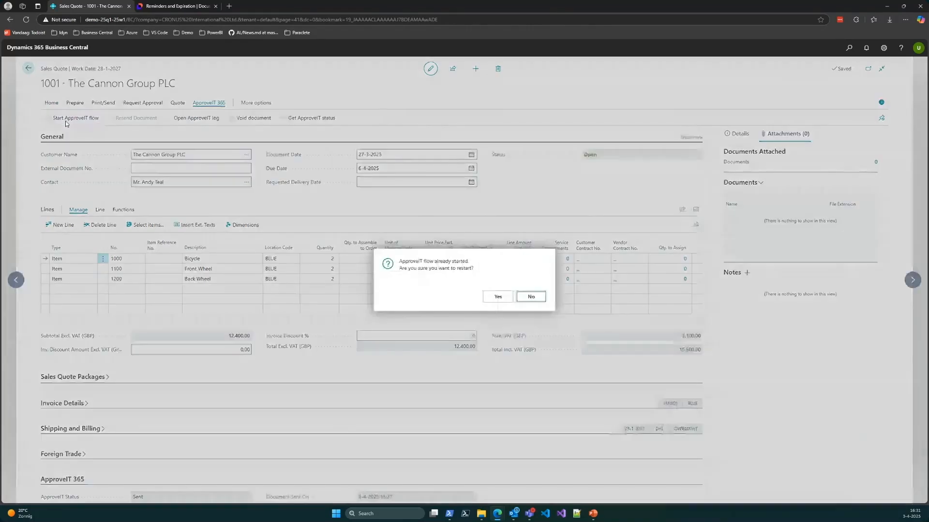
left_click(493, 297)
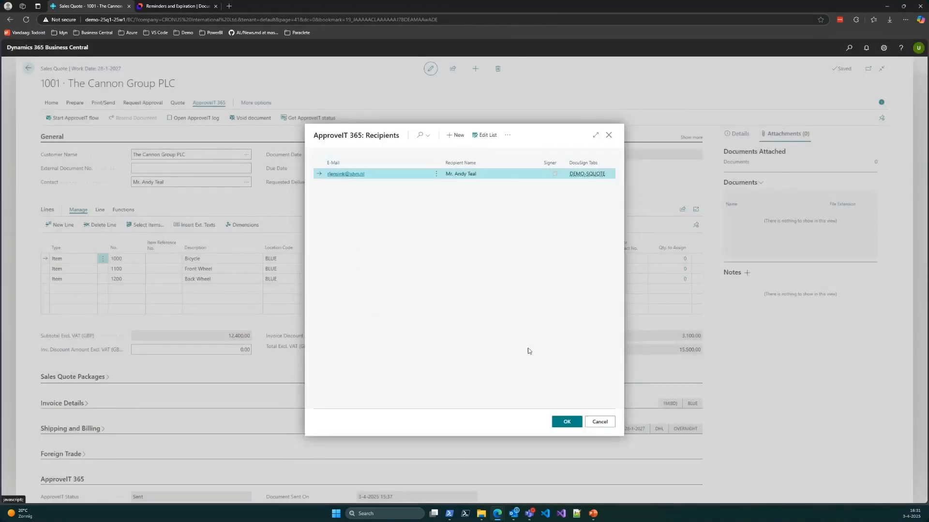
left_click(555, 425)
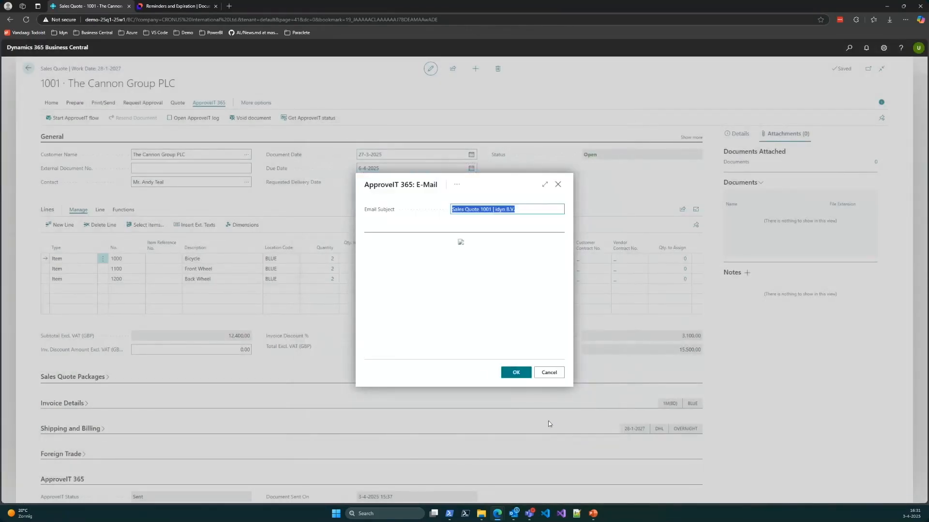
left_click(518, 373)
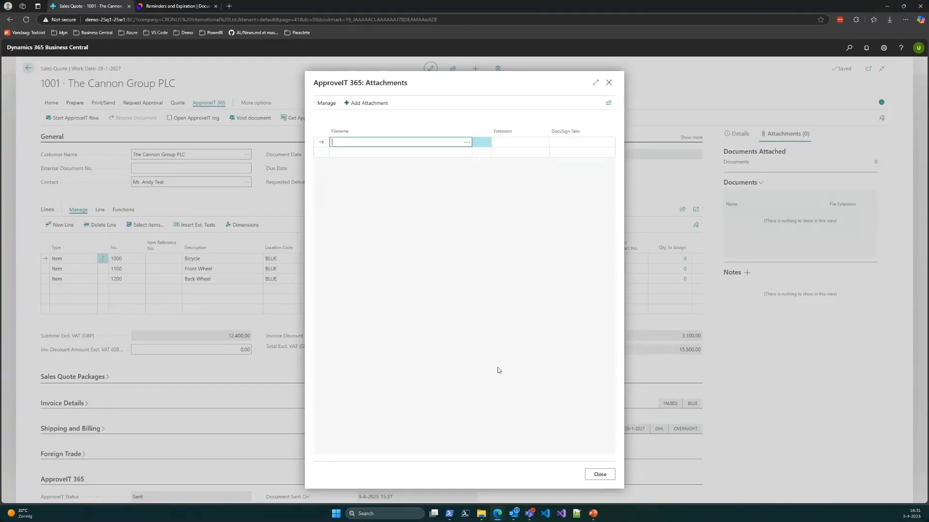
left_click(600, 474)
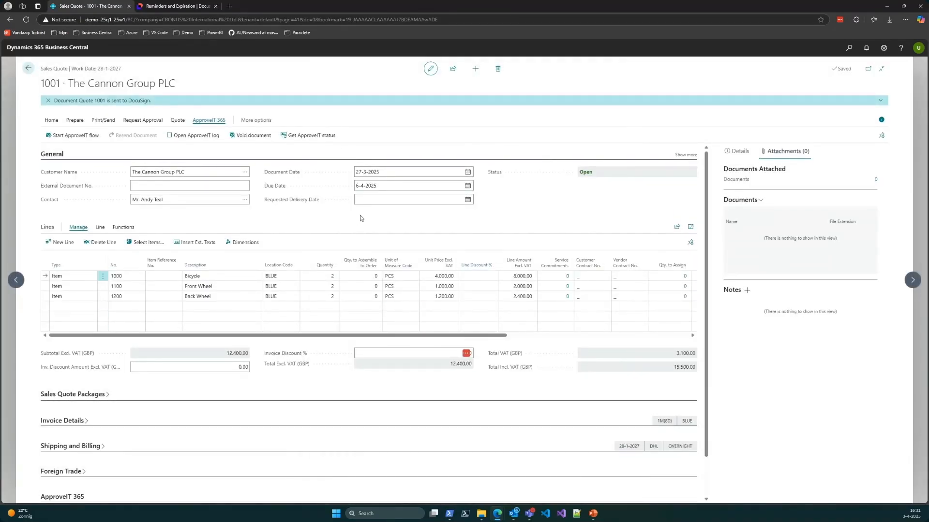
Step: Check the due date of quote 1001 against the expiration date of its most recently sent envelope in DocuSign
left_click(384, 186)
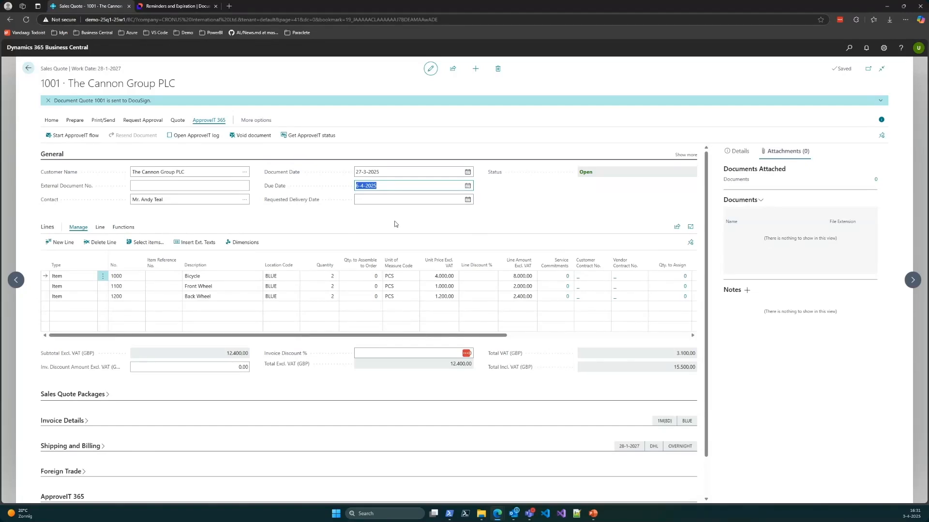
left_click(176, 6)
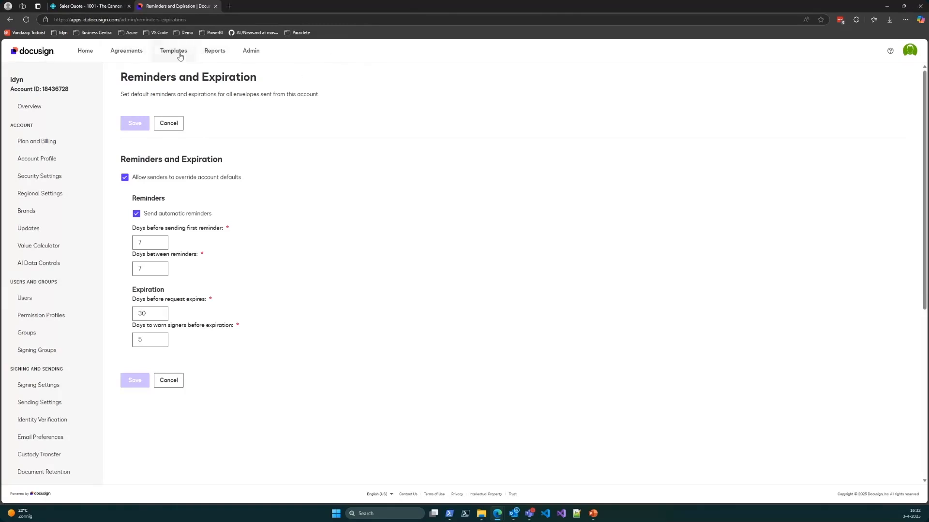
left_click(135, 57)
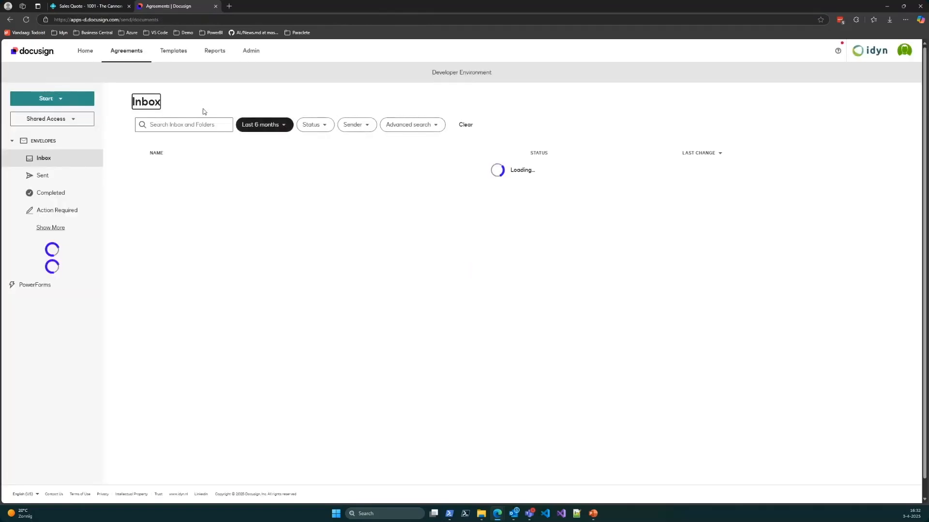
left_click(47, 194)
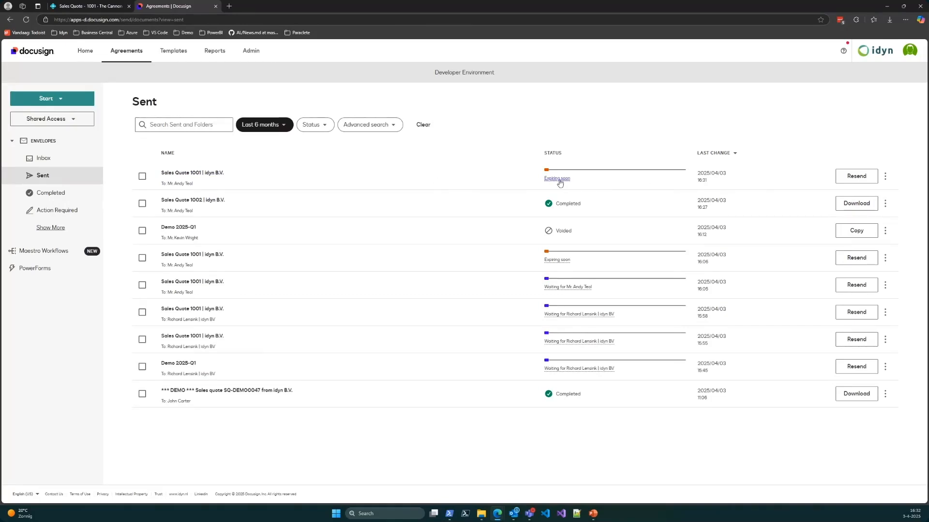
left_click(211, 173)
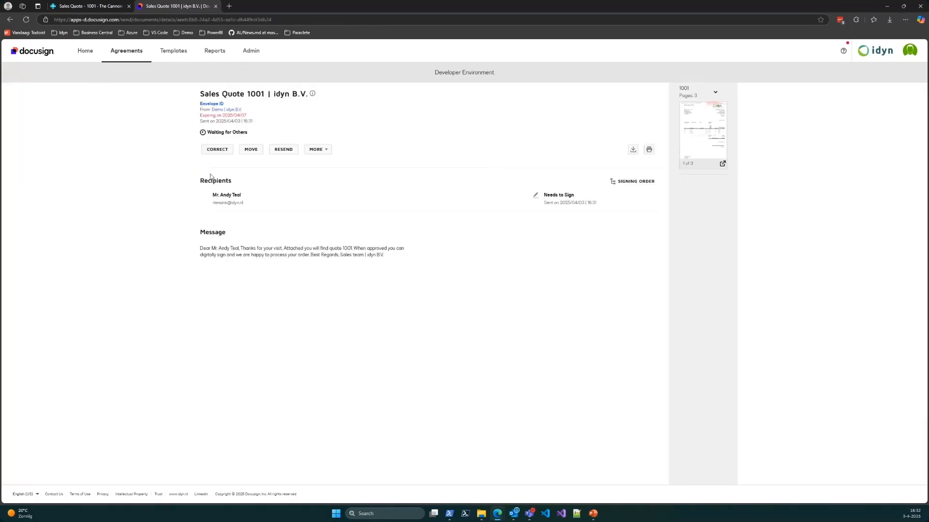
left_click_drag(201, 117, 251, 116)
left_click(270, 121)
Step: Return to the DocuSign agreements and view the envelopes that are expiring soon
left_click(137, 54)
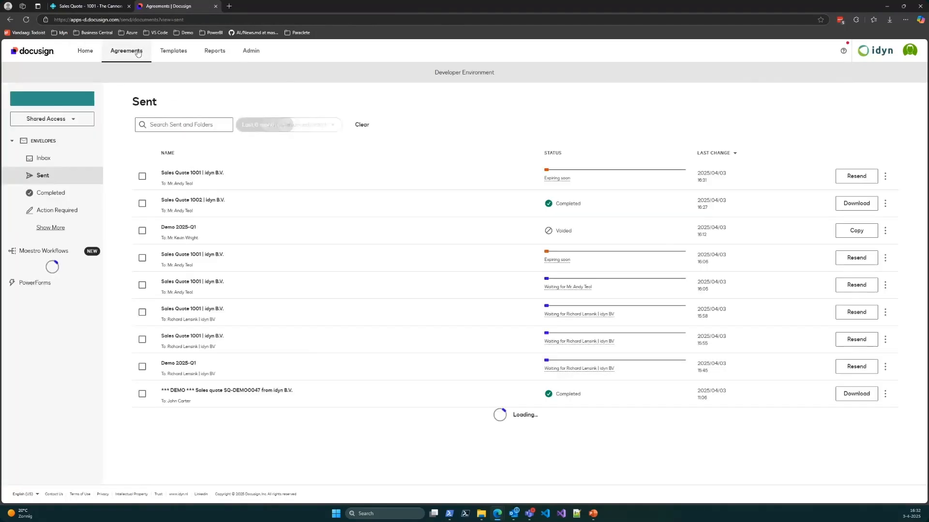
left_click(45, 228)
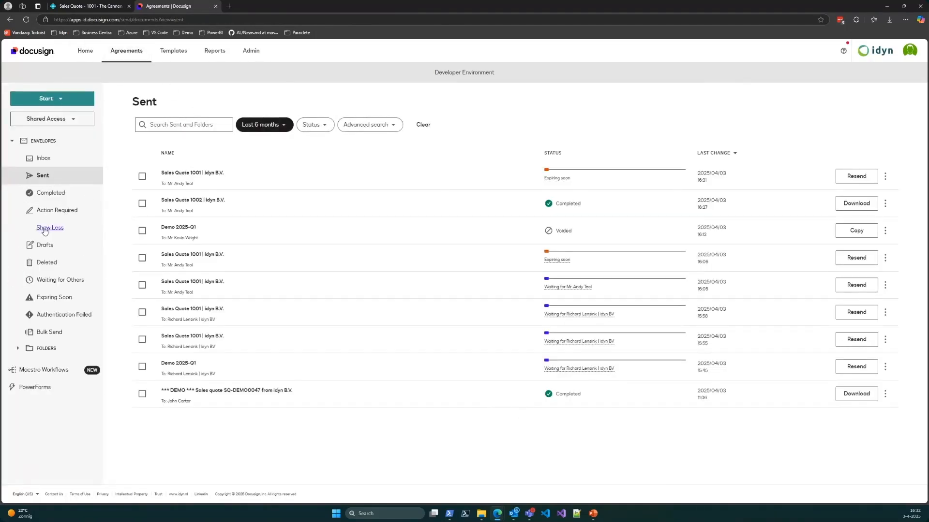
left_click(52, 298)
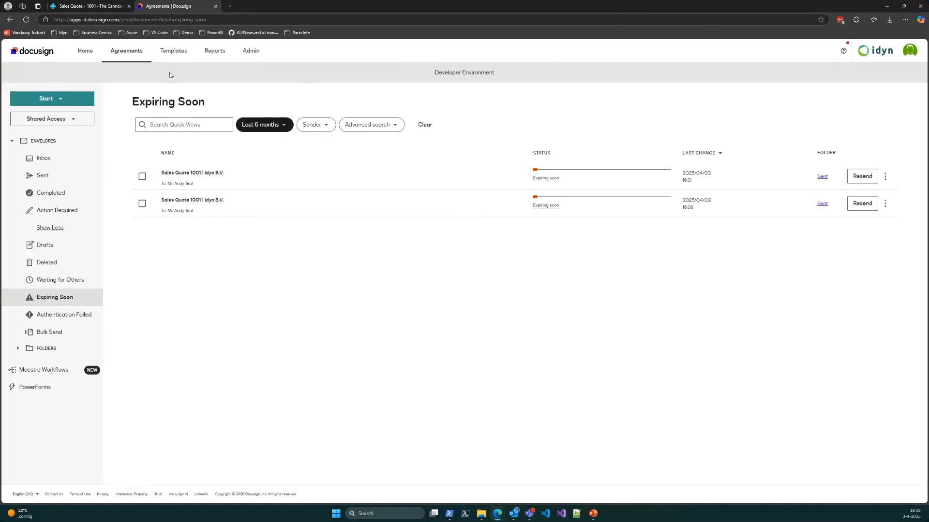
Step: Switch back to Business Central, dismiss the notification on sales quote 1001 and return to the sales quotes list
left_click(92, 8)
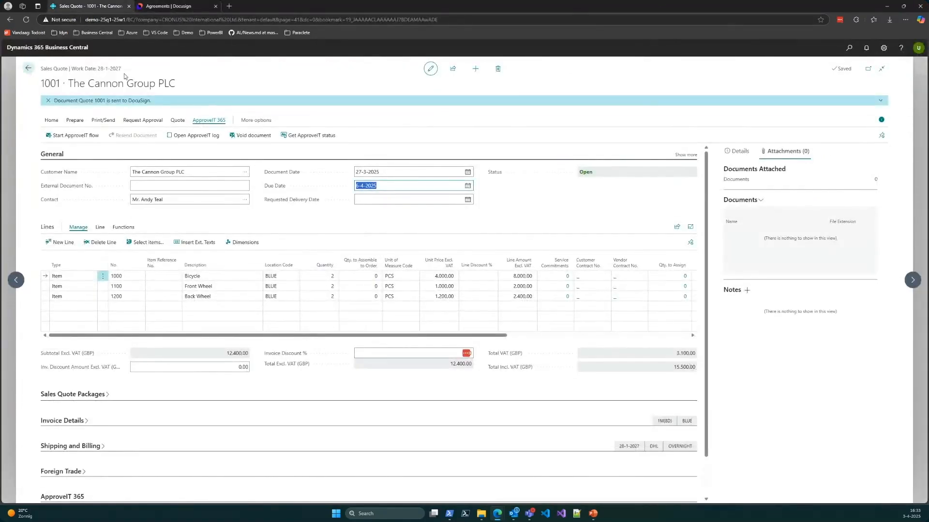
left_click(48, 101)
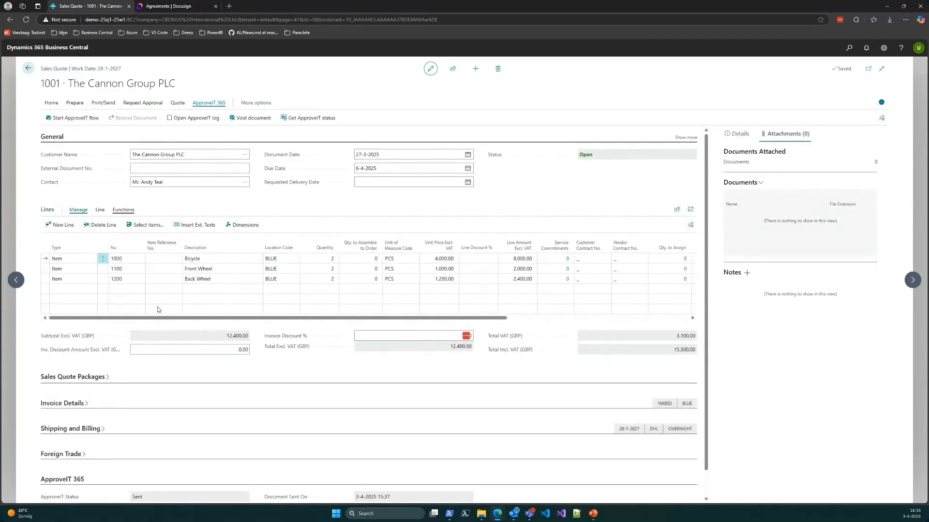
left_click(28, 69)
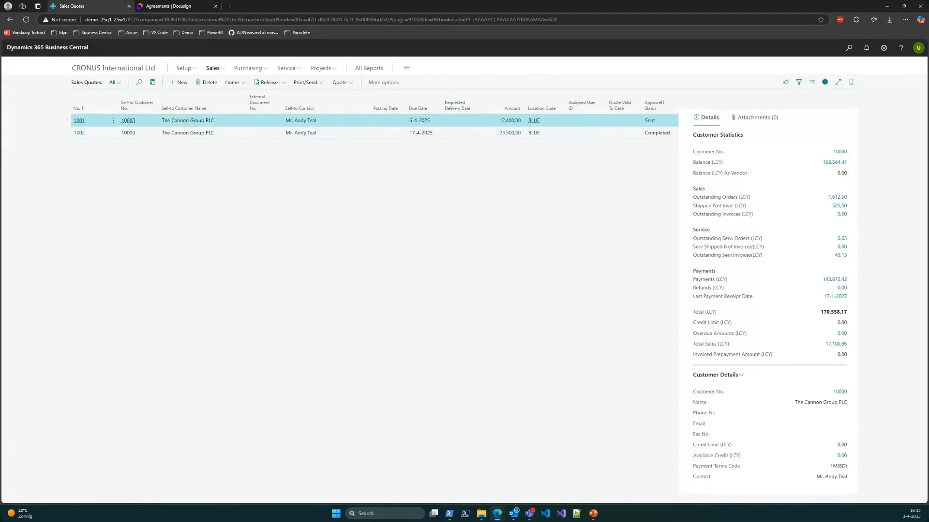
key("alt+Tab")
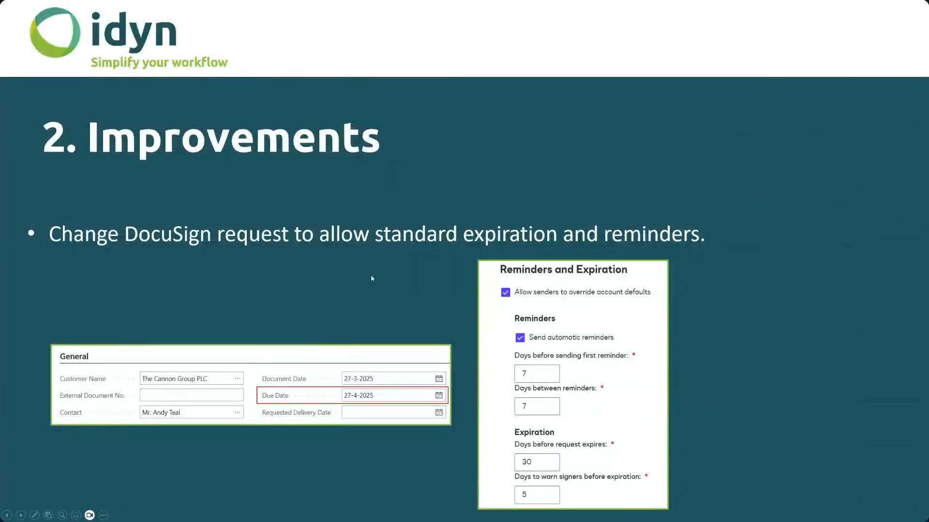
key("Right")
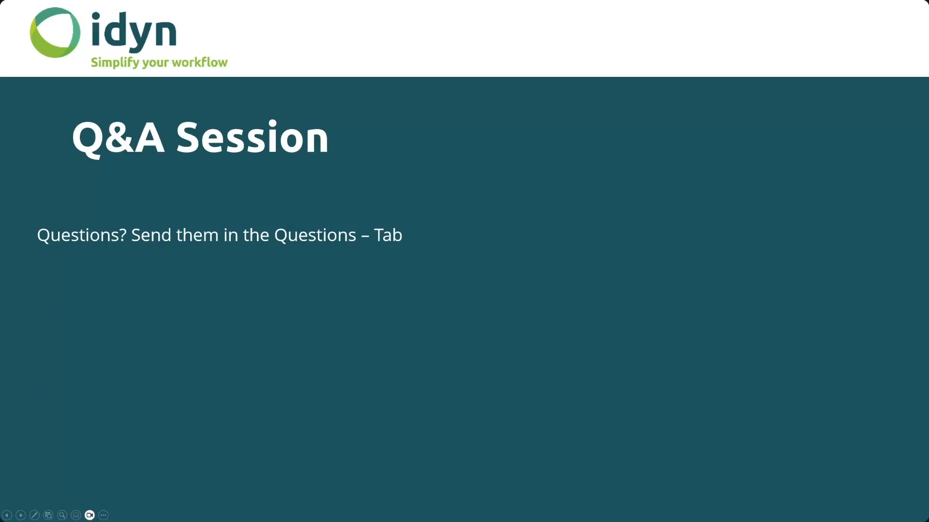
key("alt+Tab")
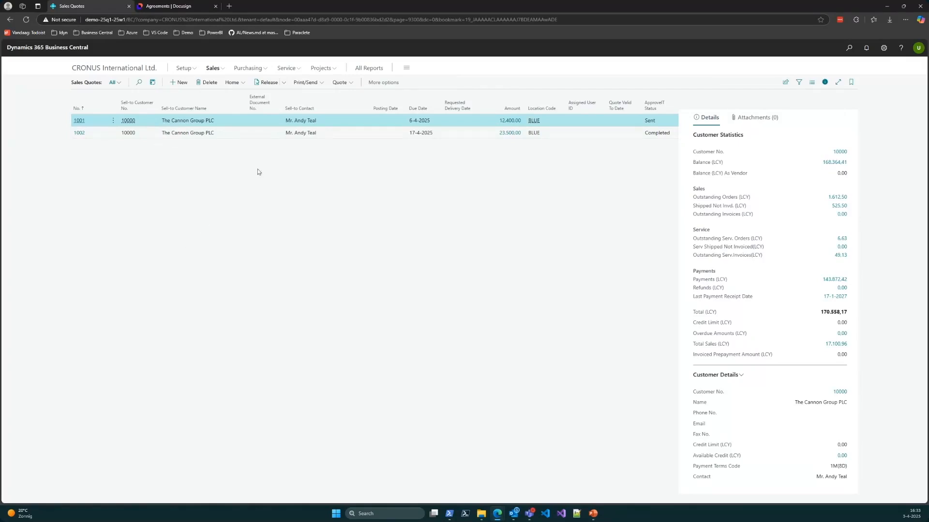
Step: Start the ApproveIT 365 Setup Wizard from the company home page and advance past the license key to the DocuSign account details
left_click(119, 70)
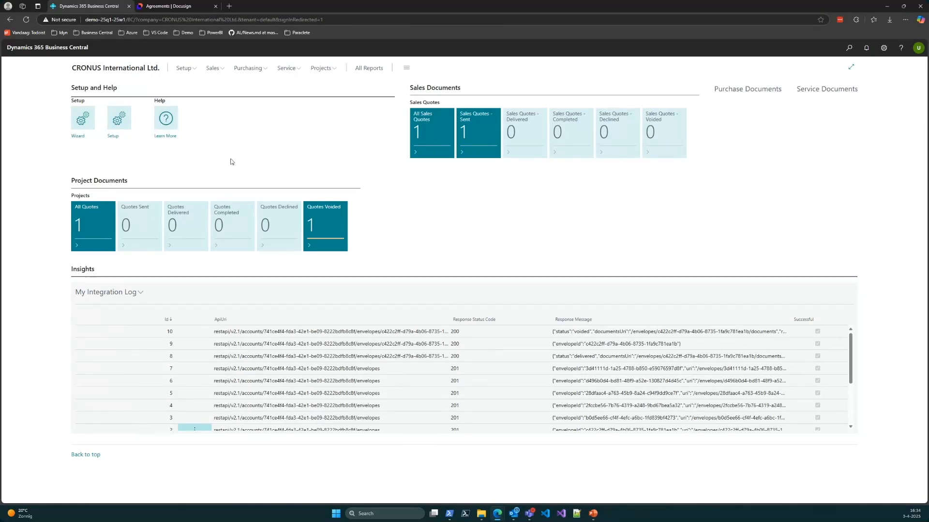
left_click(86, 118)
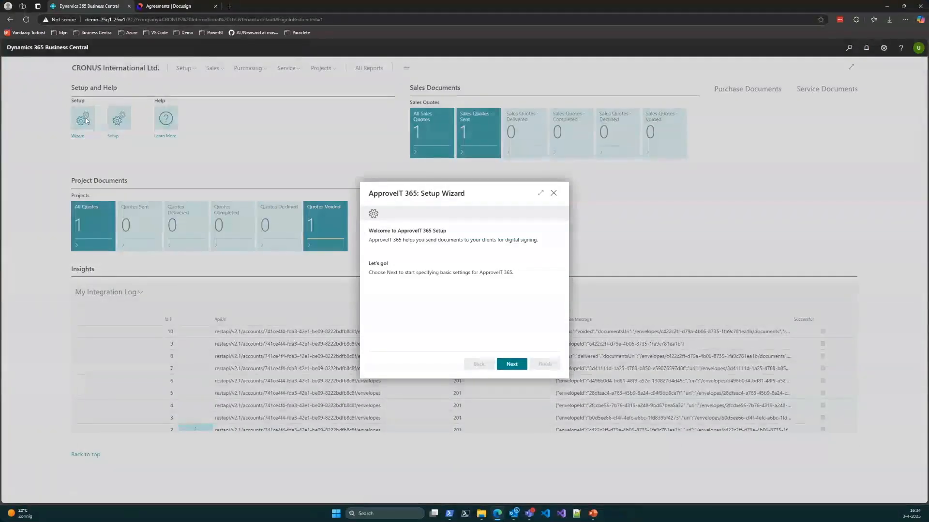
left_click(512, 364)
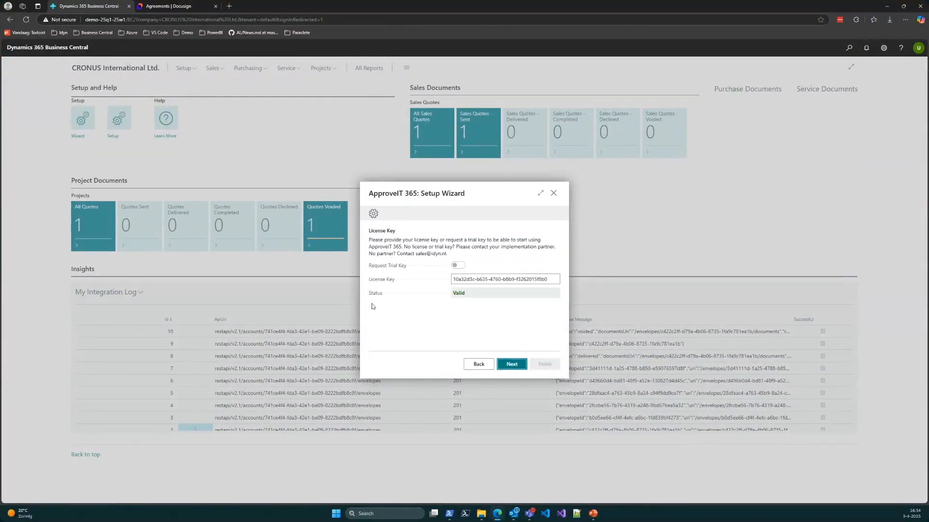
left_click(507, 365)
scroll(505, 289, "down", 2)
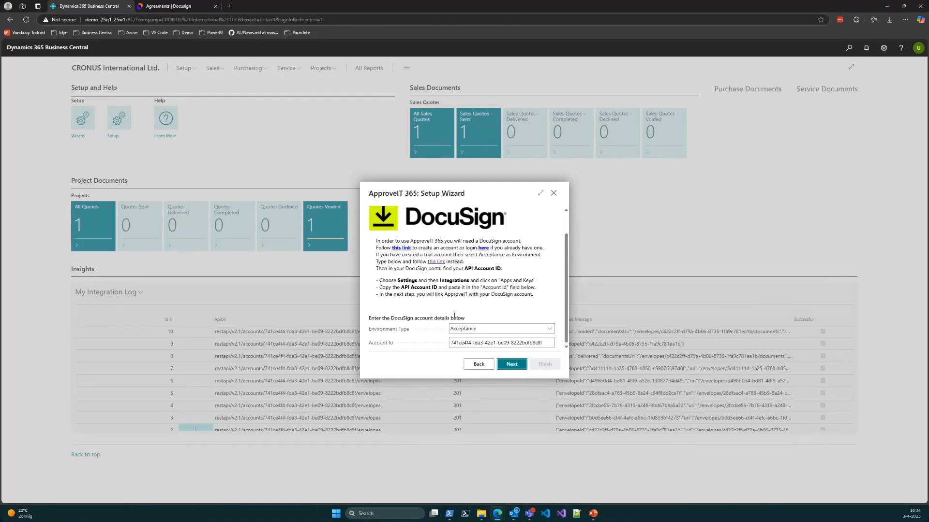
Step: Review the wizard's Environment Type options and Account Id, comparing the environment with DocuSign's web address
left_click(506, 330)
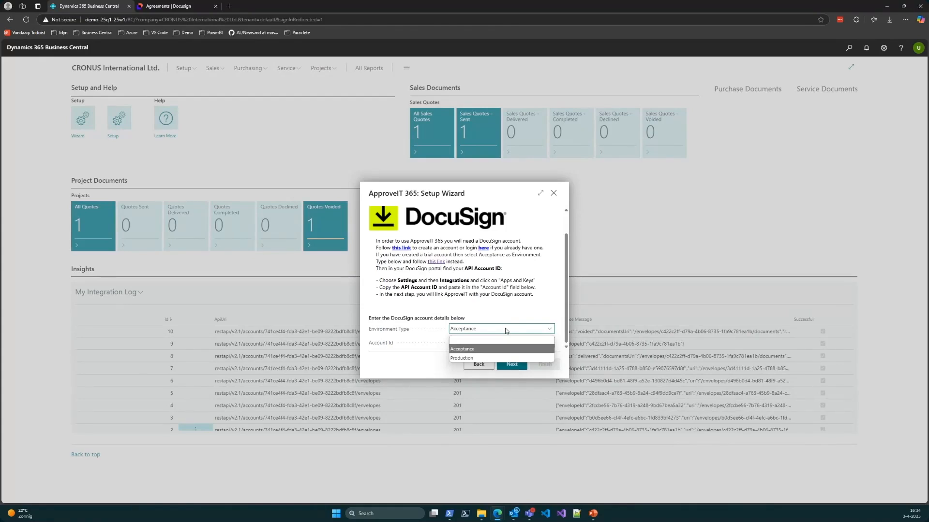
left_click(507, 329)
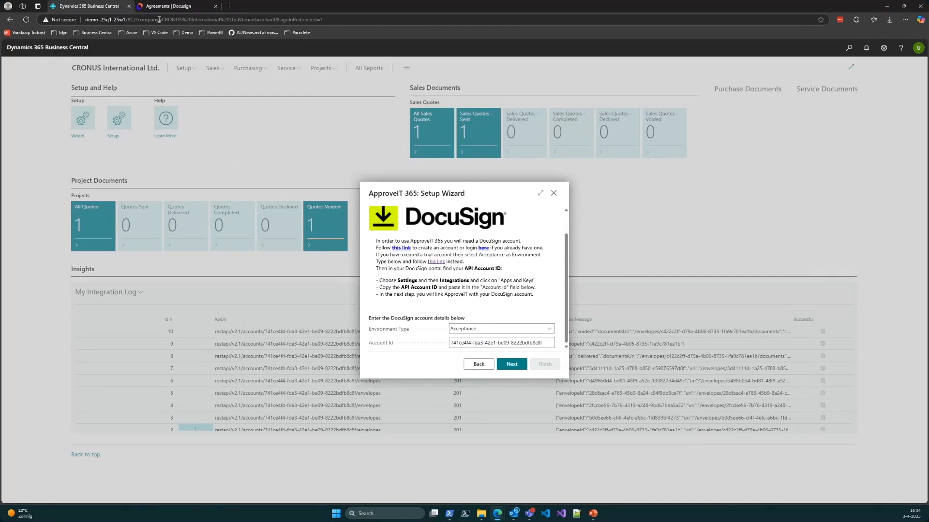
left_click(183, 8)
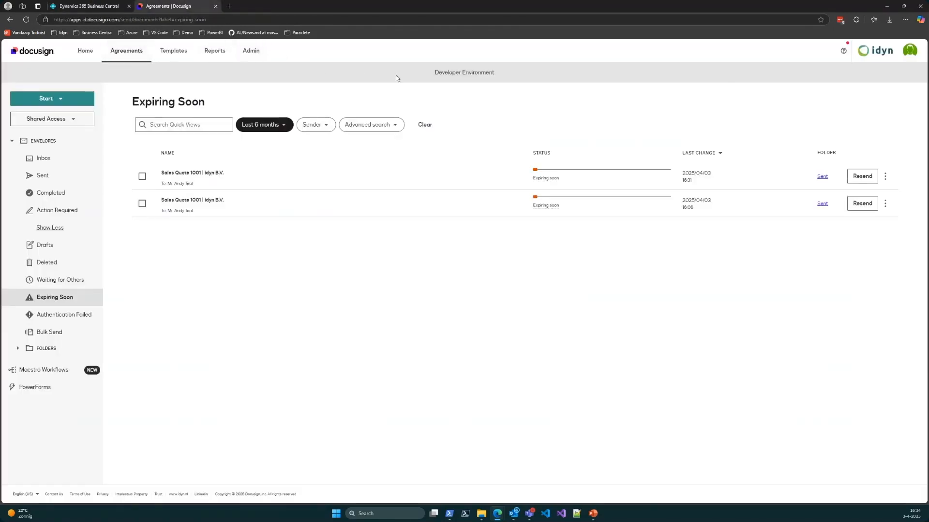
left_click(85, 19)
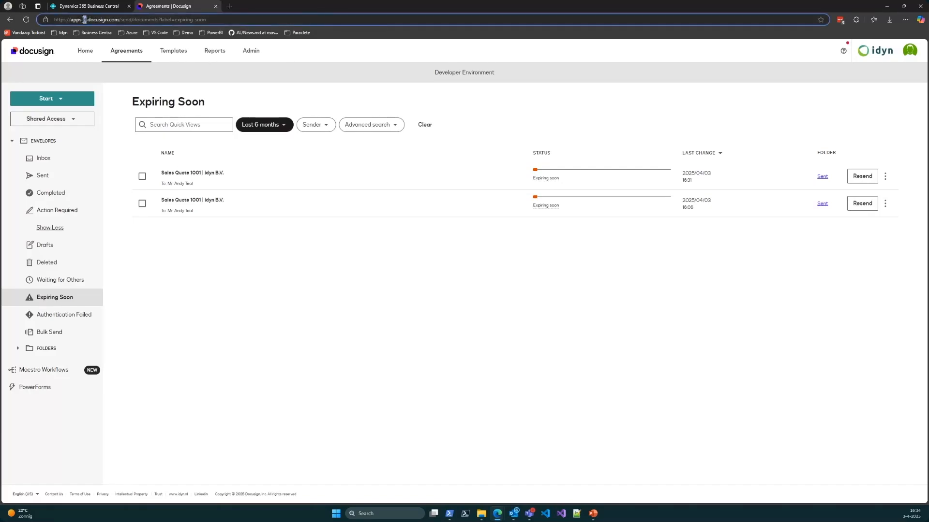
left_click(95, 3)
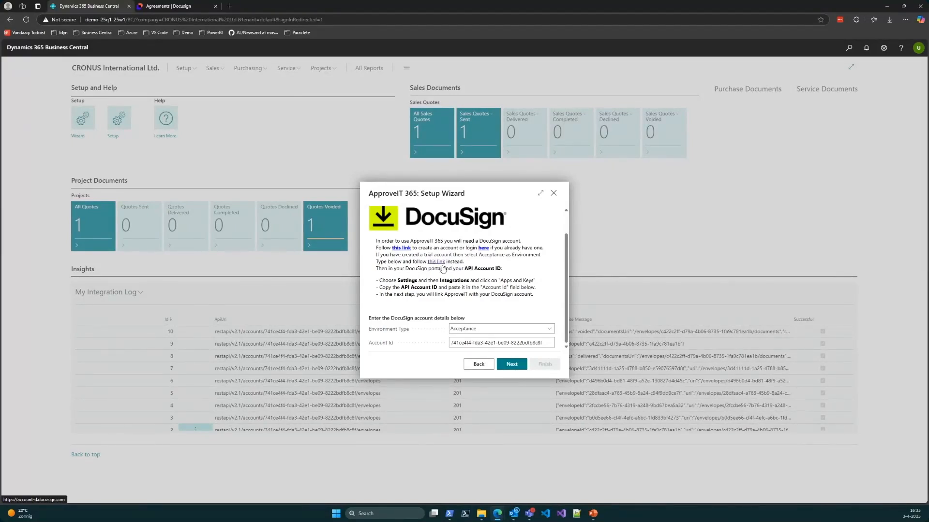
left_click(471, 343)
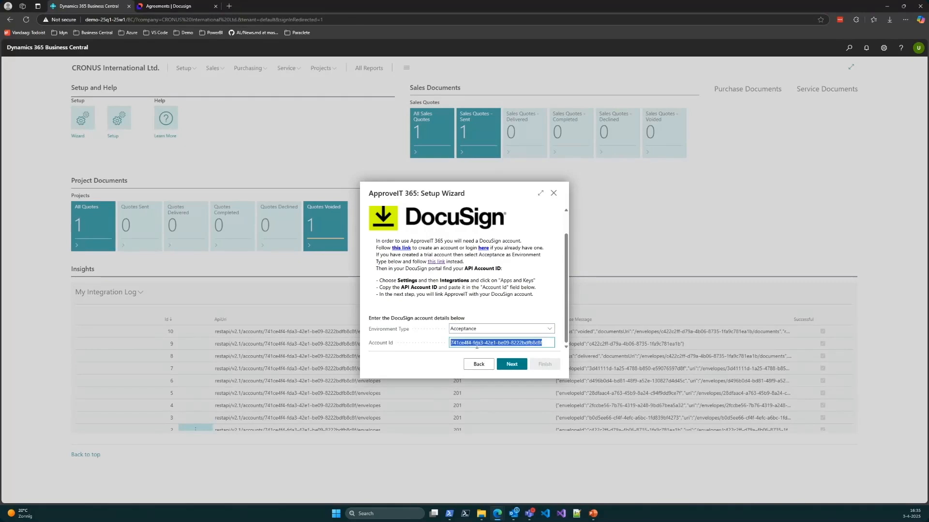
Step: Switch to DocuSign, open Apps and Keys in the account administration and copy the API Account ID
left_click(203, 6)
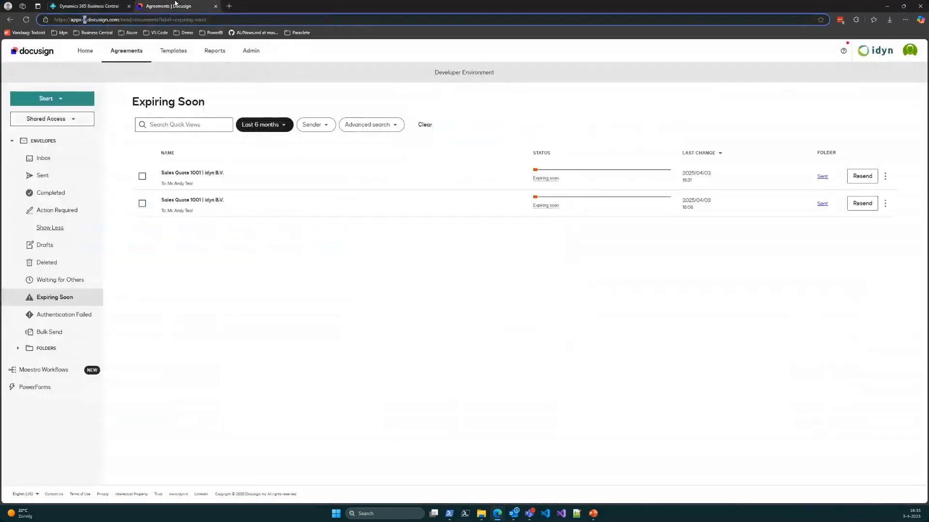
left_click(249, 51)
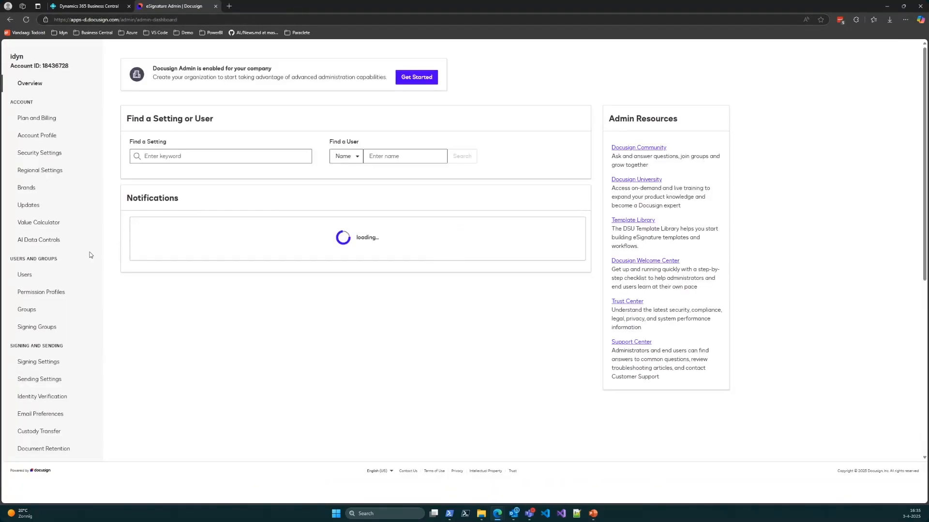
scroll(67, 220, "down", 3)
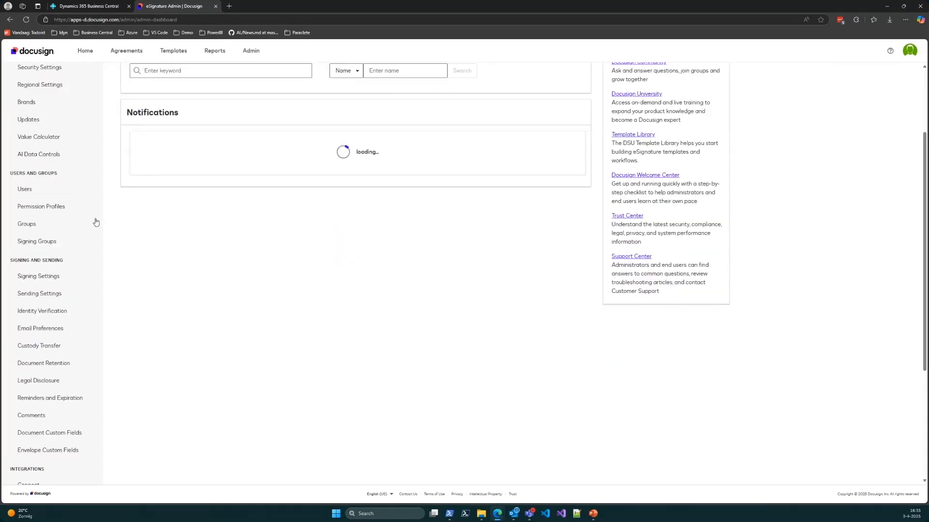
scroll(68, 238, "down", 2)
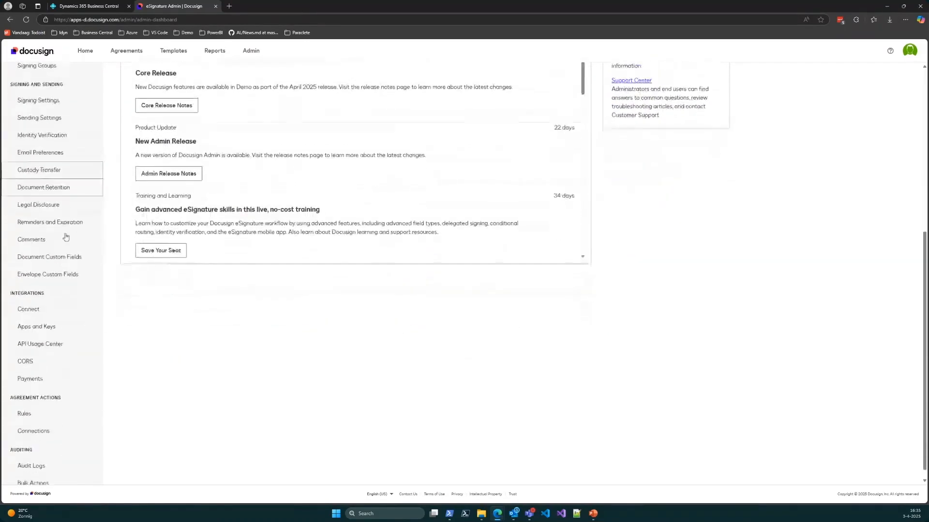
left_click(43, 319)
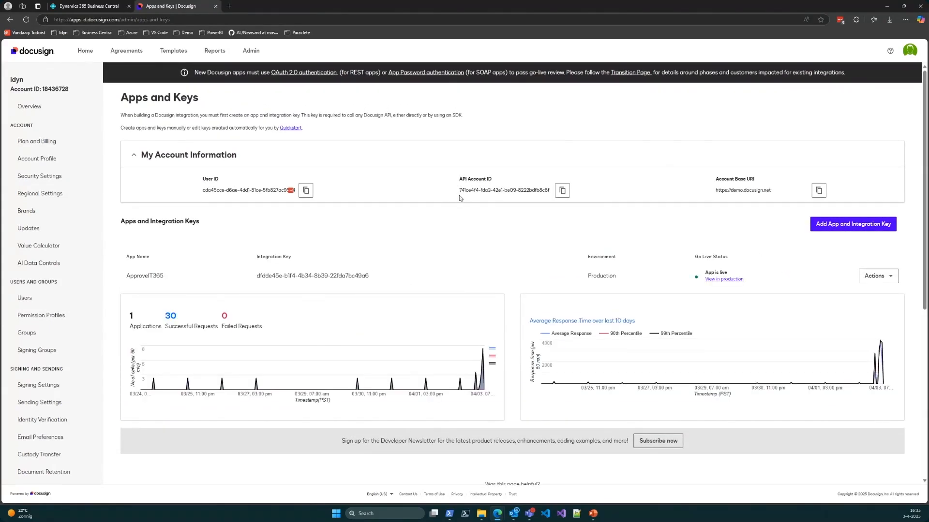
left_click(562, 191)
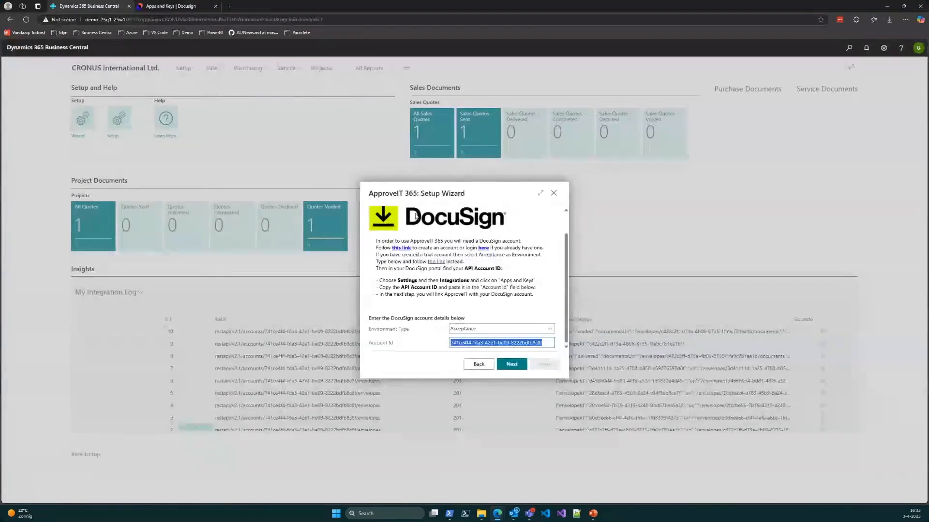
Step: Return to the ApproveIT 365 Setup Wizard, paste the API Account ID as the Account Id and continue to the e-mail settings
left_click(532, 342)
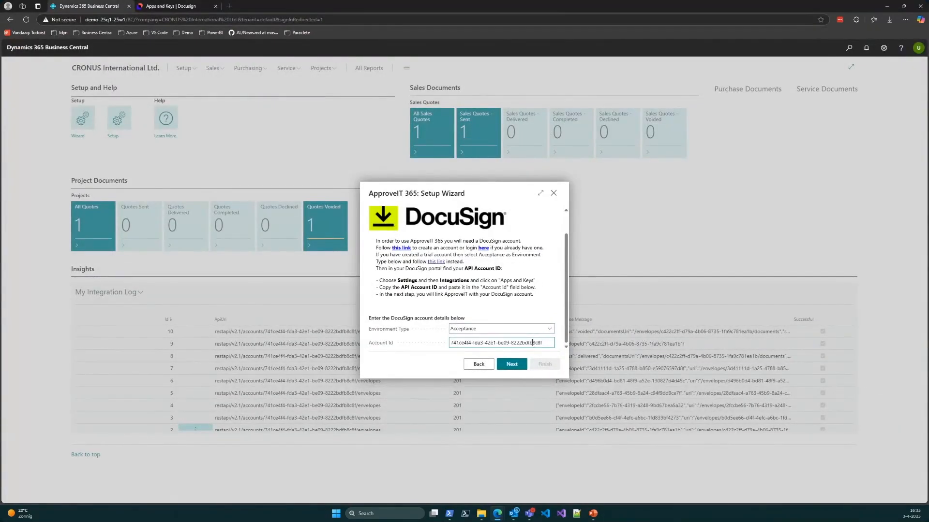
key("ctrl+a")
key("ctrl+v")
key("Tab")
left_click(510, 365)
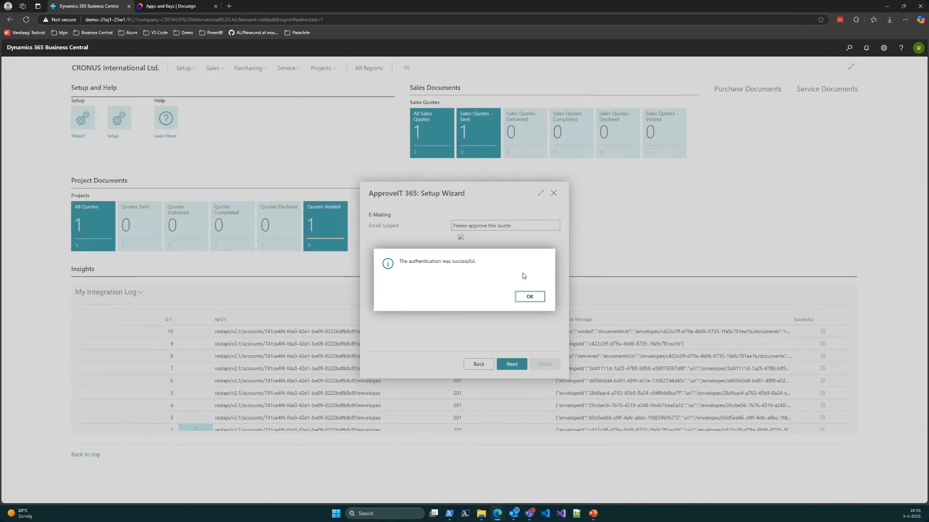
left_click(532, 298)
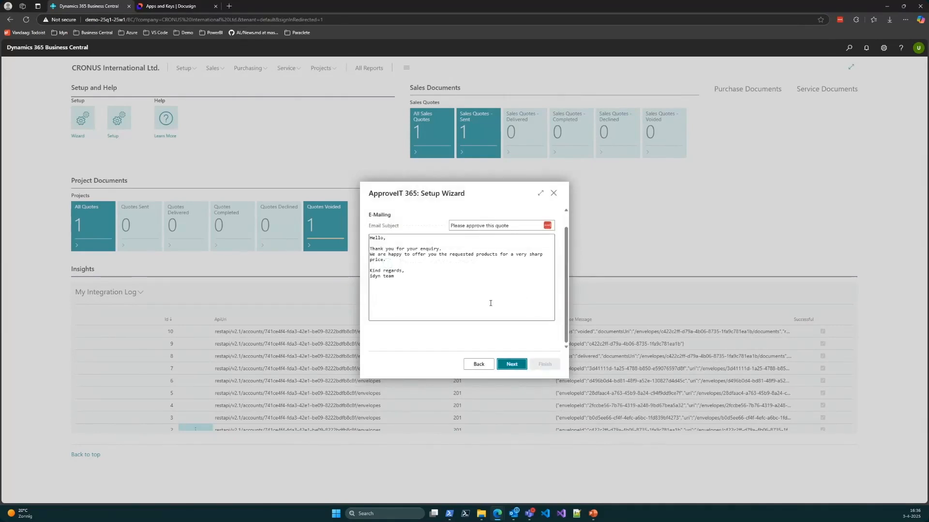
Step: Close the setup wizard and delete the existing linked user record from the ApproveIT 365 User Setup
left_click(478, 364)
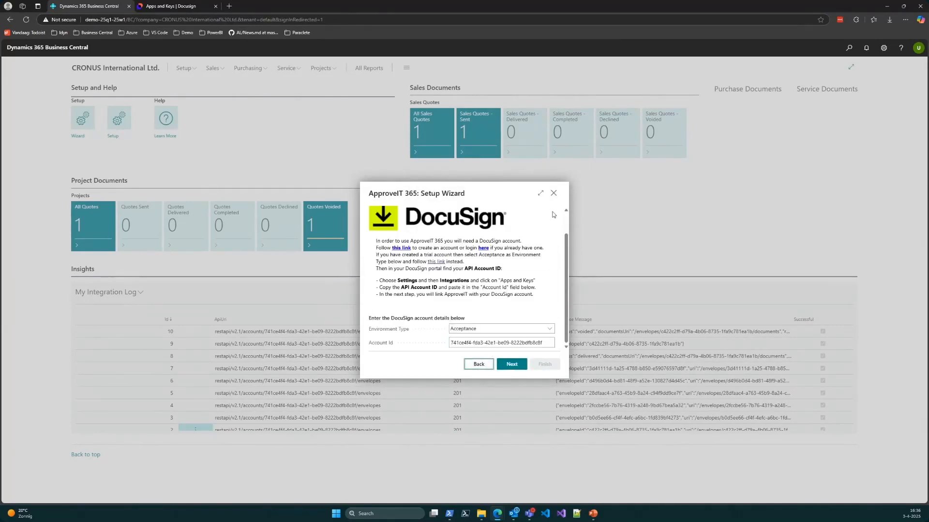
left_click(554, 195)
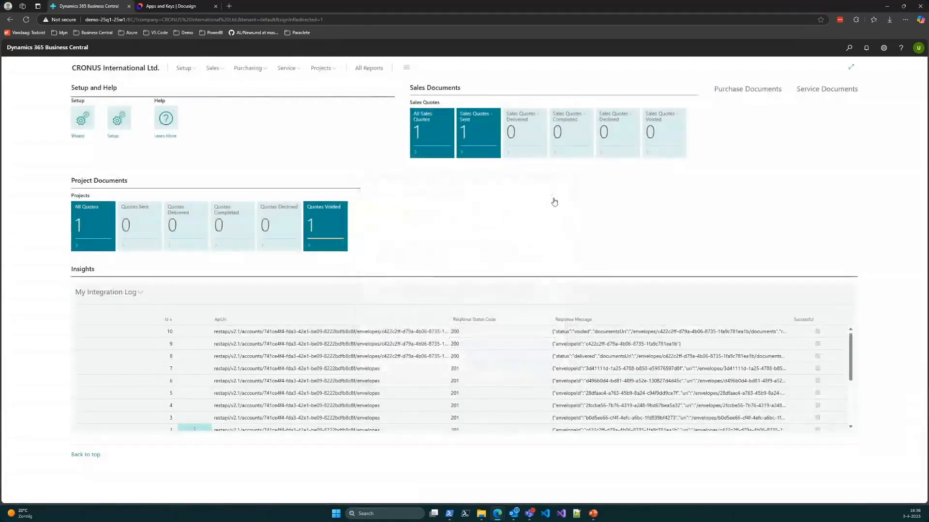
left_click(180, 69)
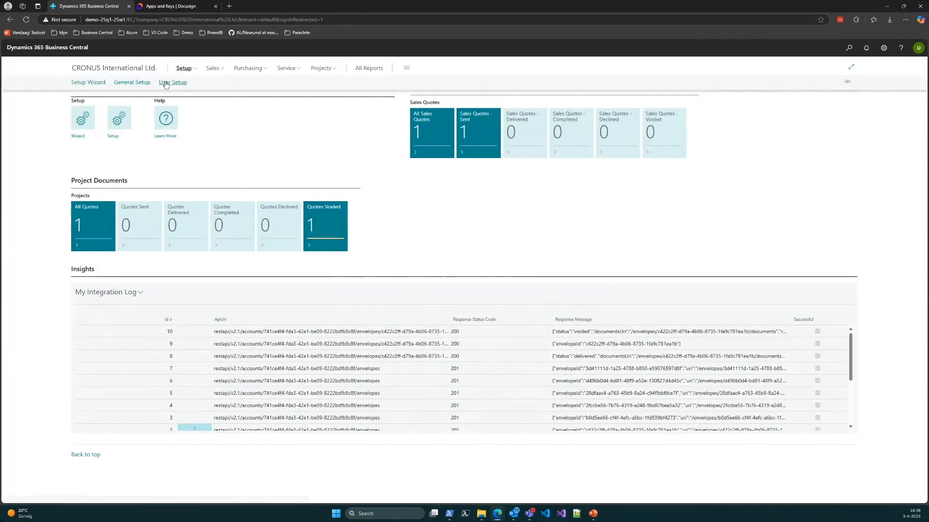
left_click(166, 82)
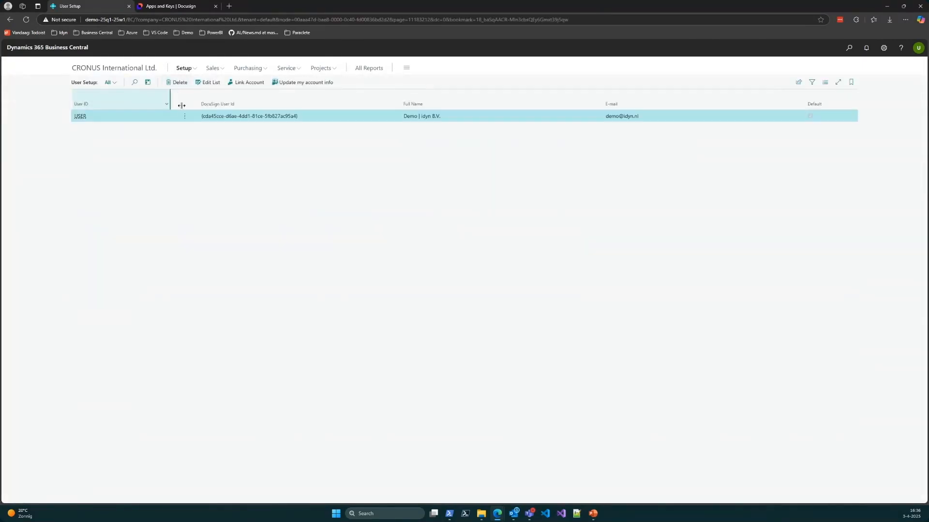
left_click(185, 117)
left_click(167, 128)
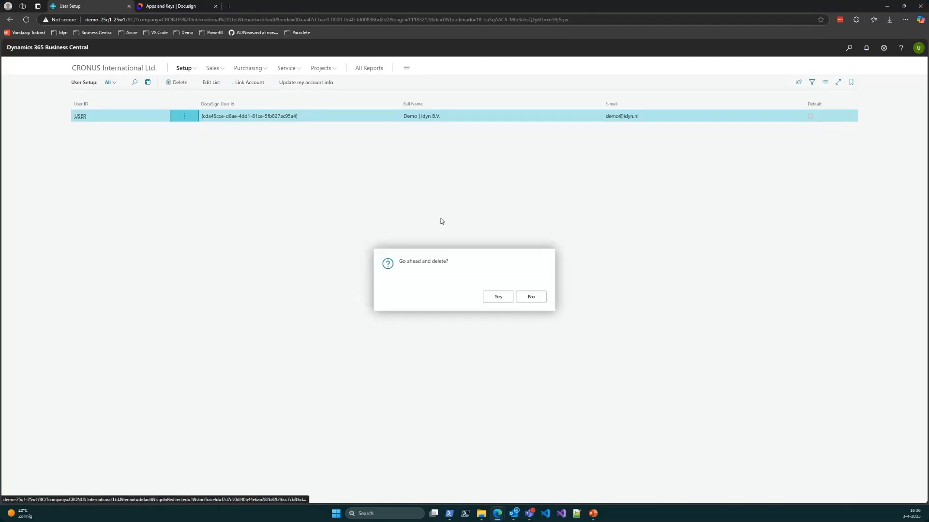
left_click(490, 297)
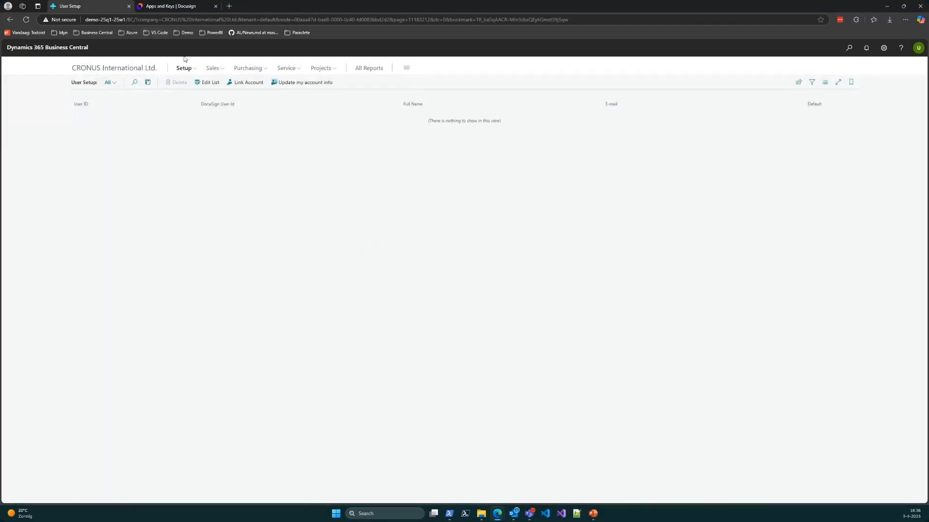
Step: Restart the setup wizard from the company home page and advance past the DocuSign account details to the account linking request
left_click(137, 72)
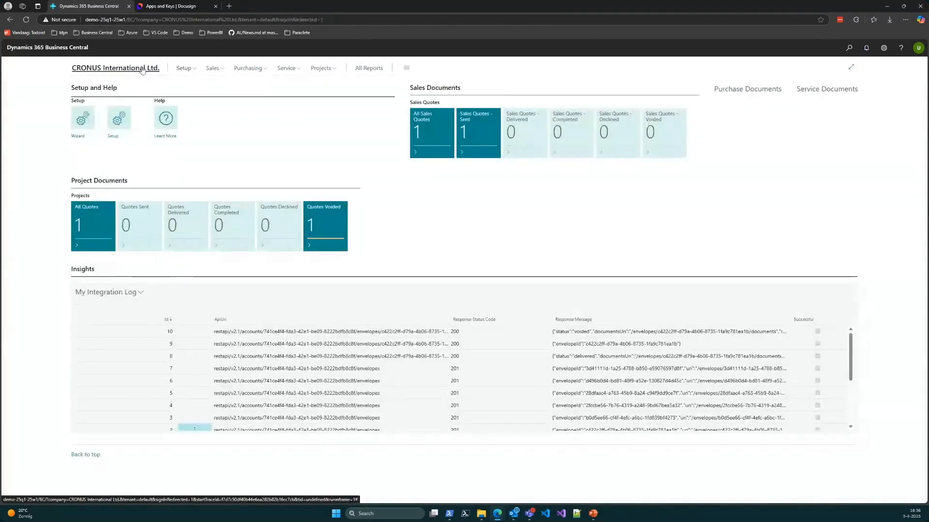
left_click(81, 120)
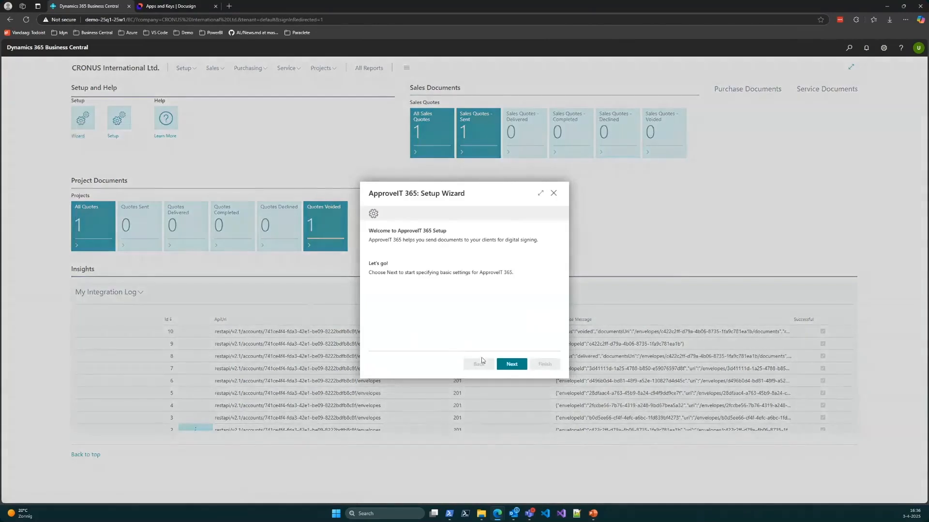
left_click(511, 366)
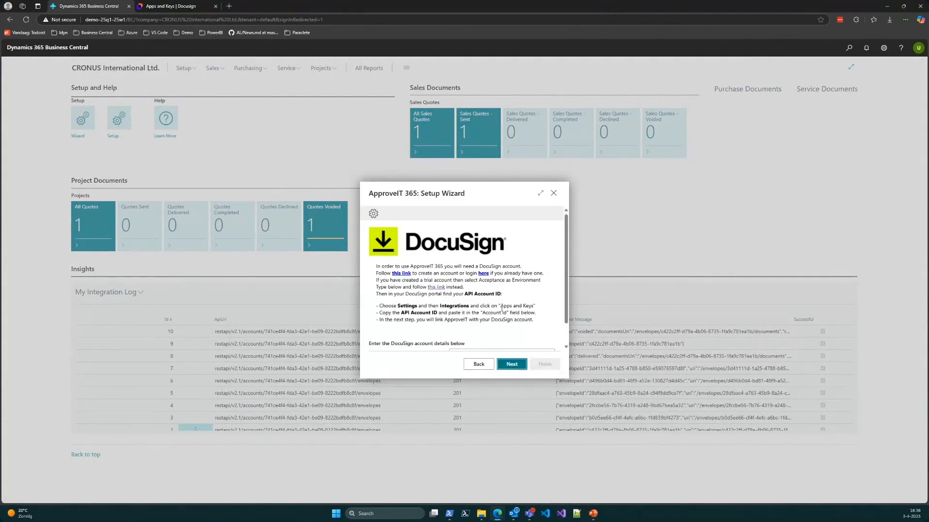
scroll(499, 311, "down", 1)
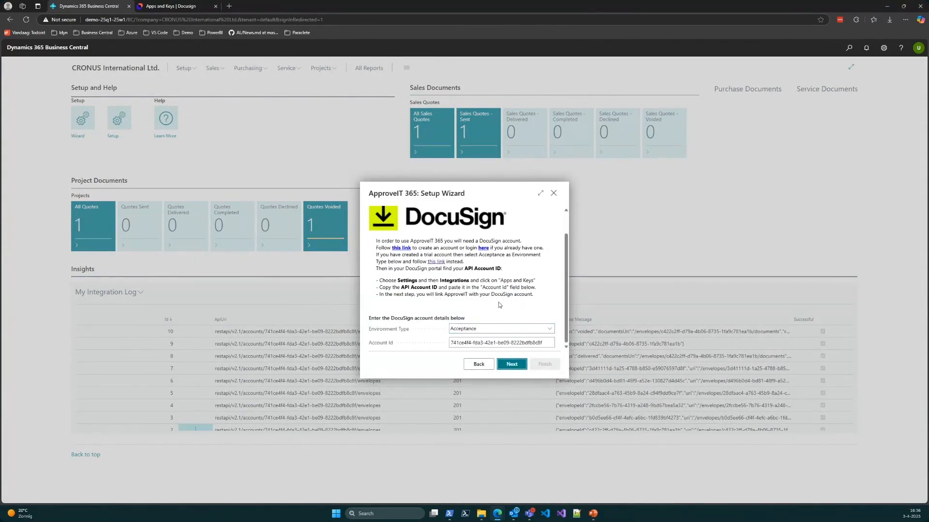
left_click(508, 365)
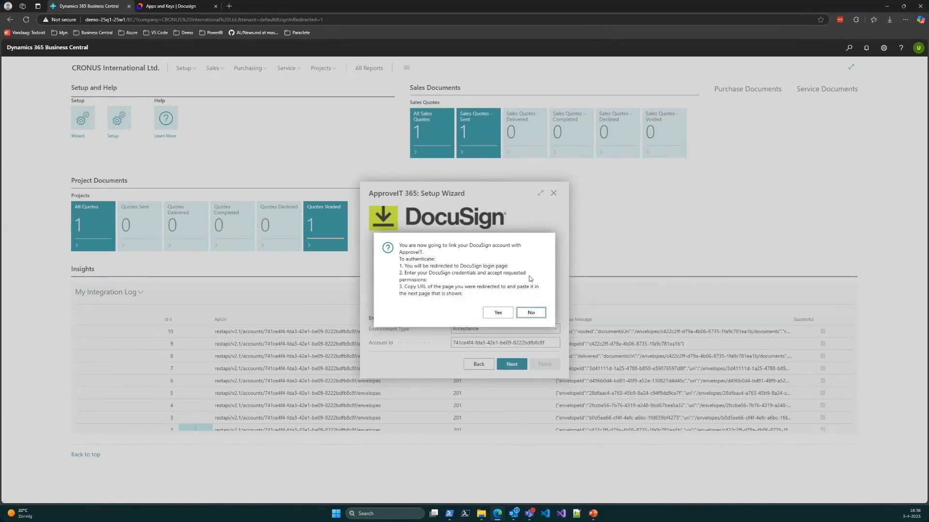
Step: Log out of the DocuSign account and close its browser page
left_click(195, 7)
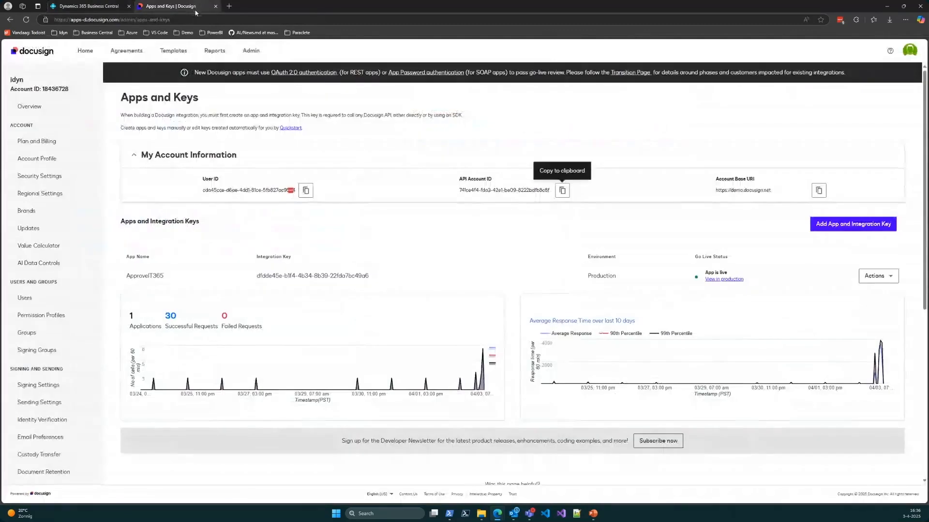
left_click(902, 59)
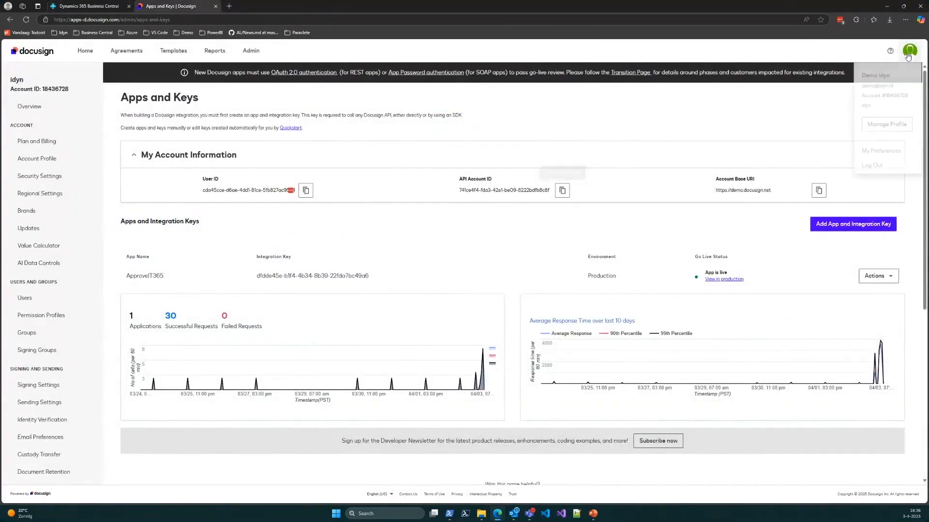
left_click(875, 169)
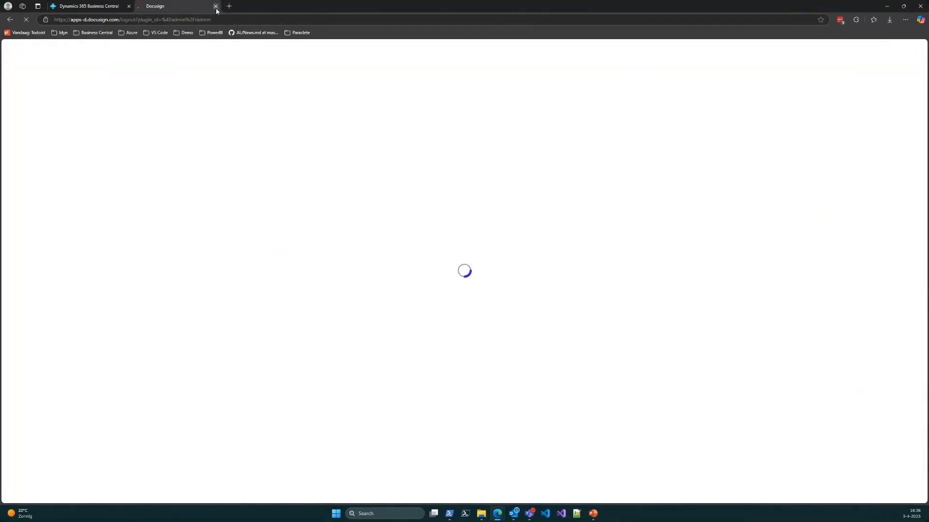
left_click(215, 6)
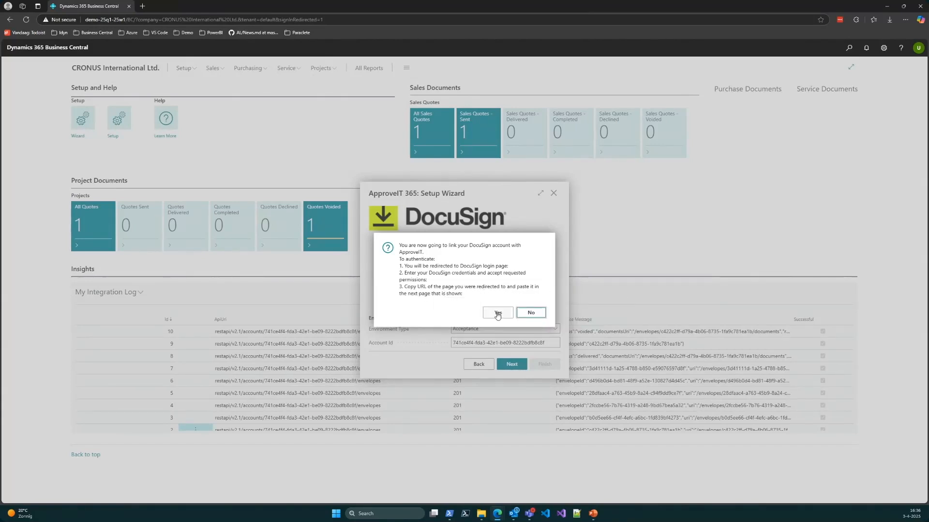
Step: Agree to link the DocuSign account and copy the full URL of the page reached after the redirect
left_click(498, 314)
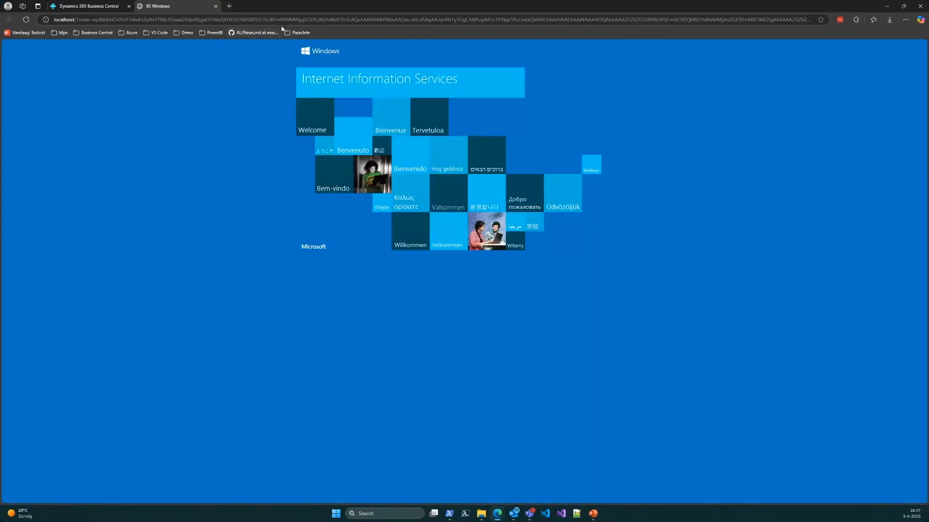
left_click(245, 19)
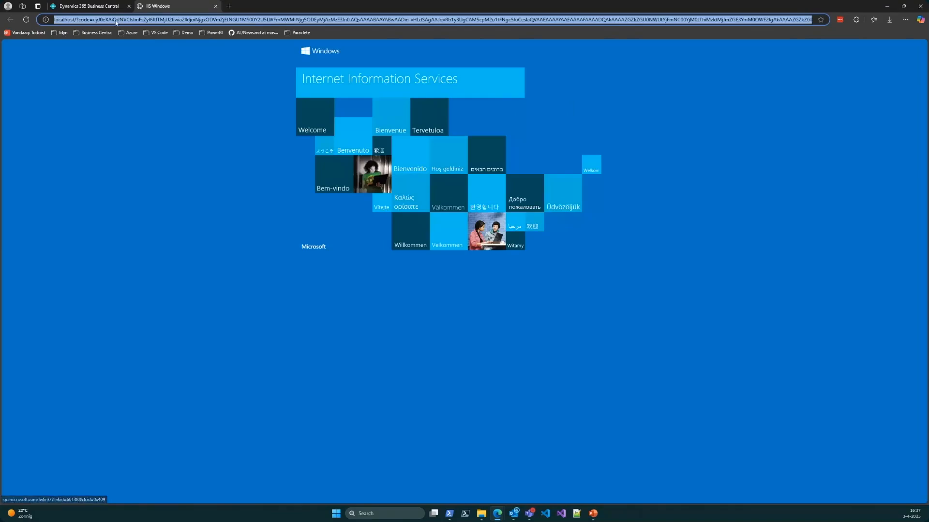
left_click(75, 19)
left_click_drag(81, 20, 676, 16)
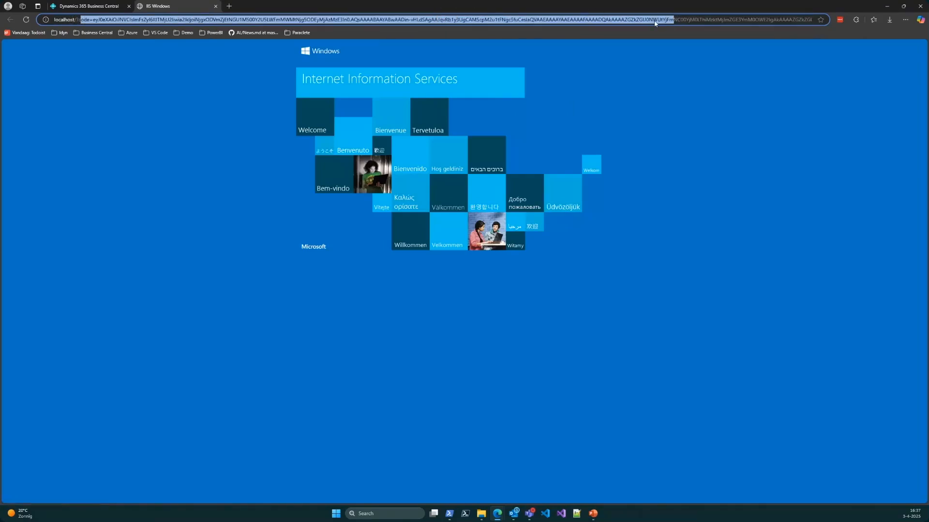
left_click(653, 20)
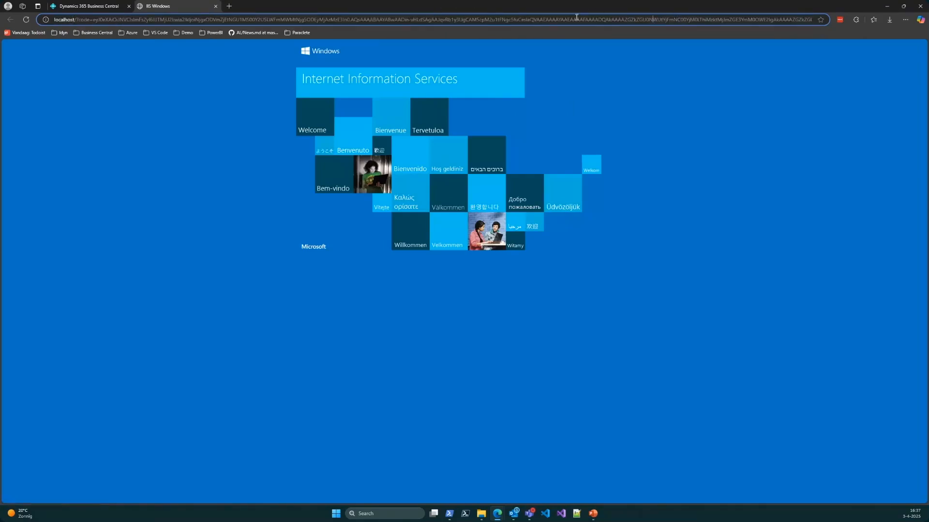
triple_click(119, 19)
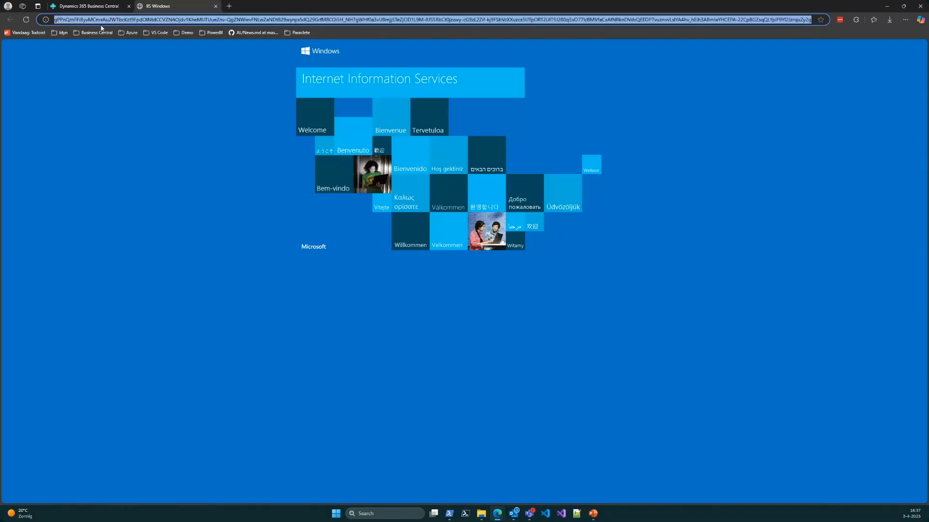
Step: Return to the wizard, paste the copied URL as the Authorization code and complete the DocuSign authentication
left_click(91, 9)
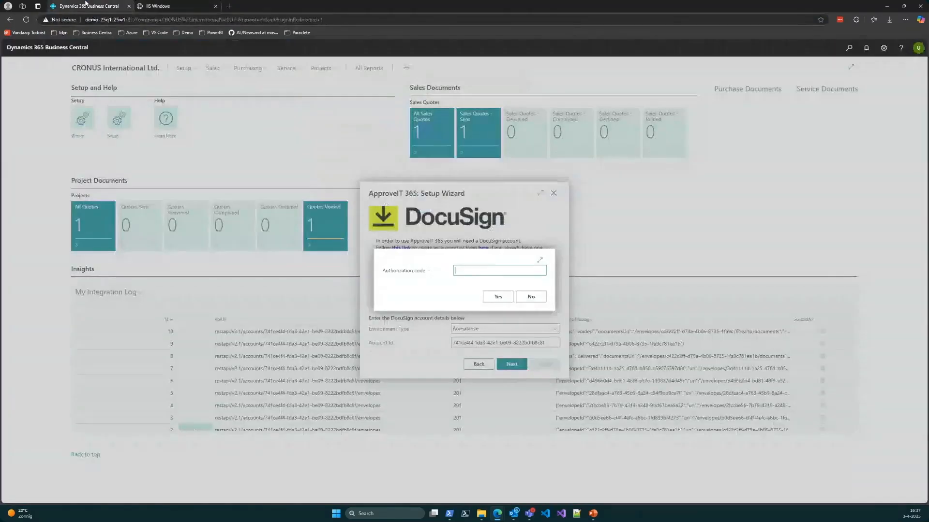
key("ctrl+v")
key("Tab")
left_click(494, 302)
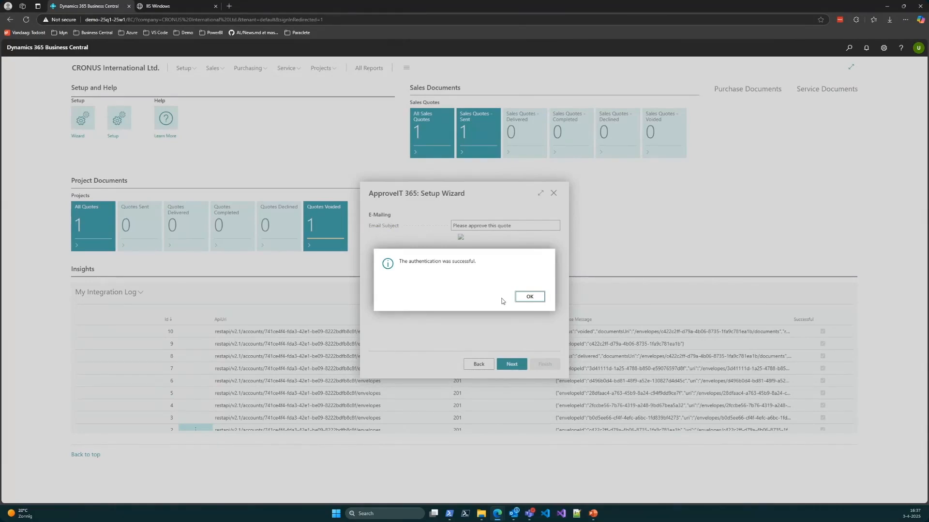
left_click(531, 296)
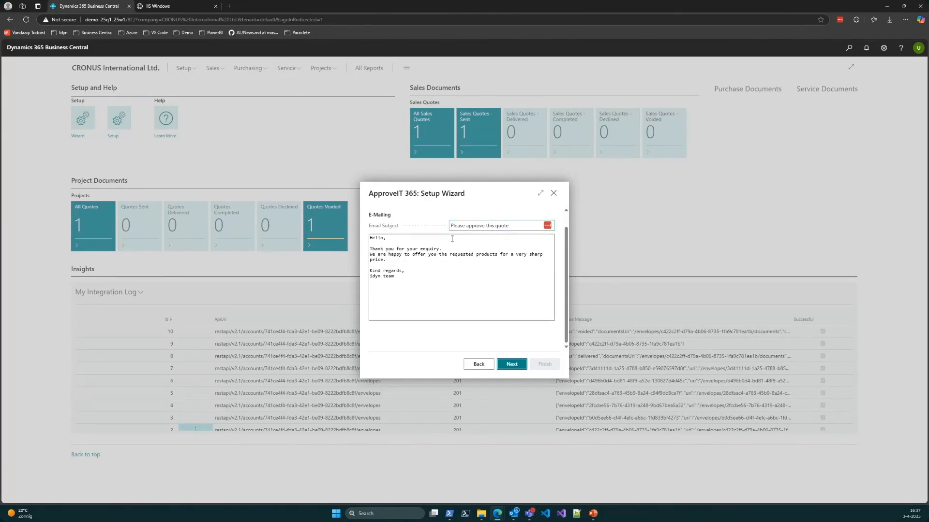
Step: Keep the e-mail and document behavior settings and advance through the sales and project document pages to the wizard's final page
left_click(511, 366)
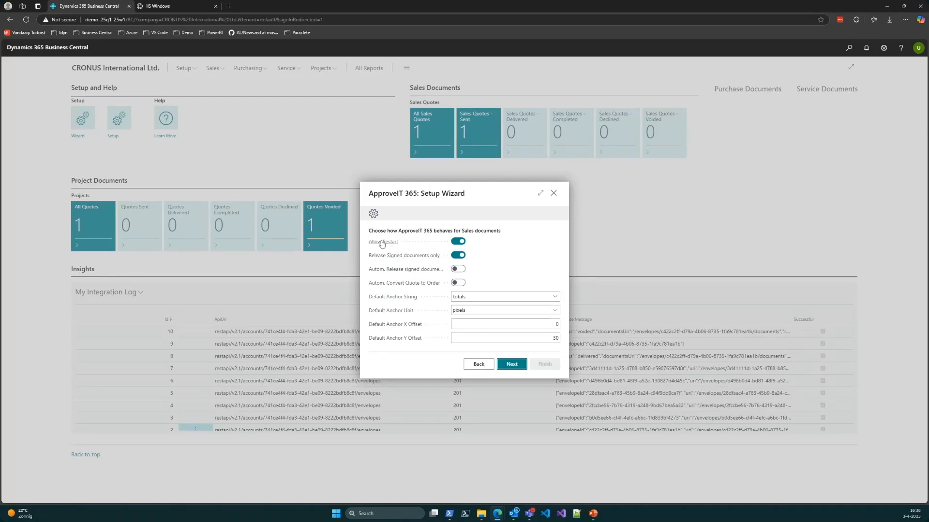
mouse_move(379, 245)
mouse_move(404, 261)
mouse_move(376, 273)
left_click(520, 363)
left_click(509, 365)
left_click(509, 365)
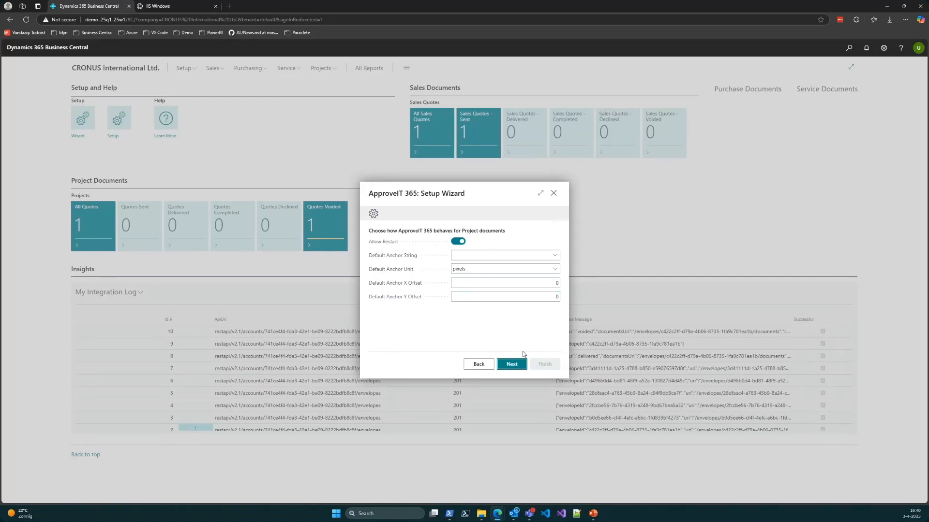
left_click(516, 364)
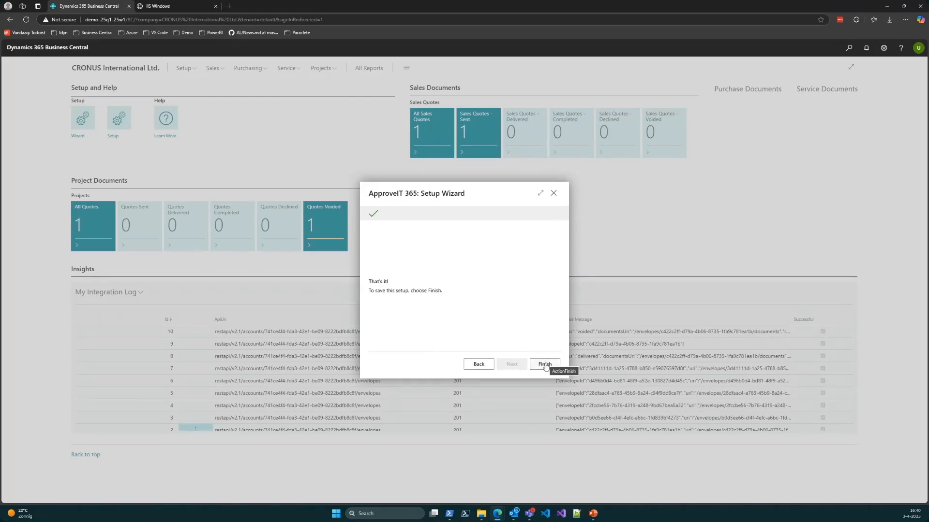
Step: Finish the setup wizard and open the ApproveIT 365 Setup page to review its Sales Flow, Project Flow and E-Mailing settings
left_click(544, 366)
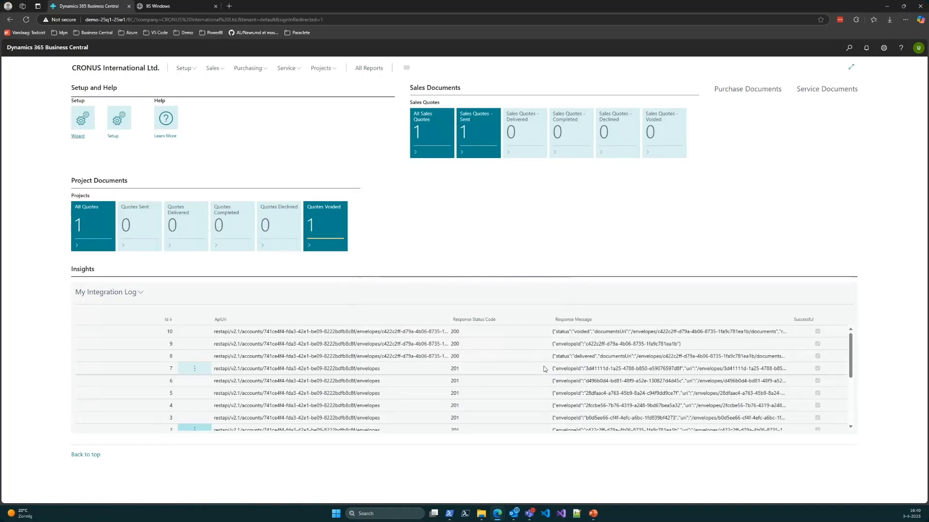
left_click(118, 121)
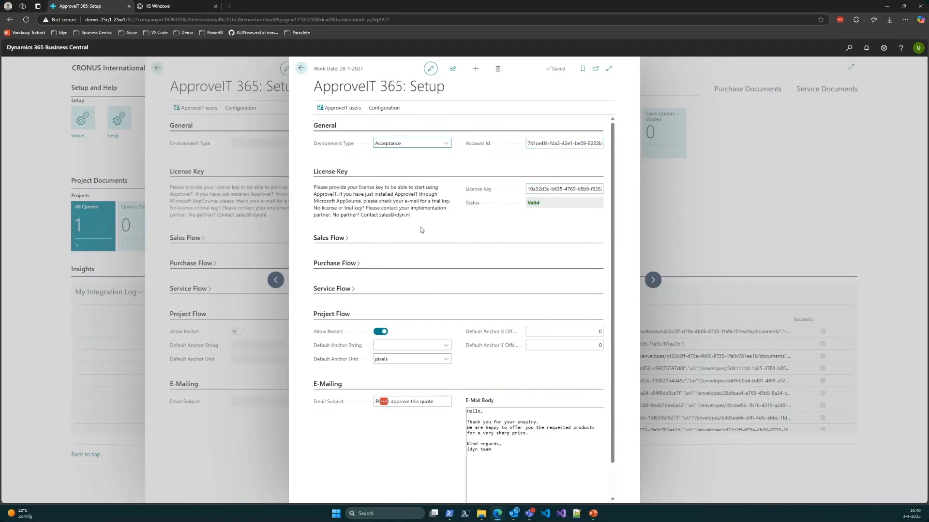
left_click(371, 254)
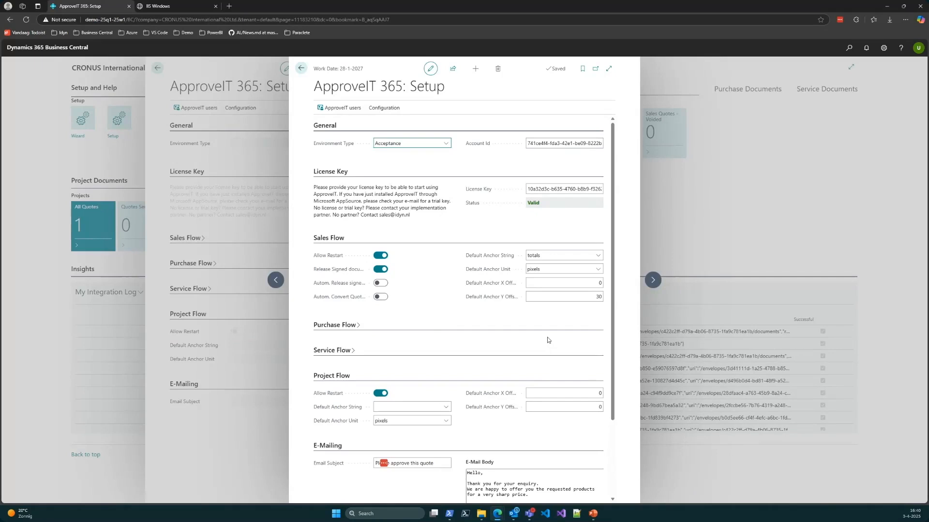
scroll(549, 339, "down", 3)
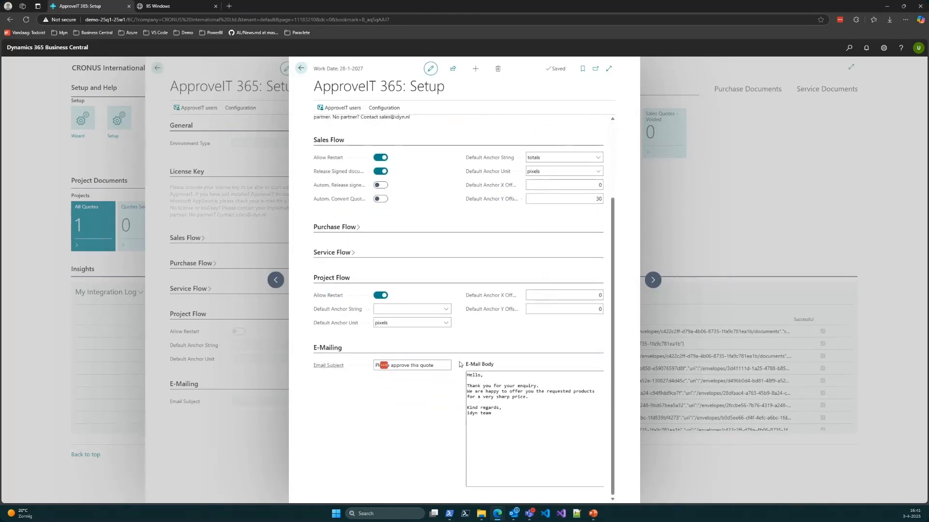
scroll(419, 334, "up", 3)
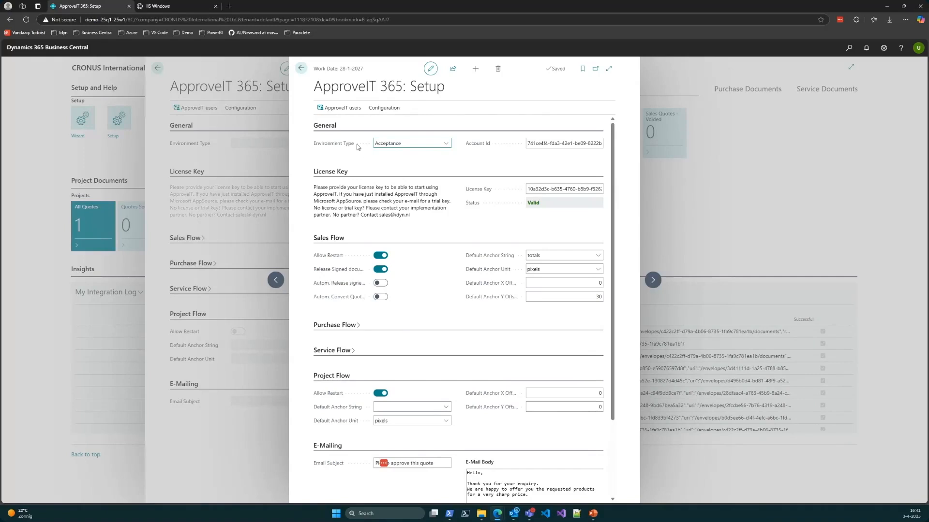
Step: View the ApproveIT users list at full width to check the linked DocuSign user, and return to the setup page
left_click(341, 108)
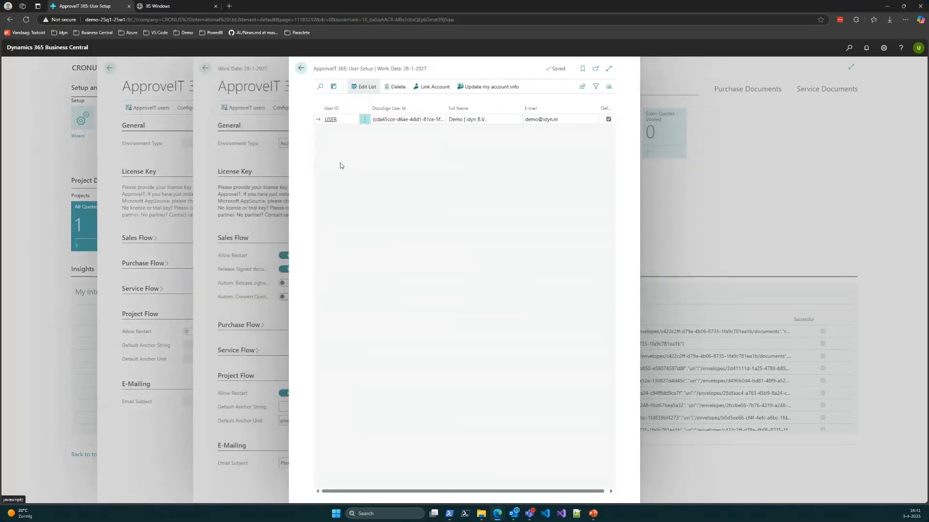
left_click(608, 69)
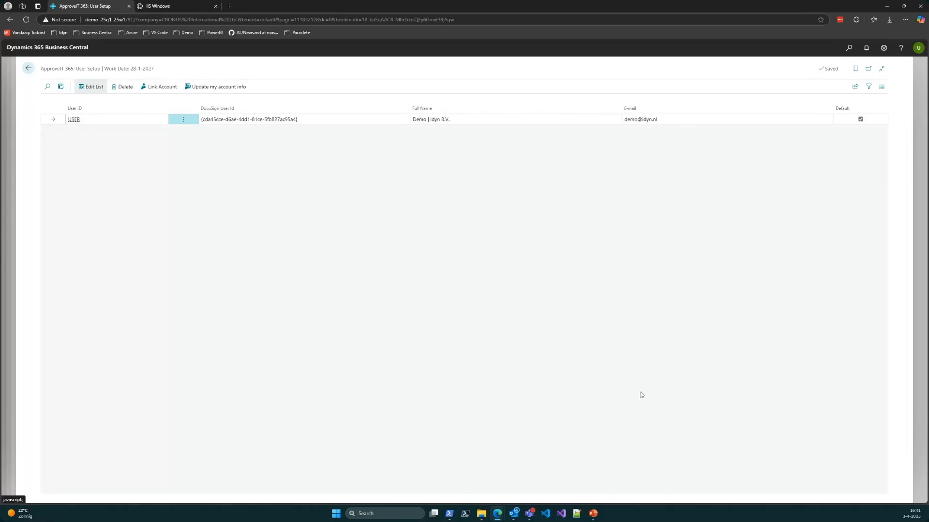
left_click(27, 70)
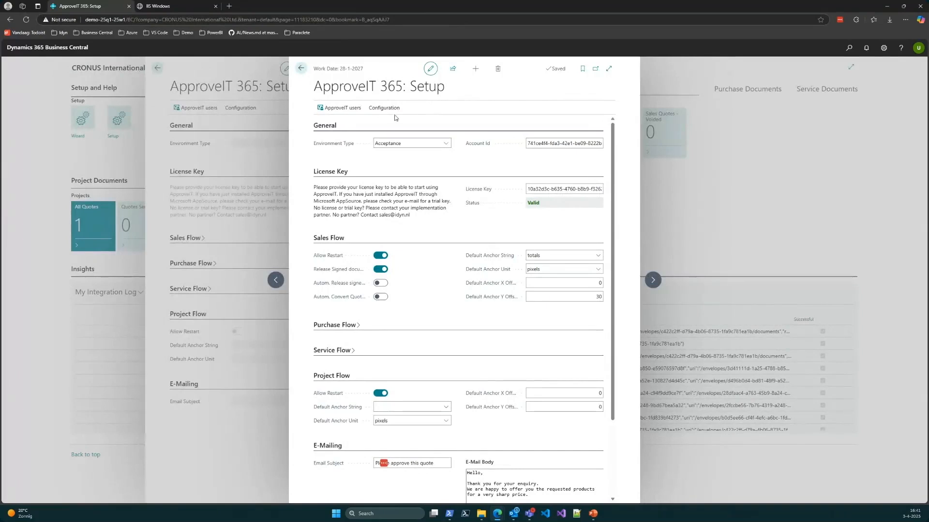
Step: Open the Report Email Setup and show the card of report 1304, Standard Sales - Quote, that has no language
left_click(381, 109)
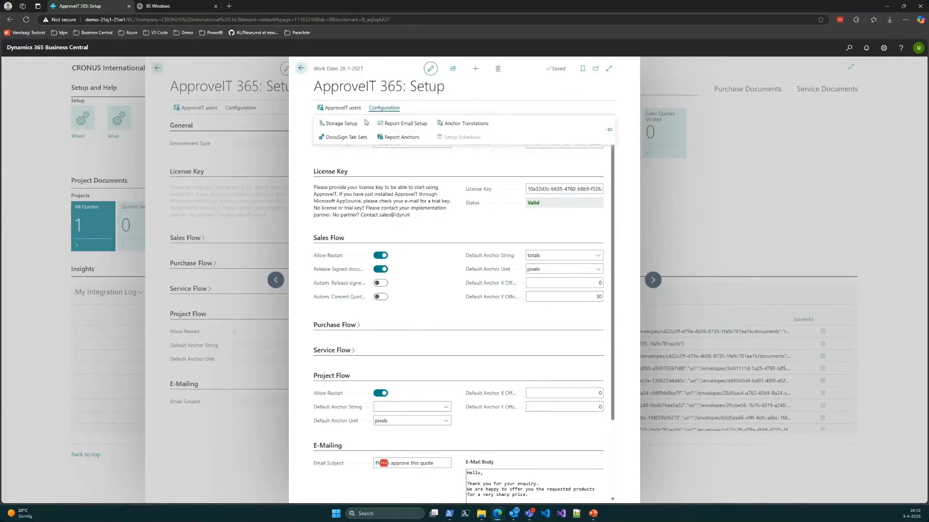
left_click(404, 124)
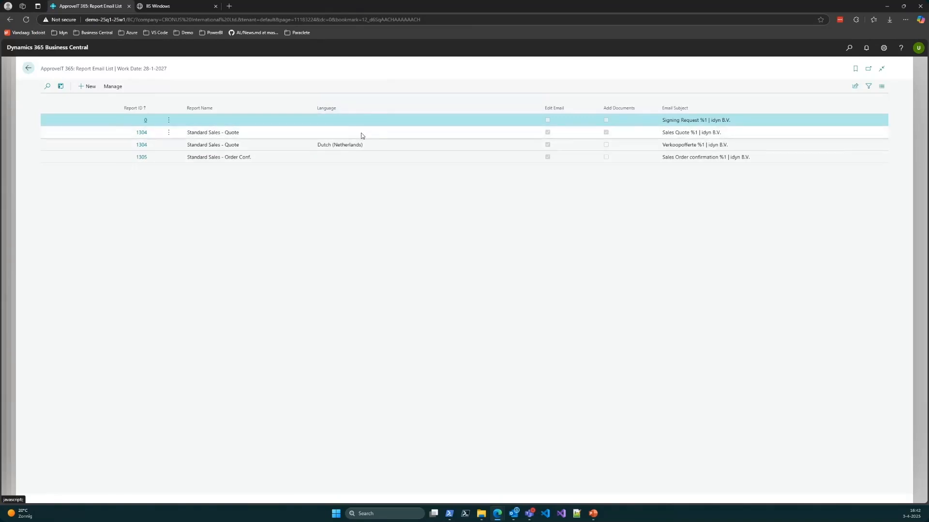
left_click(143, 134)
left_click(143, 135)
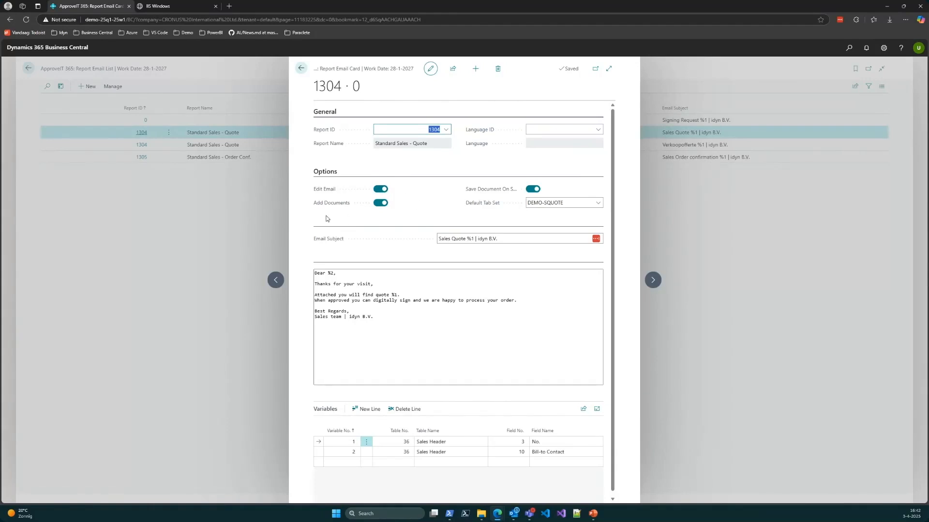
Step: Examine the quote email card's default tab set, subject and body placeholders, and return to the Report Email List
mouse_move(485, 191)
left_click(598, 203)
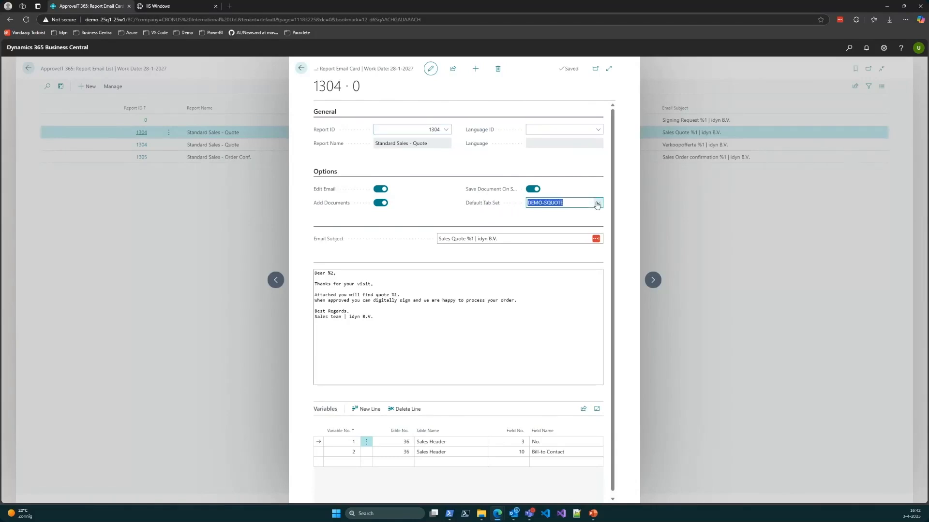
left_click(598, 204)
left_click(498, 239)
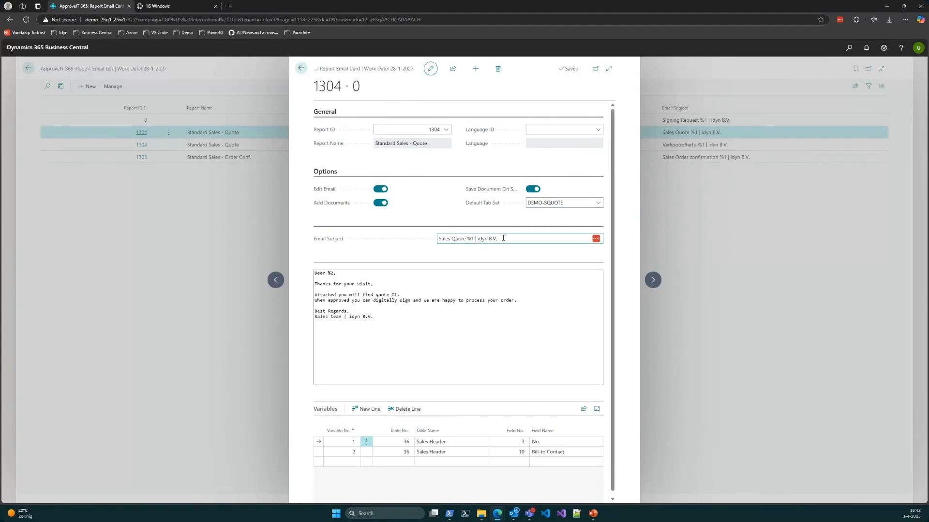
left_click(399, 331)
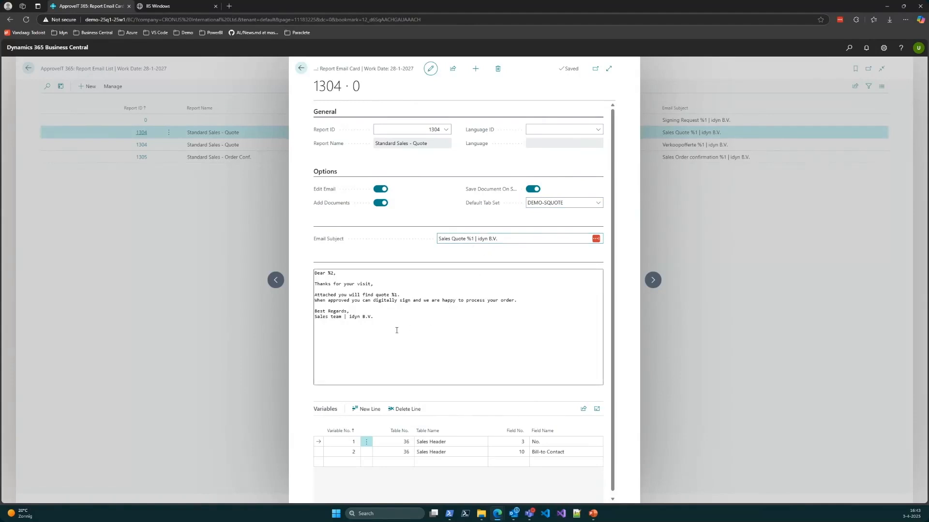
left_click(393, 317)
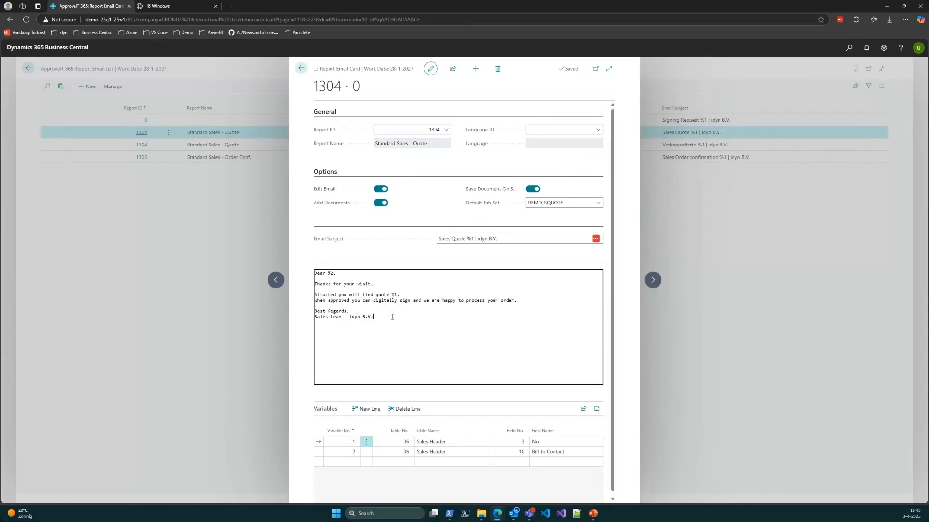
left_click(470, 238)
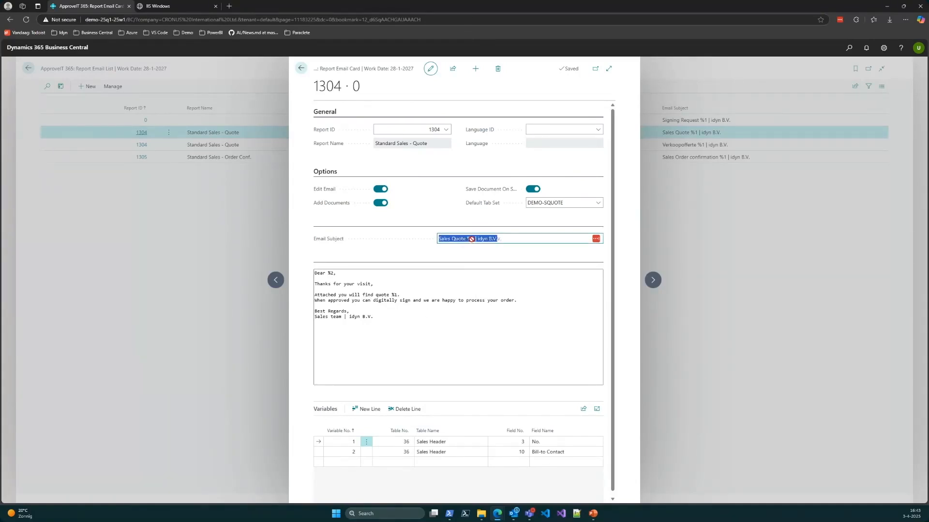
left_click(471, 239)
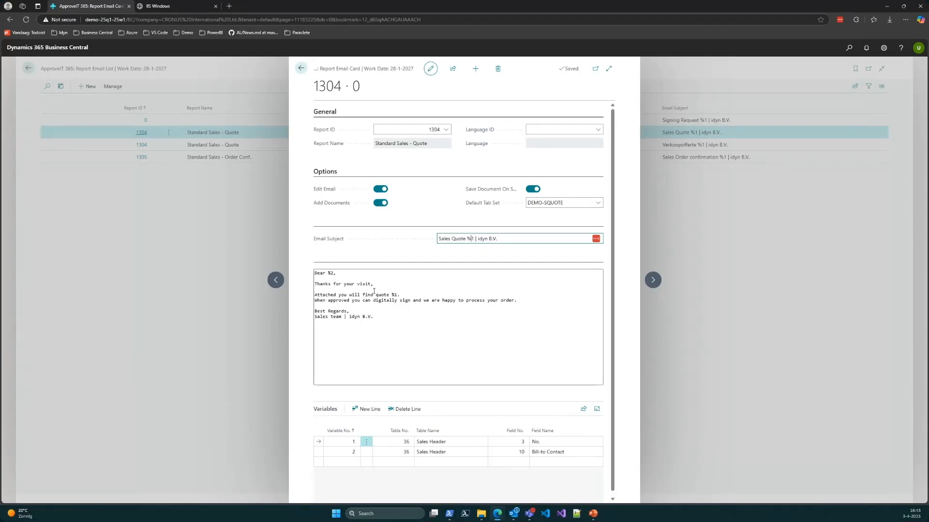
left_click(329, 276)
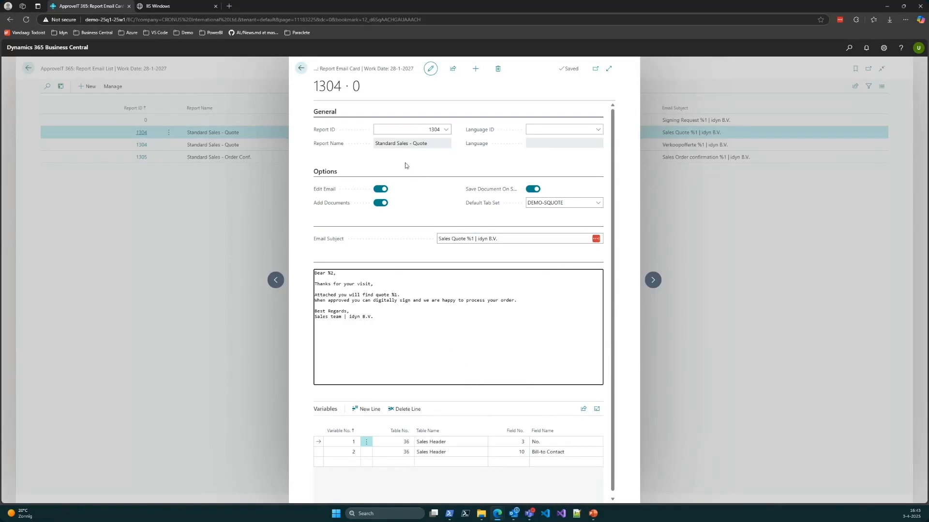
left_click(301, 68)
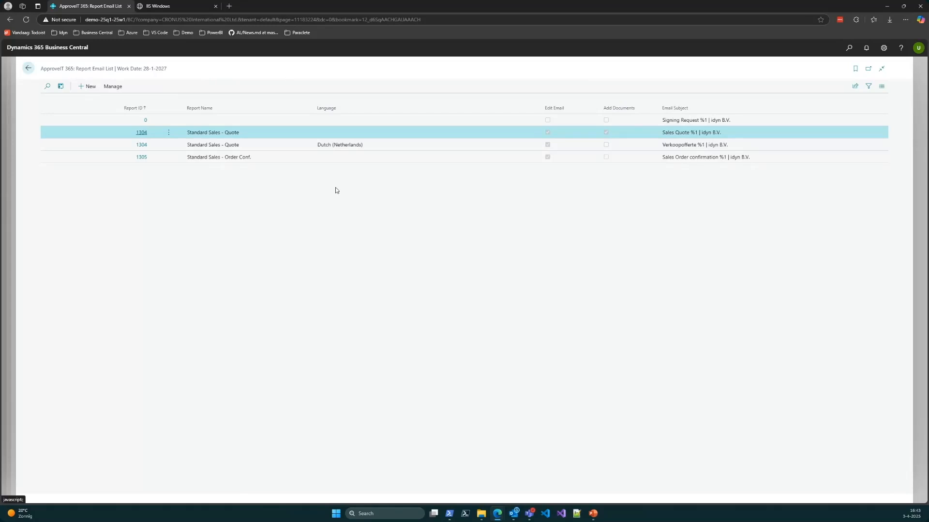
Step: Compare the Dutch, language-neutral and report ID 0 entries in the Report Email List, and return to the setup page
left_click(339, 145)
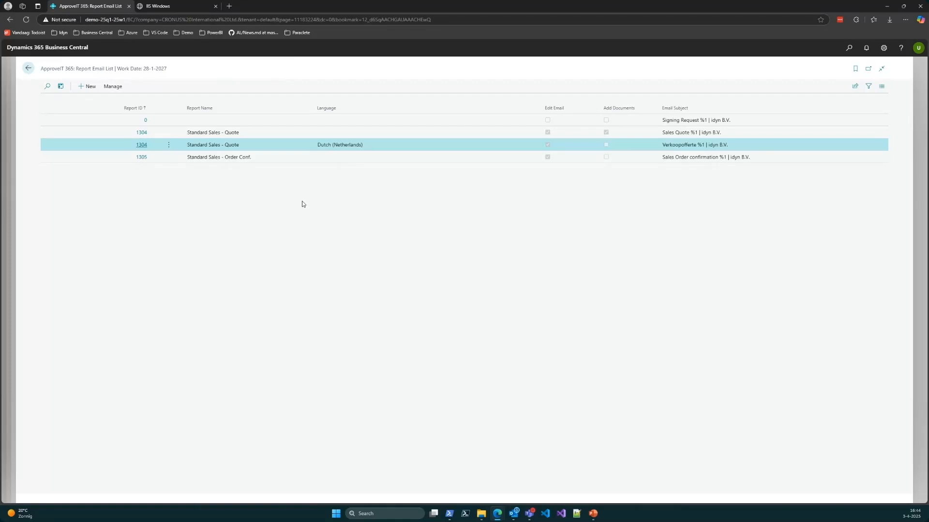
left_click(283, 133)
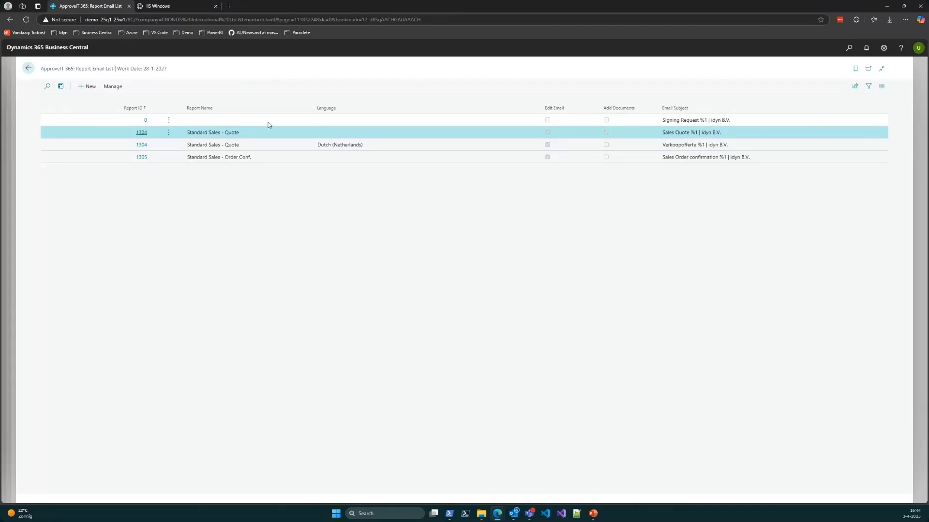
left_click(268, 125)
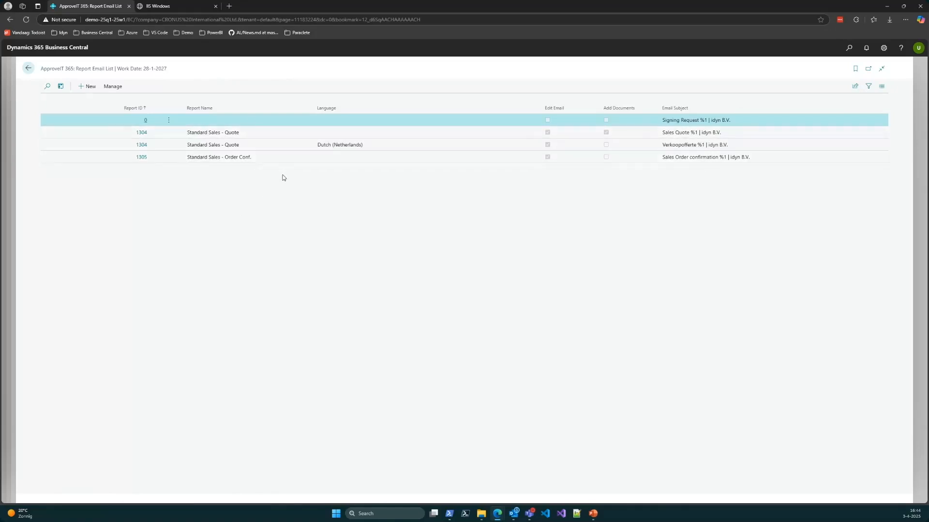
left_click(244, 136)
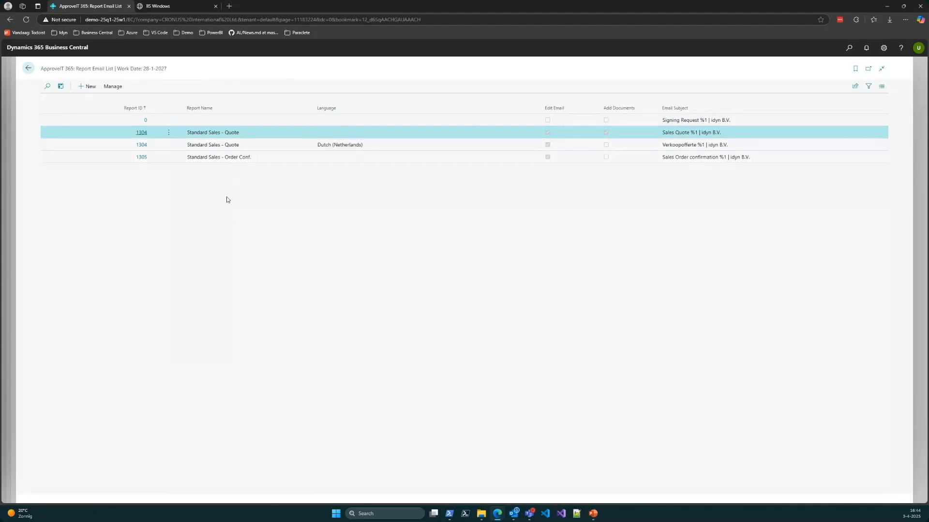
left_click(239, 145)
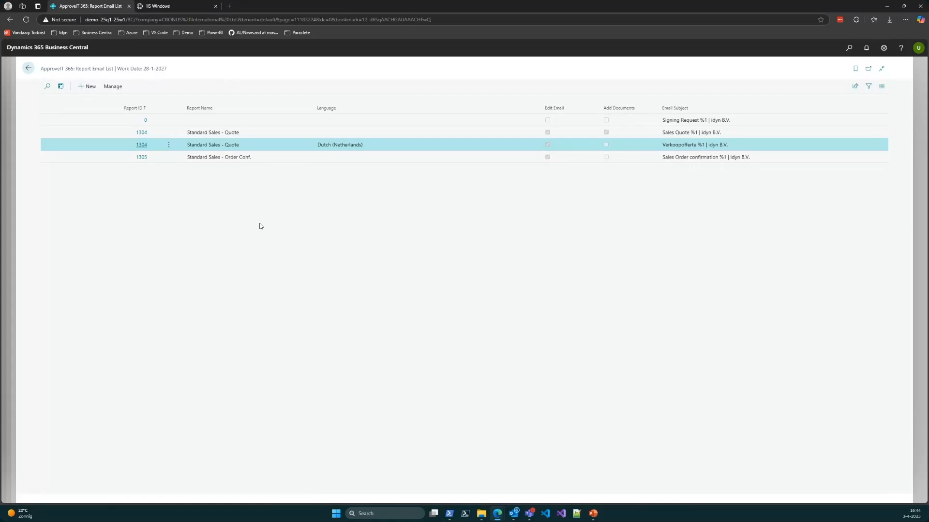
left_click(248, 134)
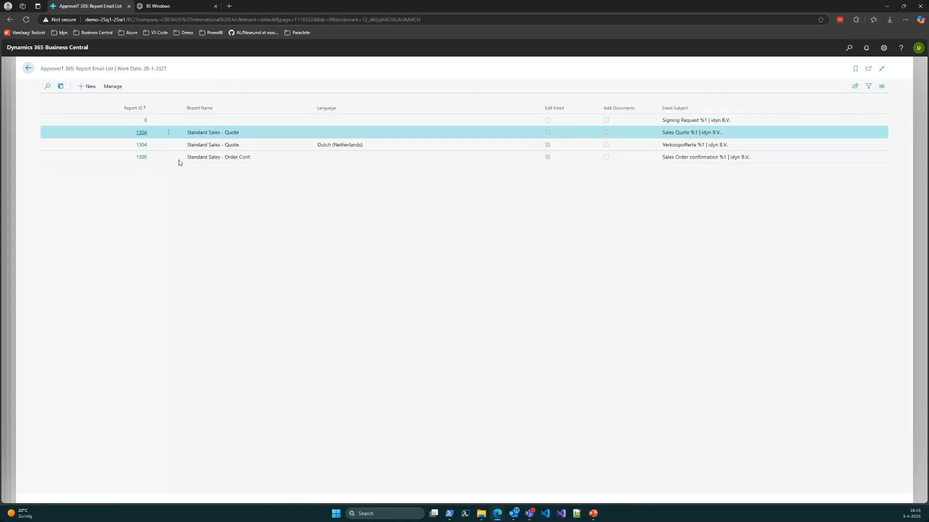
left_click(28, 68)
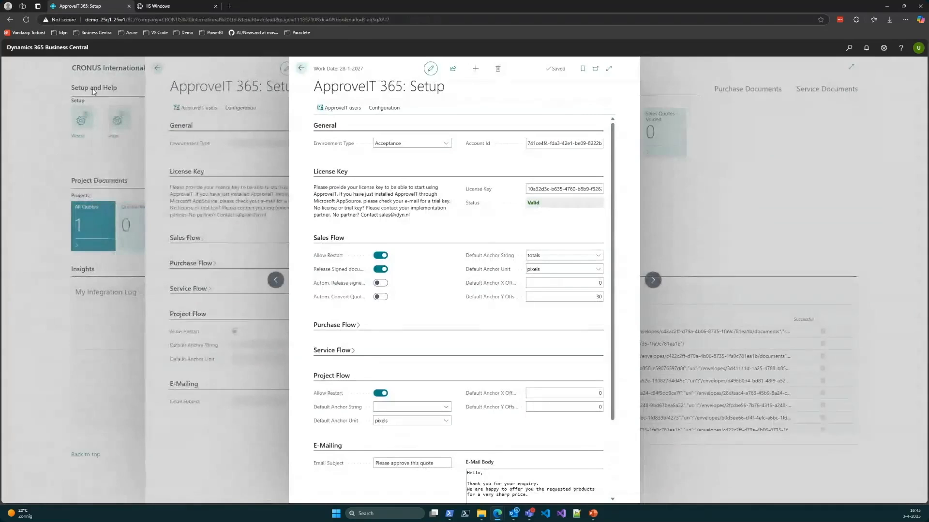
Step: Open the DocuSign Tab Sets and show the lines of the DEMO-SQUOTE set
left_click(386, 109)
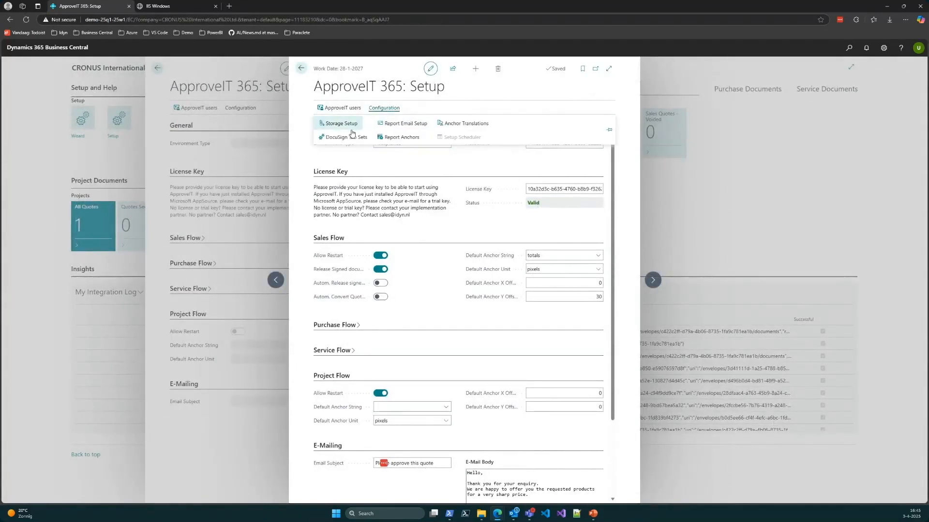
left_click(353, 137)
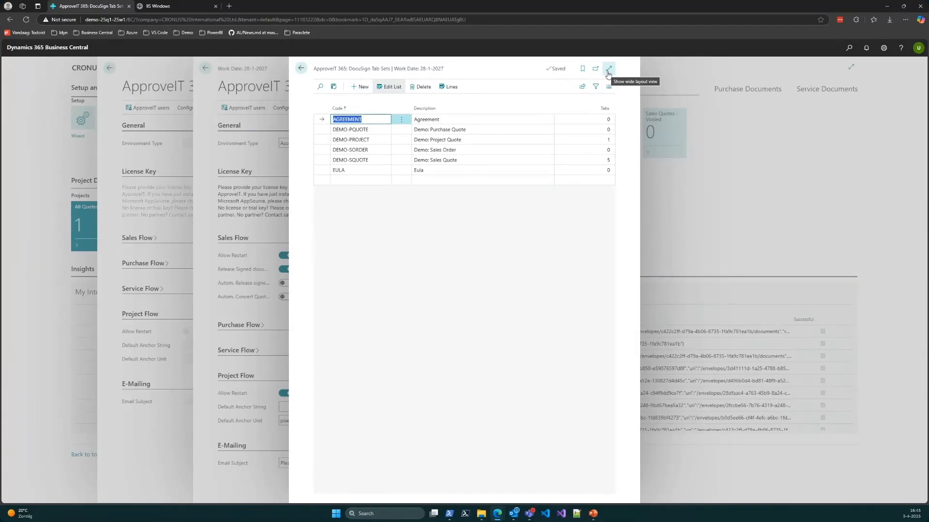
left_click(372, 161)
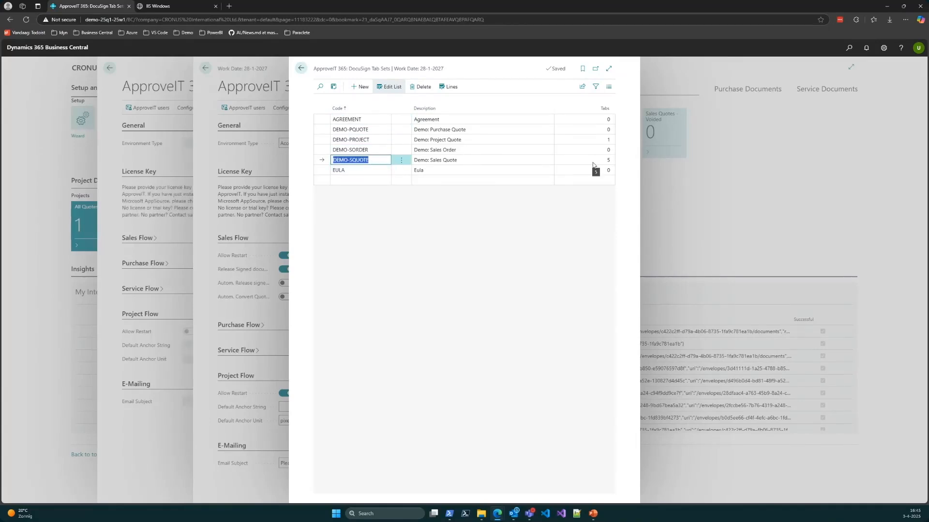
left_click(448, 87)
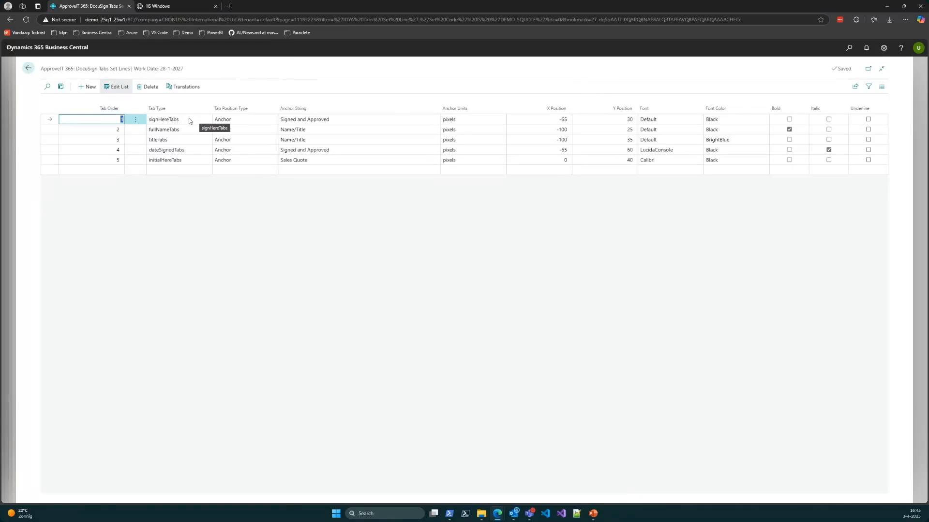
Step: View the tab types available for a new line and leave that line without choosing one
left_click(188, 172)
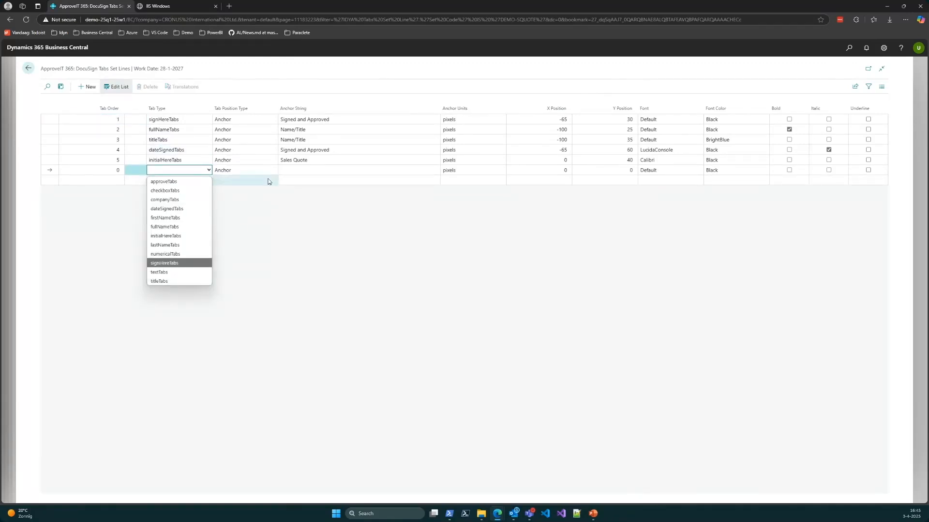
left_click(198, 170)
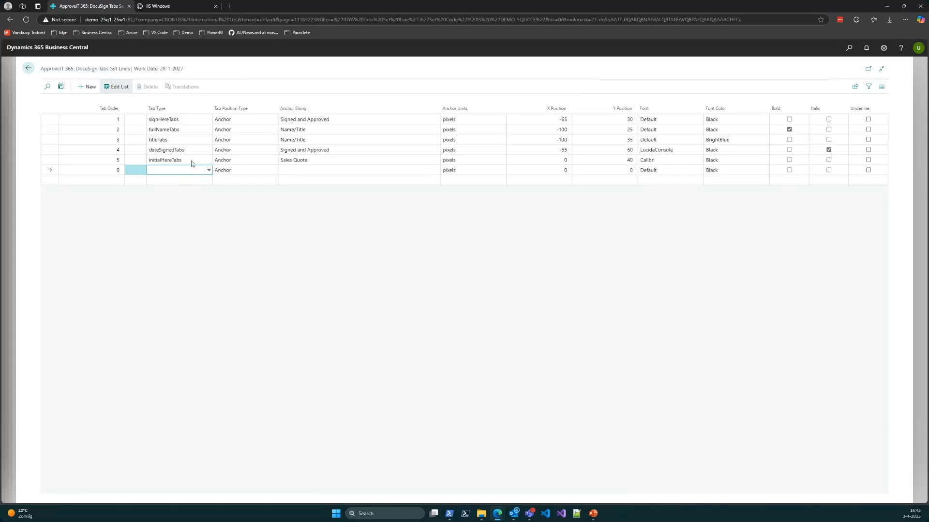
left_click(186, 121)
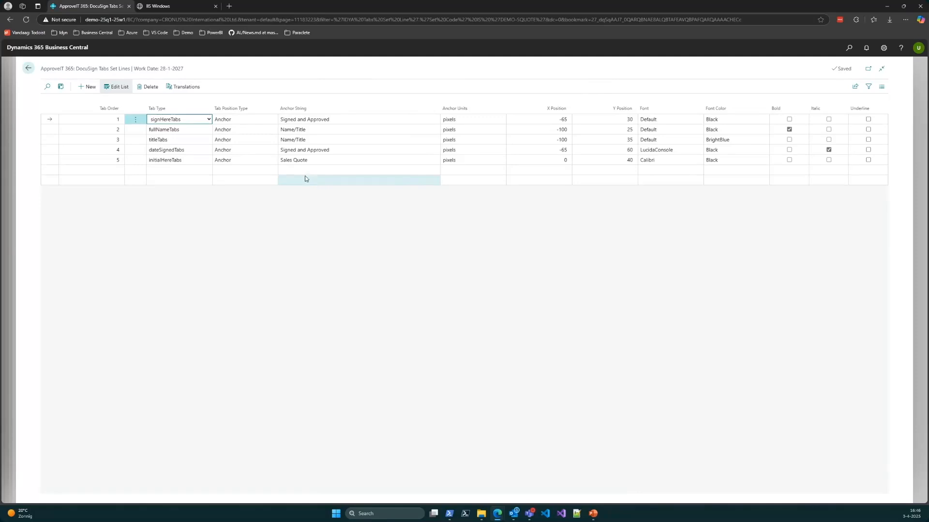
Step: Look at the tab position type options and the anchor string of the signHereTabs line
left_click(245, 120)
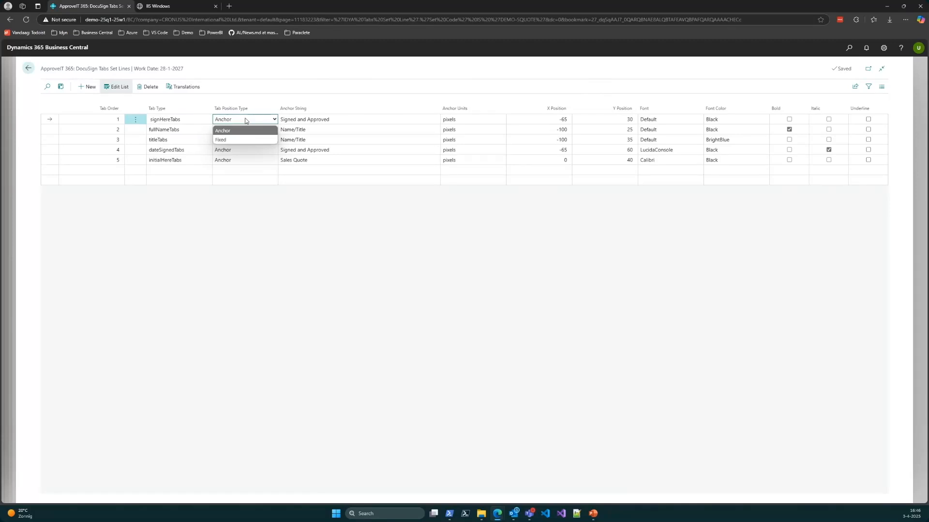
left_click(334, 119)
left_click(334, 119)
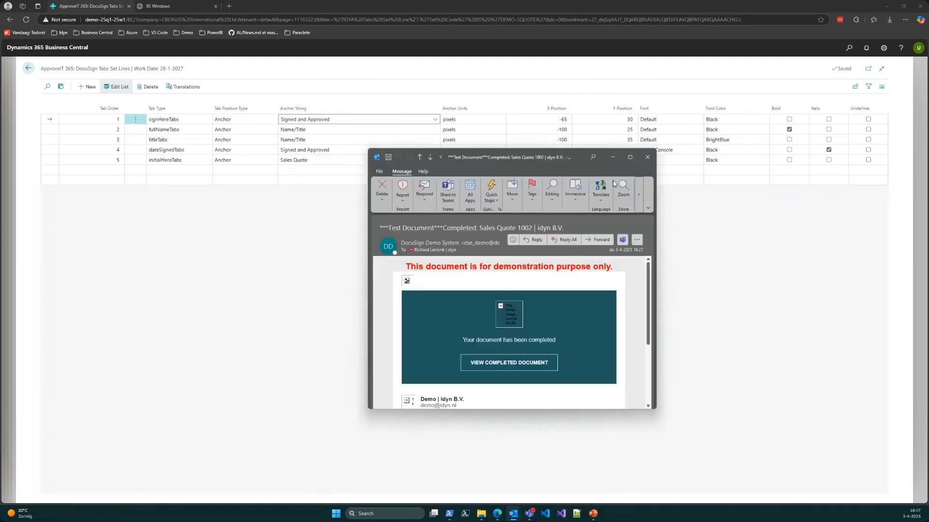
Step: Try to open the 1002.pdf attachment of the completed Sales Quote 1002 email, and close its viewer window
left_click(629, 158)
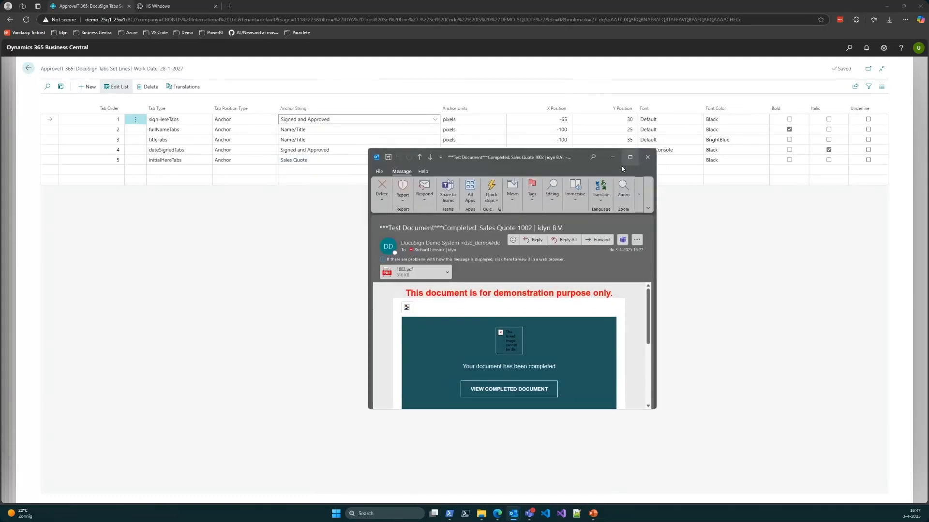
left_click(46, 123)
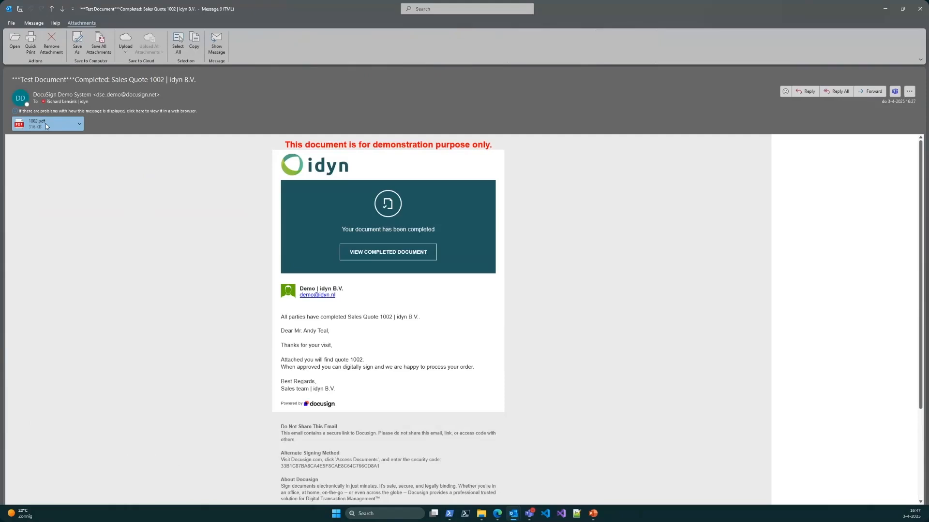
double_click(46, 124)
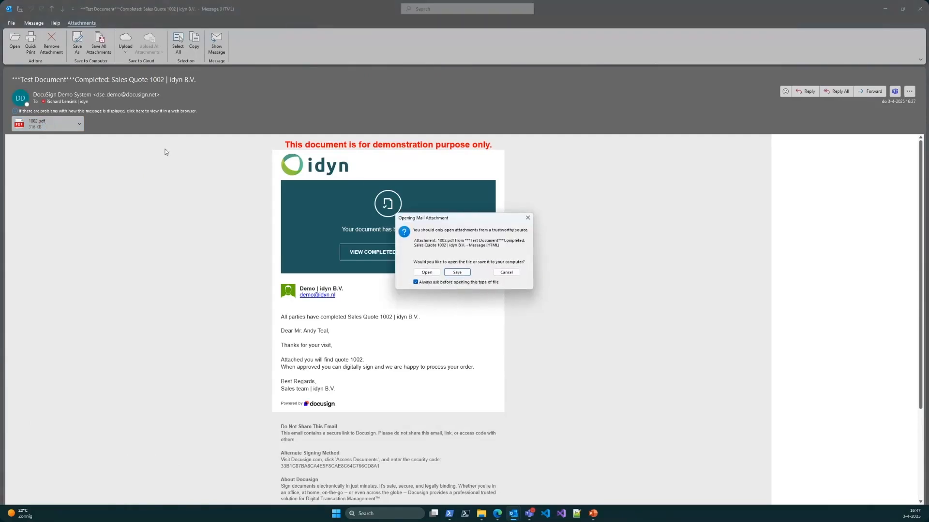
left_click(427, 272)
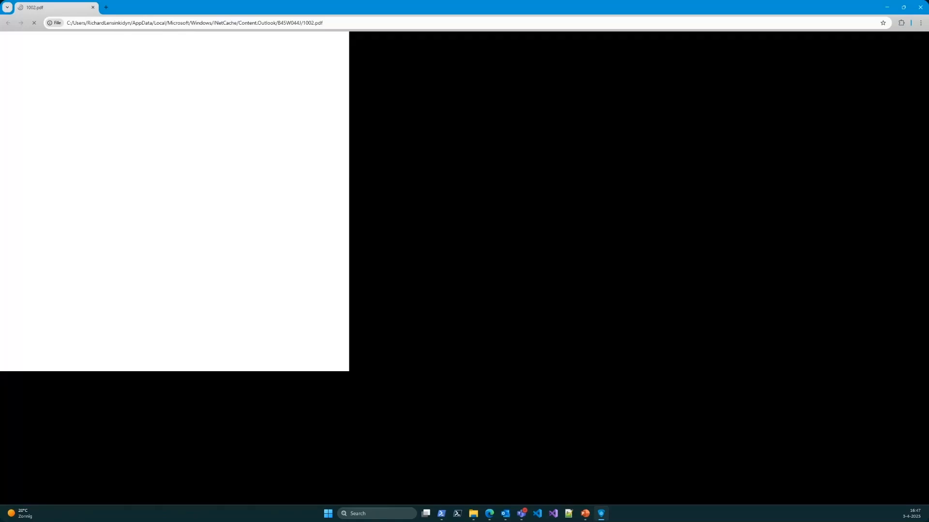
key("alt+F4")
key("alt+F4")
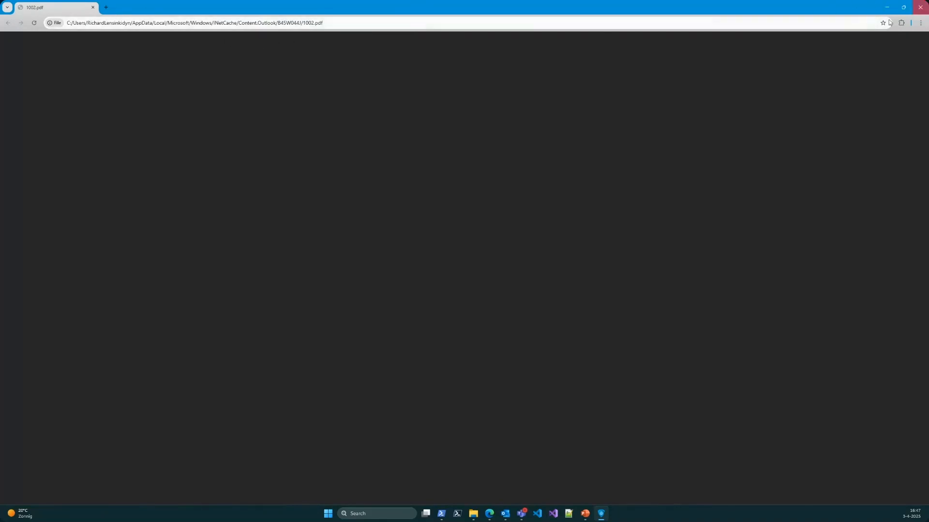
left_click_drag(871, 10, 813, 127)
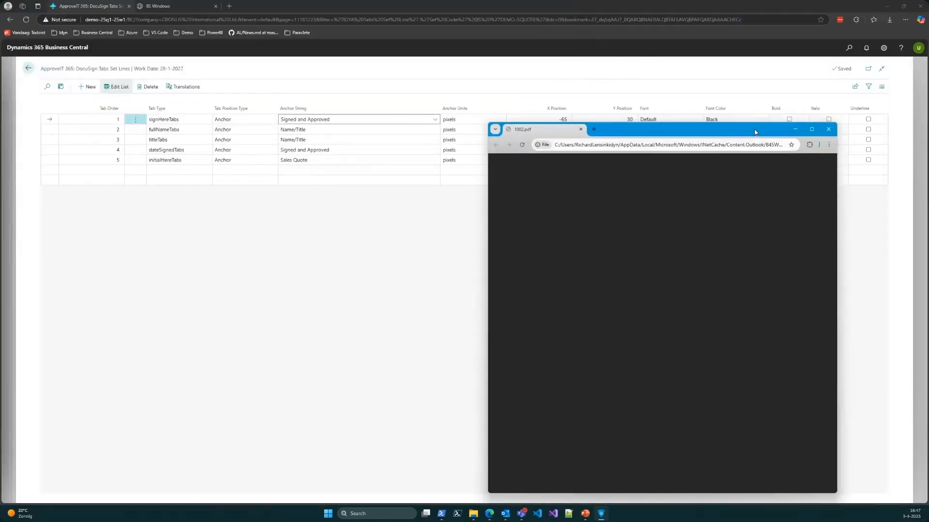
left_click(828, 129)
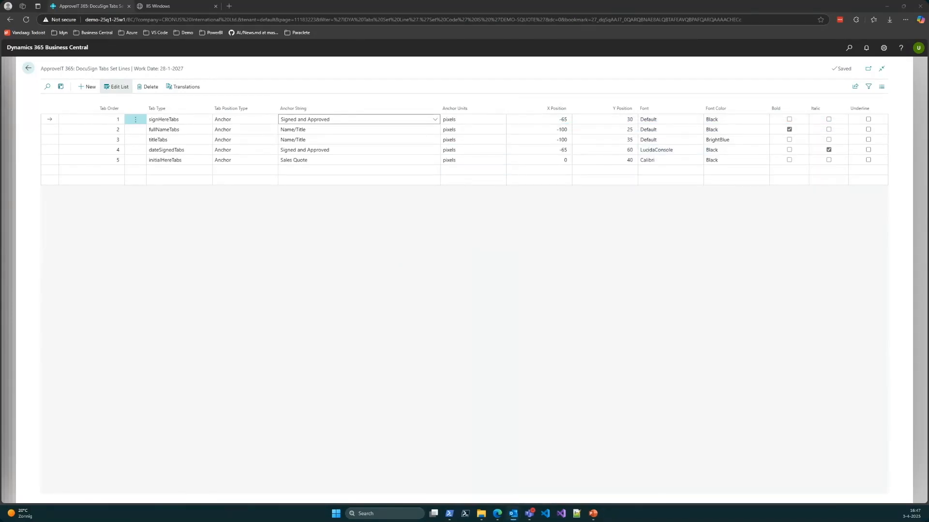
Step: Open the completed Sales Quote 1002 in DocuSign from the email, close the IIS Windows page, and examine the signature block
left_click(514, 514)
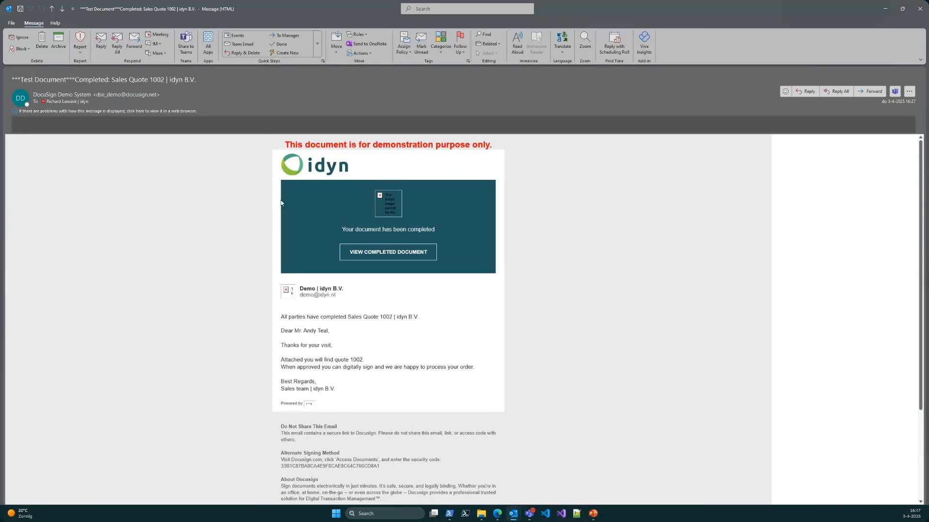
left_click(378, 257)
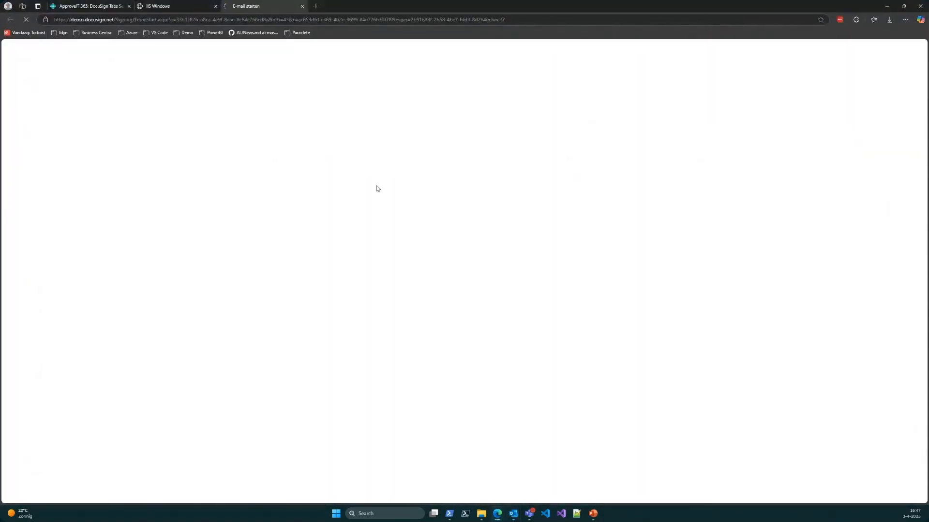
left_click(215, 7)
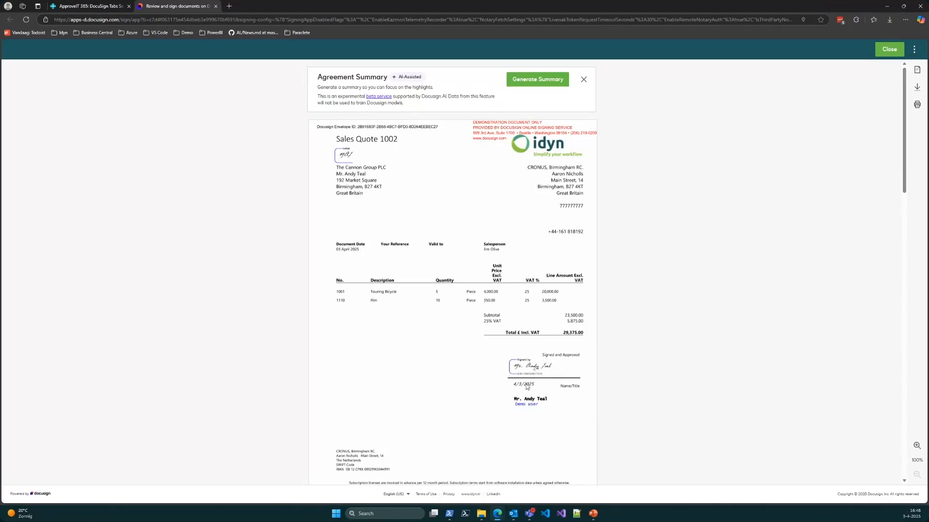
mouse_move(532, 373)
Step: Return to the tab set lines and look at the anchor unit options and X and Y positions of the signHereTabs line
left_click(81, 5)
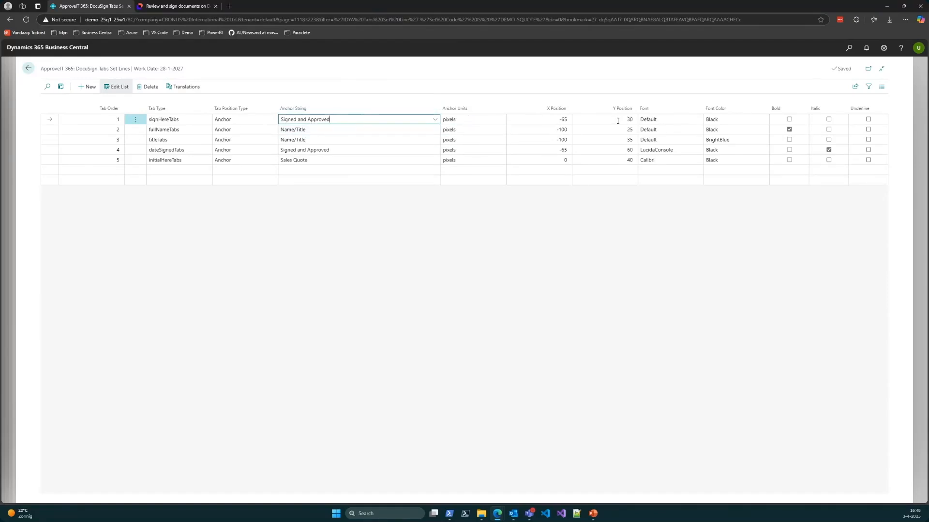
left_click(474, 120)
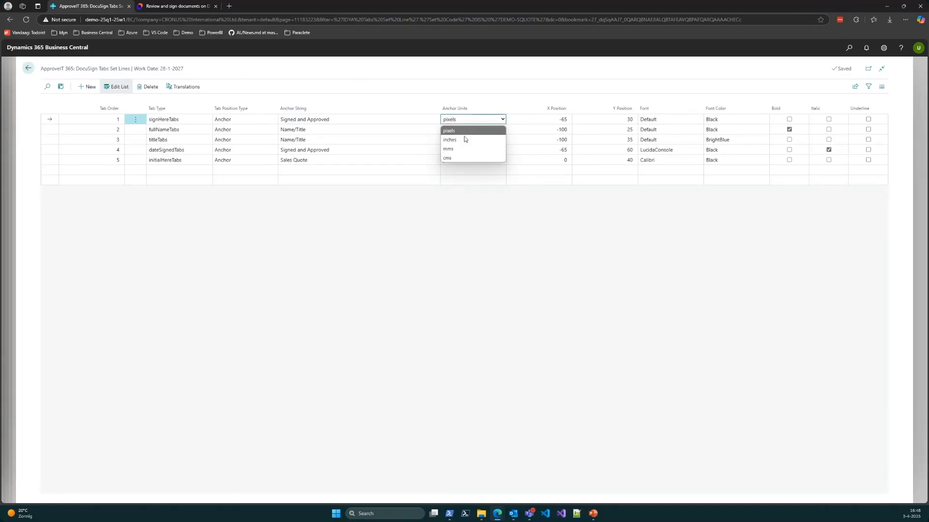
left_click(466, 124)
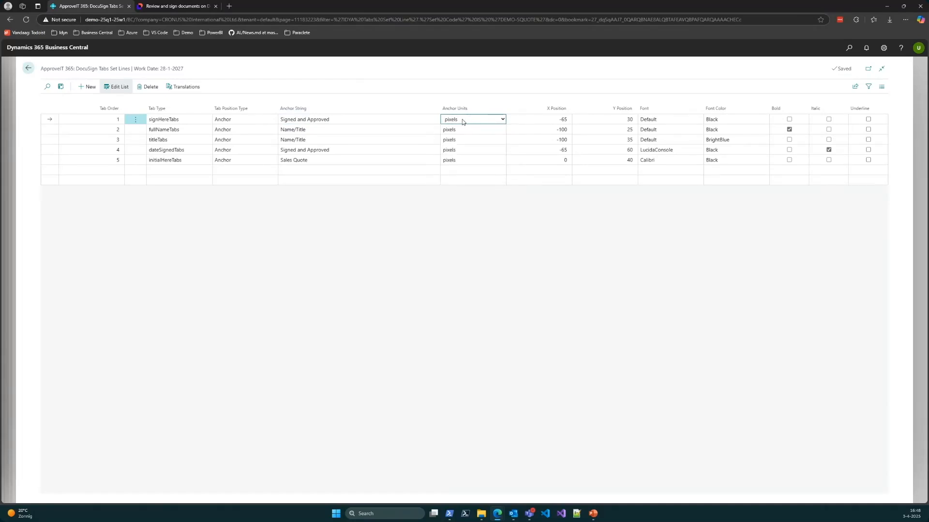
left_click(529, 121)
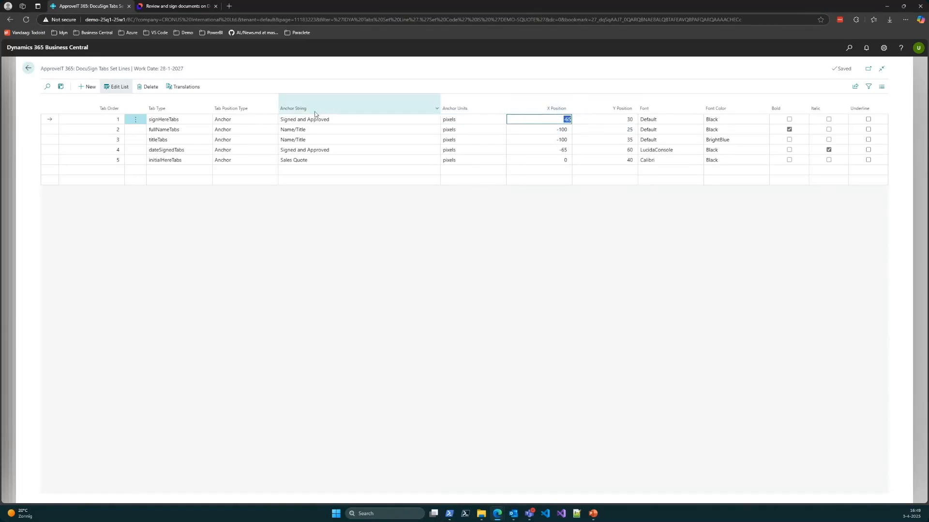
left_click(567, 120)
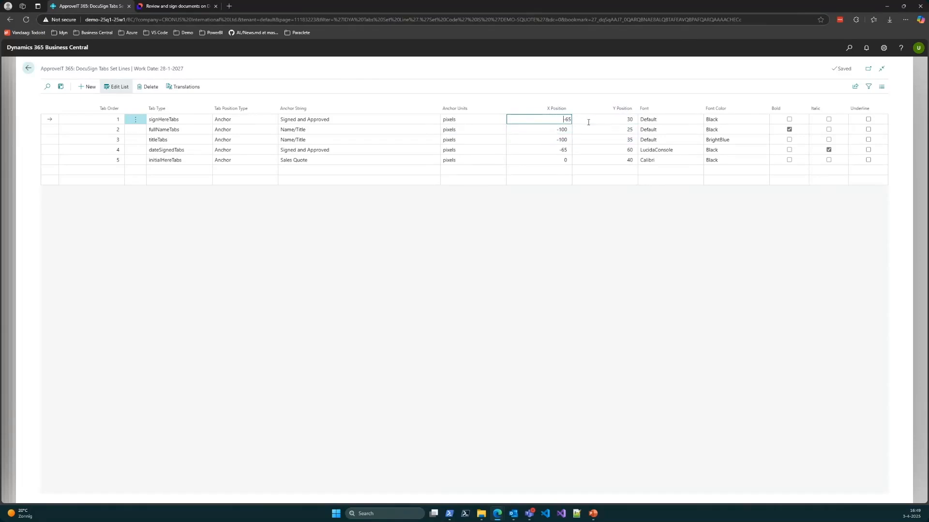
left_click(616, 121)
left_click(577, 74)
Step: Check the signature's placement on the signed quote, and look at the X positions of the fullNameTabs and titleTabs lines
left_click(194, 3)
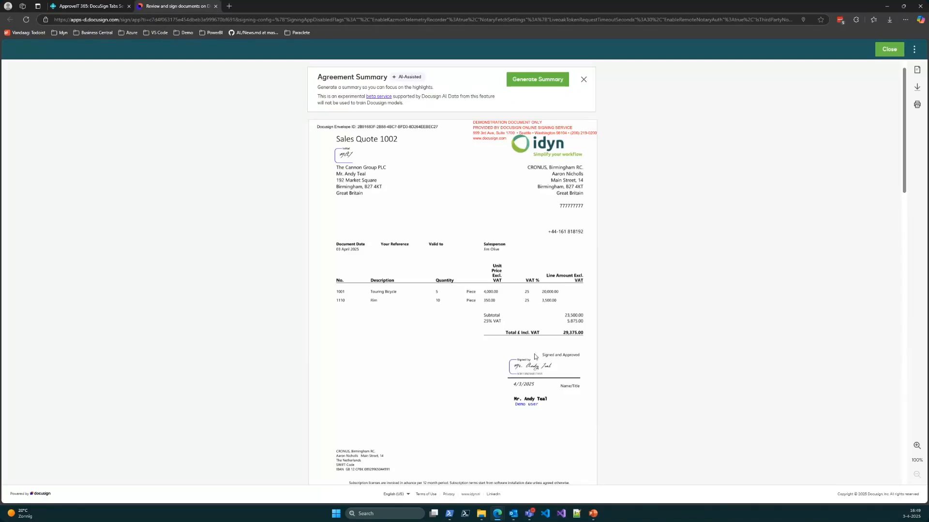
mouse_move(511, 362)
left_click(88, 4)
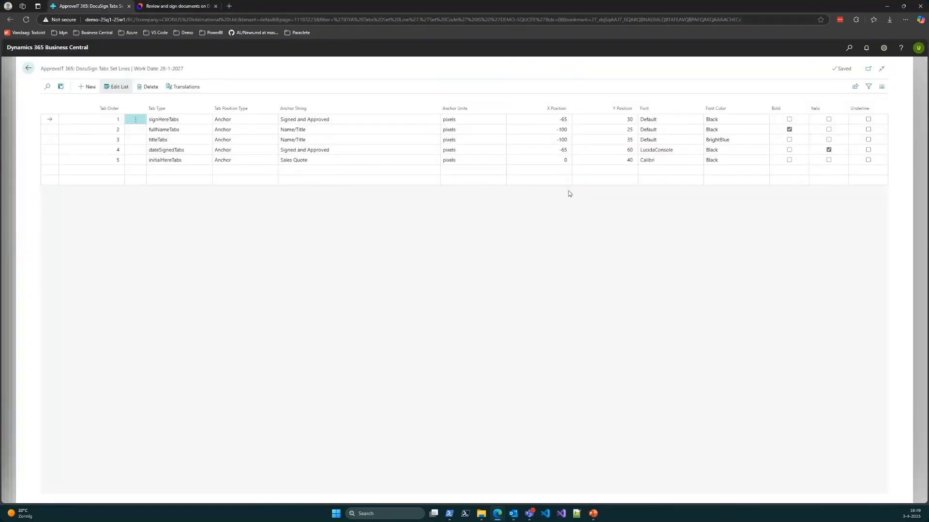
left_click(549, 131)
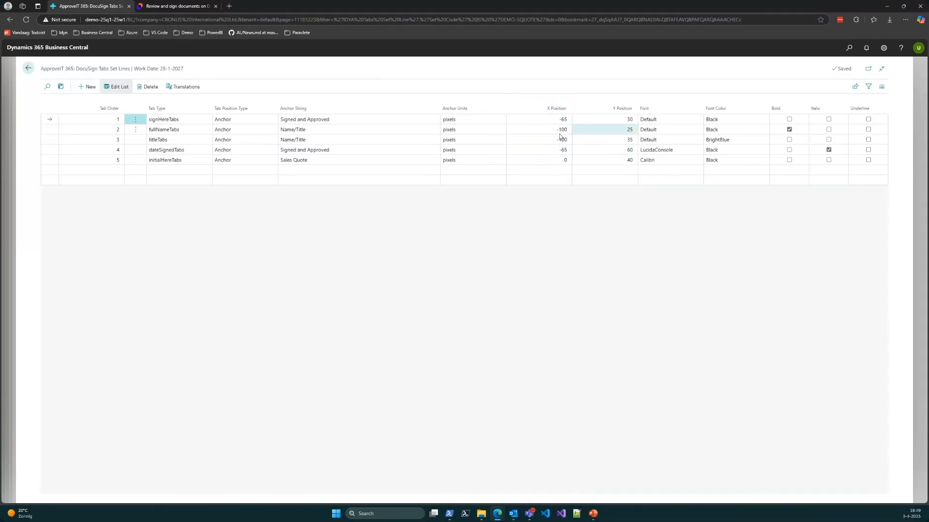
left_click(545, 138)
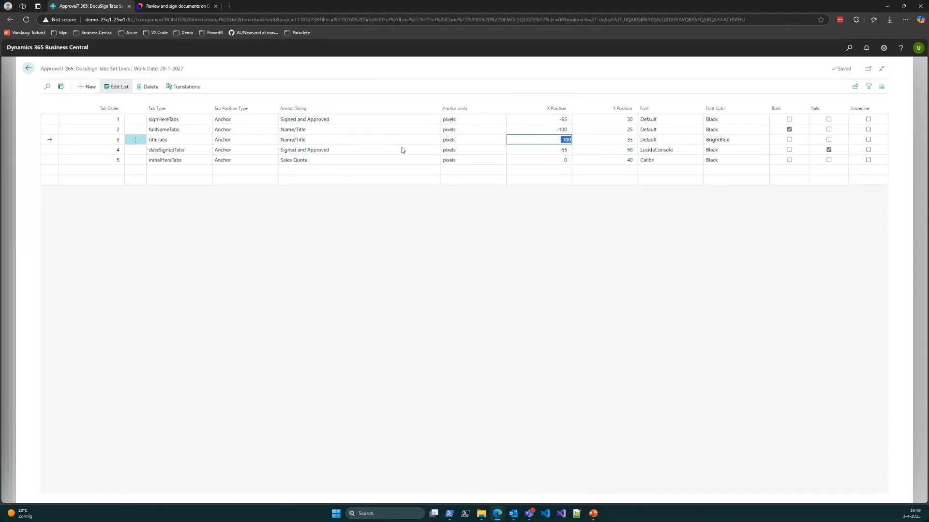
Step: View the font options of the dateSignedTabs line and the font color options of the titleTabs line, and compare the formatting with the signed quote
left_click(704, 207)
left_click(683, 150)
left_click(684, 151)
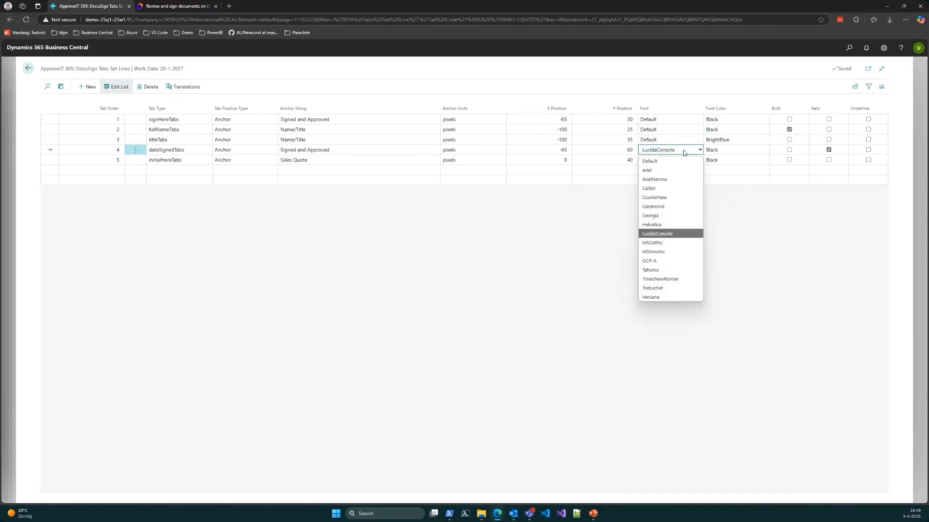
left_click(683, 153)
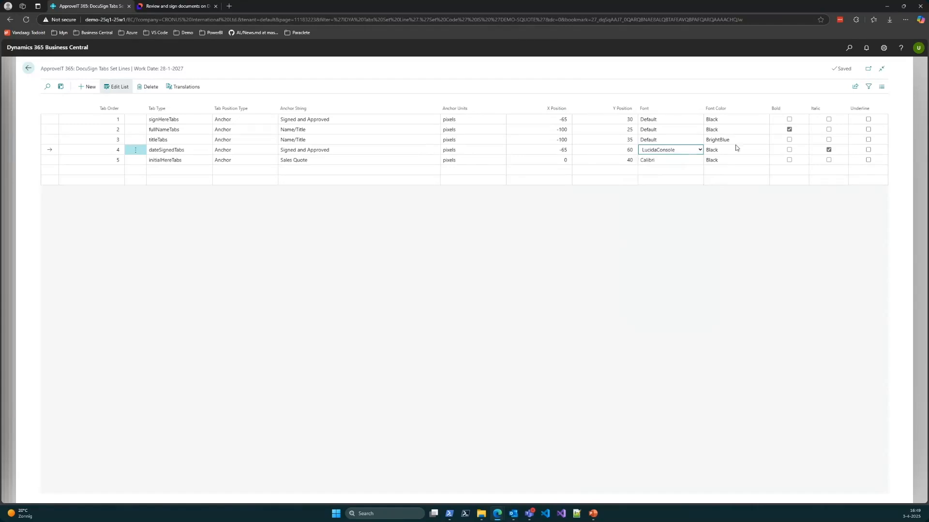
left_click(729, 144)
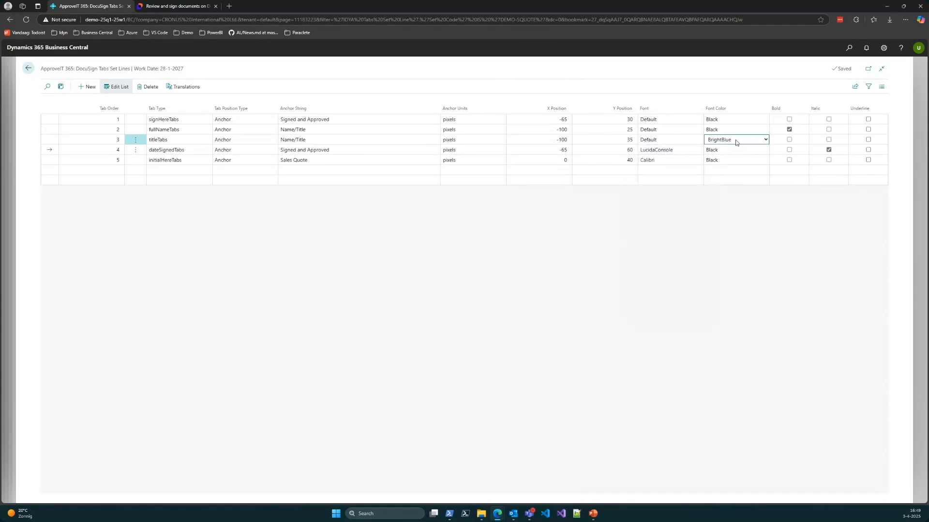
left_click(736, 142)
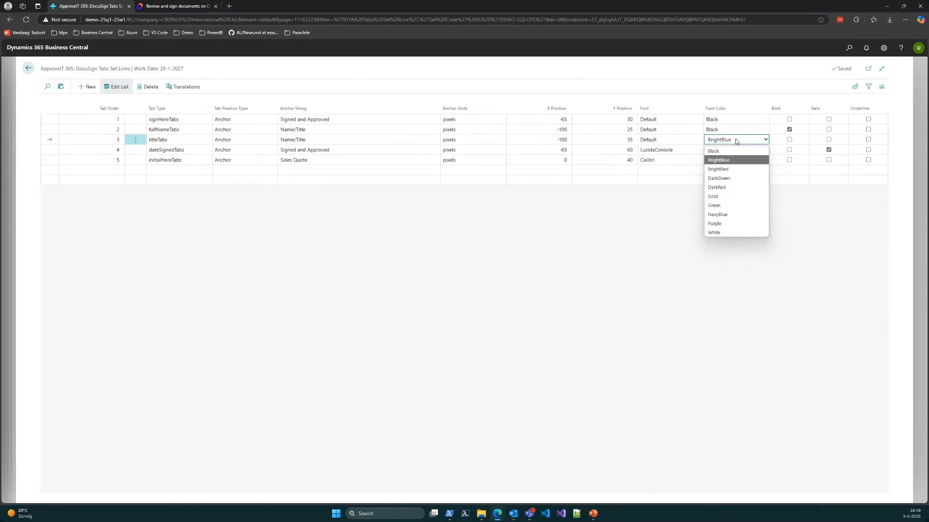
left_click(736, 142)
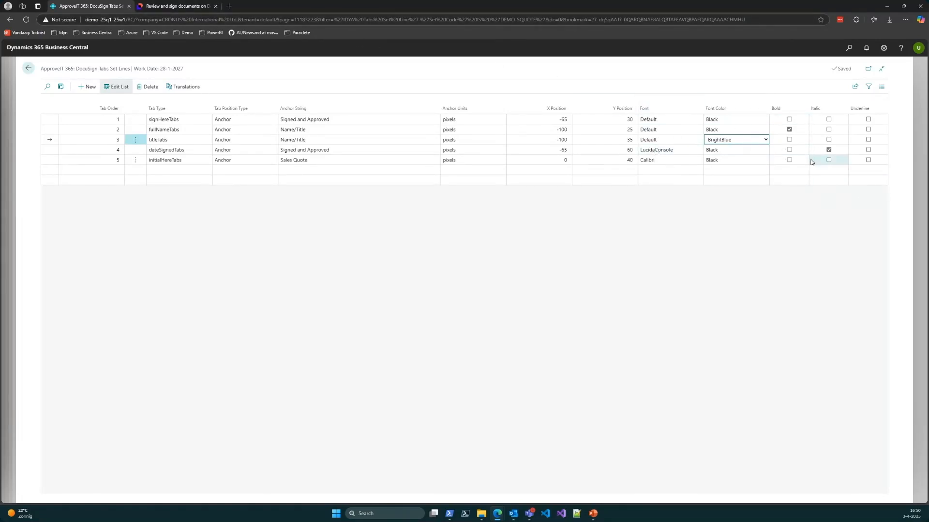
left_click(154, 4)
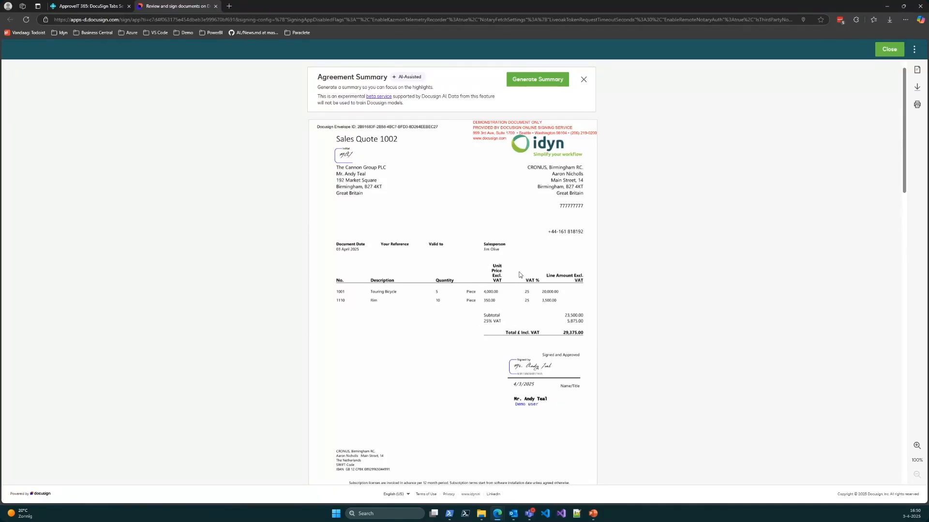
left_click(89, 6)
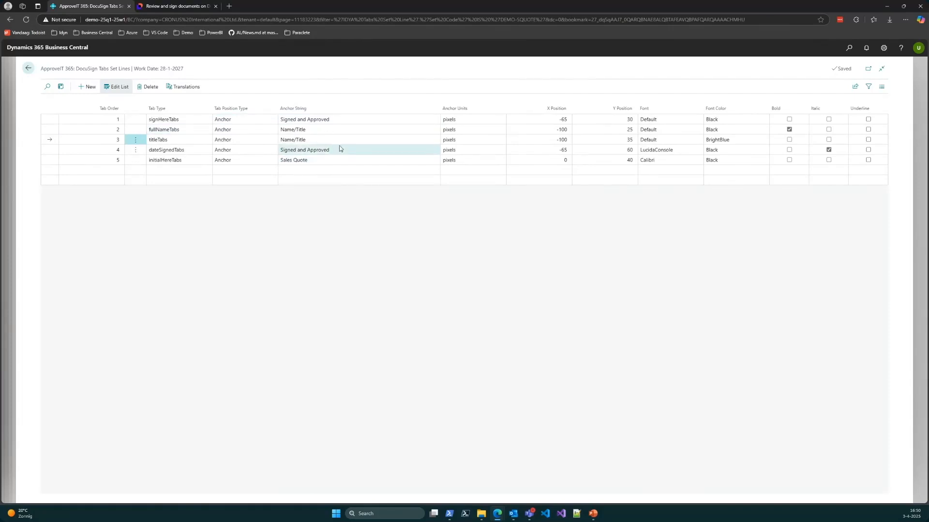
Step: Open the anchor translations for the signHereTabs line's anchor string and close them without adding a translation
left_click(329, 120)
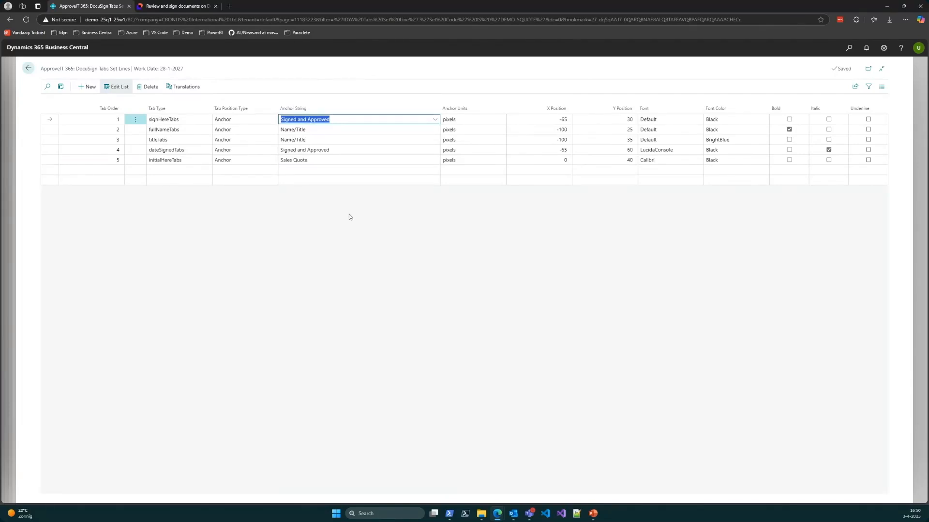
left_click(182, 88)
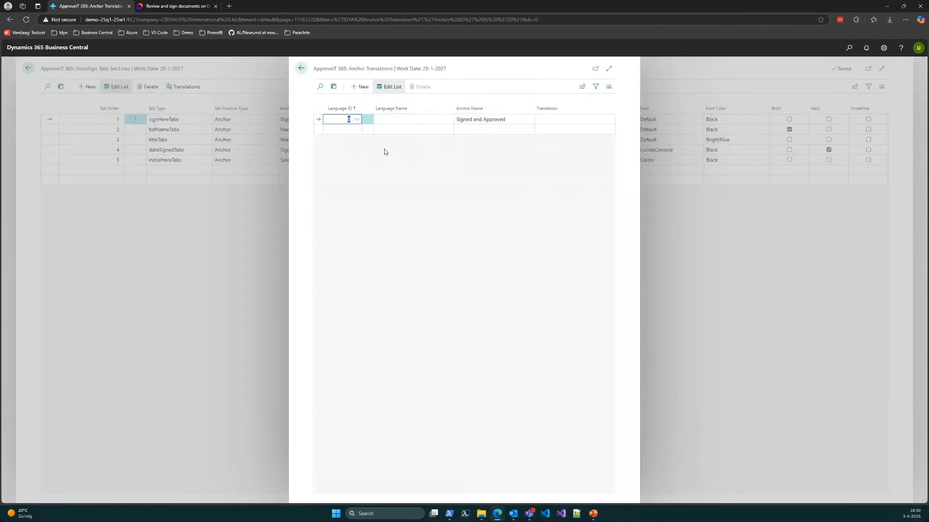
left_click(300, 69)
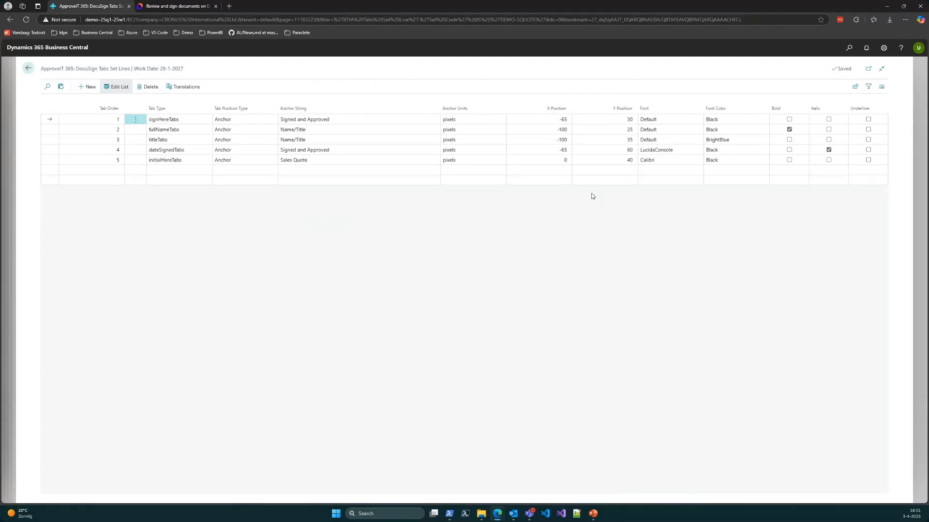
Step: Leave the DocuSign tab sets and review the flow and e-mailing settings on the ApproveIT 365 Setup page
left_click(27, 69)
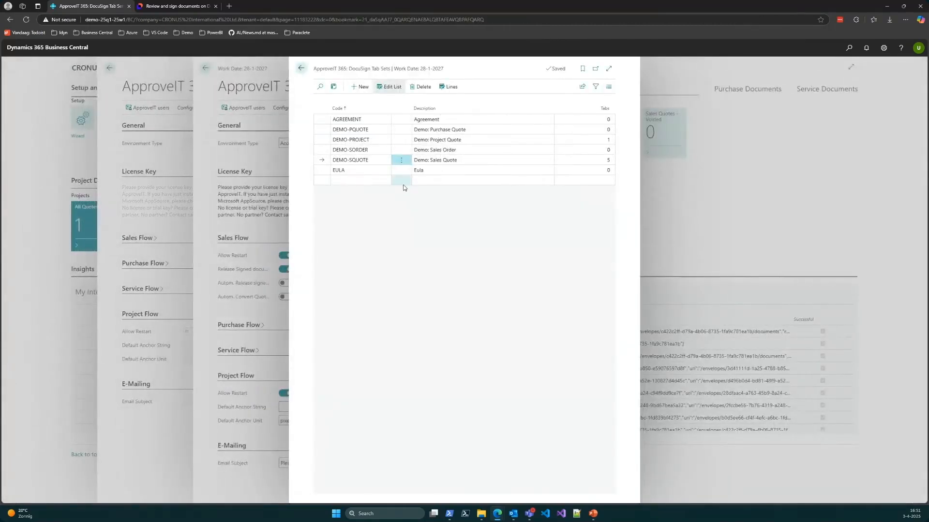
left_click(301, 68)
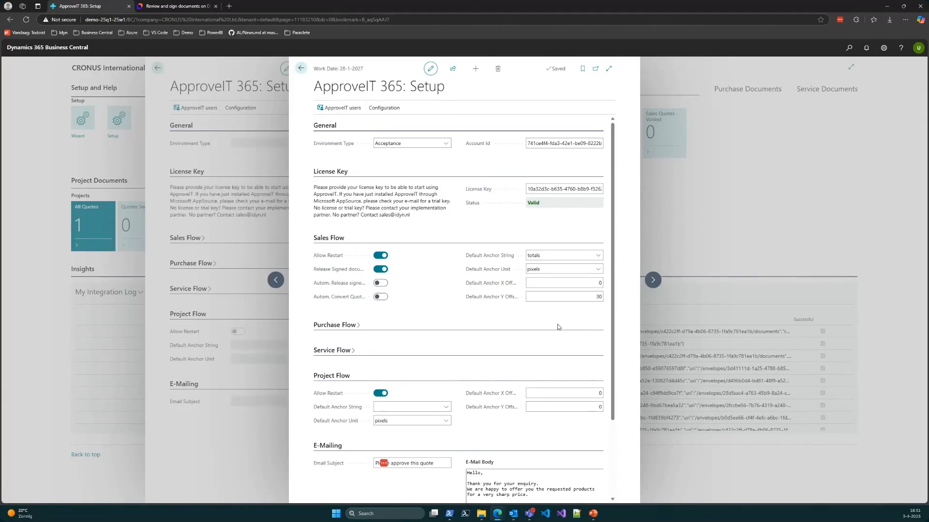
scroll(549, 313, "down", 3)
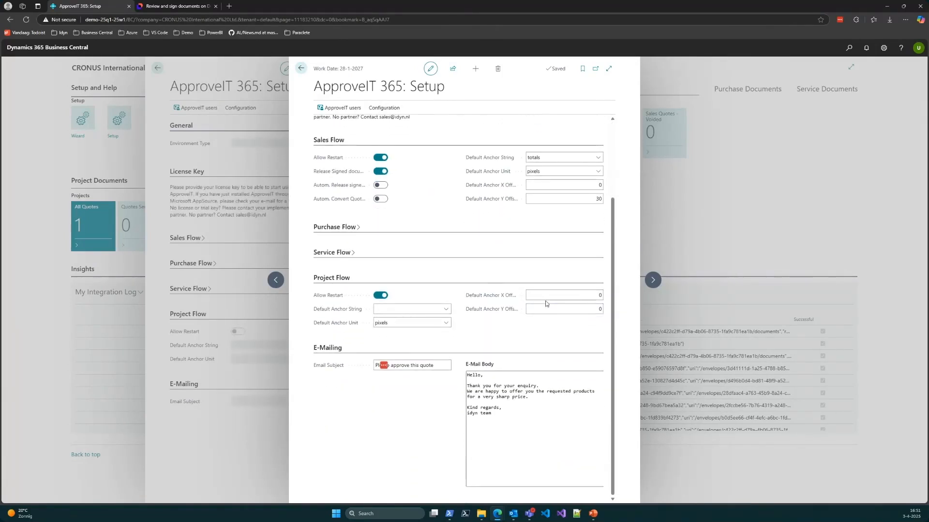
Step: Close the ApproveIT 365 Setup page and open the Sales Quotes list
left_click(301, 69)
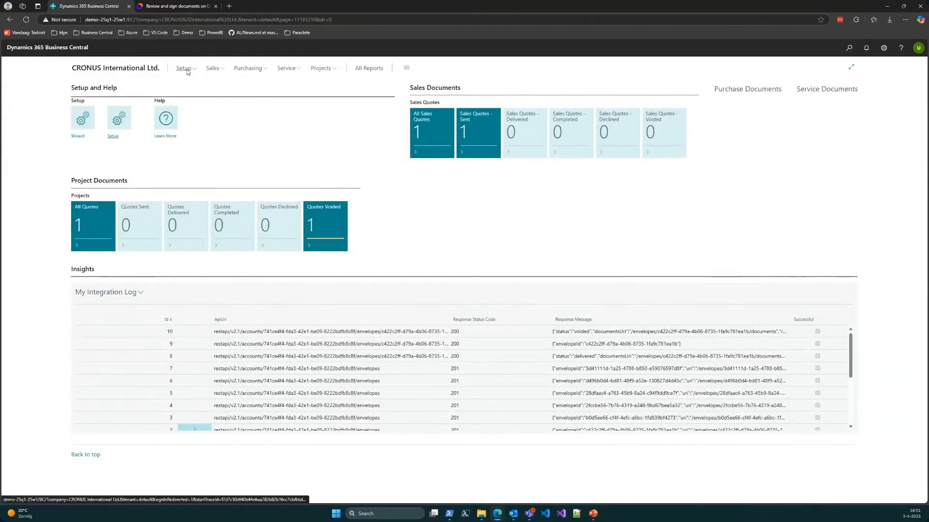
left_click(211, 68)
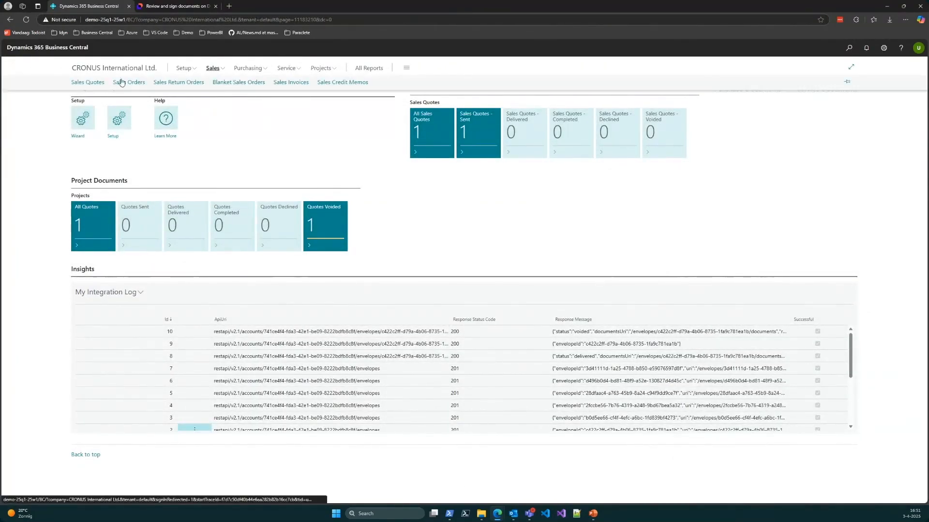
left_click(97, 85)
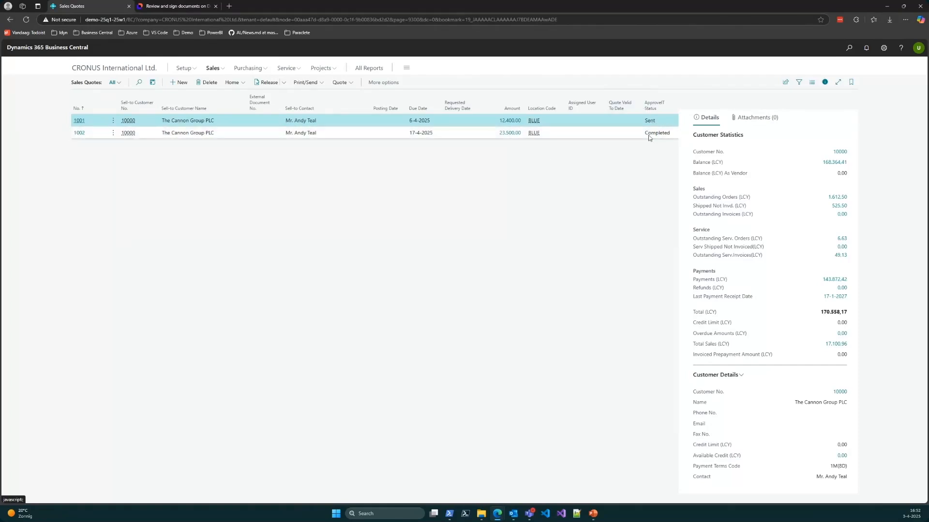
Step: Open the sales quote with ApproveIT status Sent, void its document with the reason "Cancelled", and check the quote's ApproveIT 365 details
left_click(78, 122)
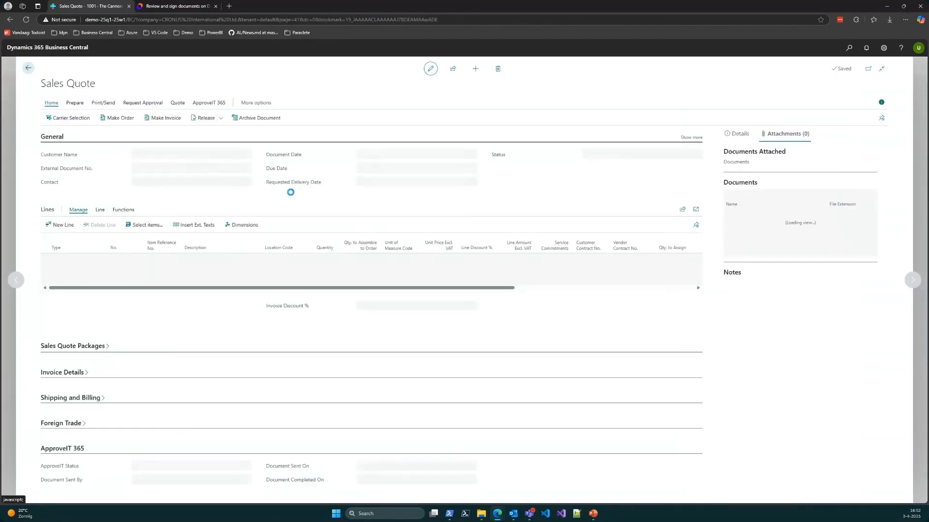
left_click(198, 106)
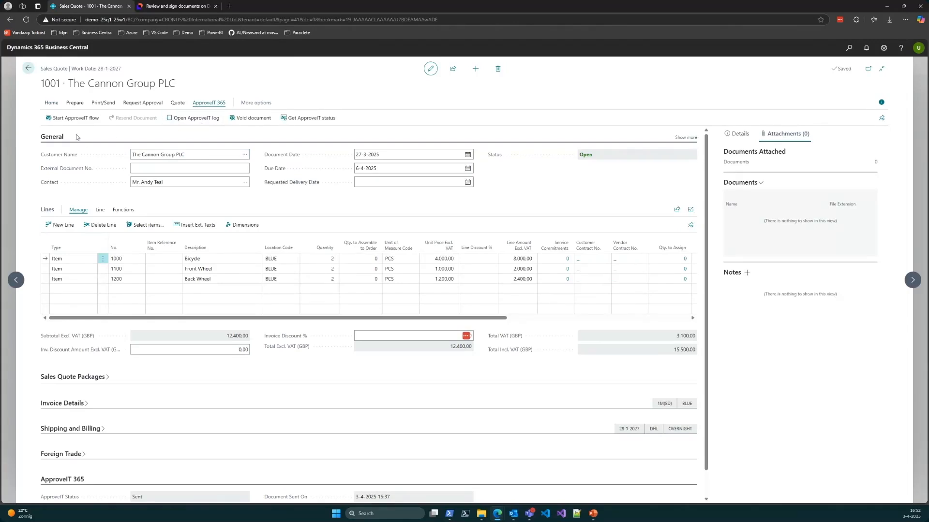
left_click(186, 166)
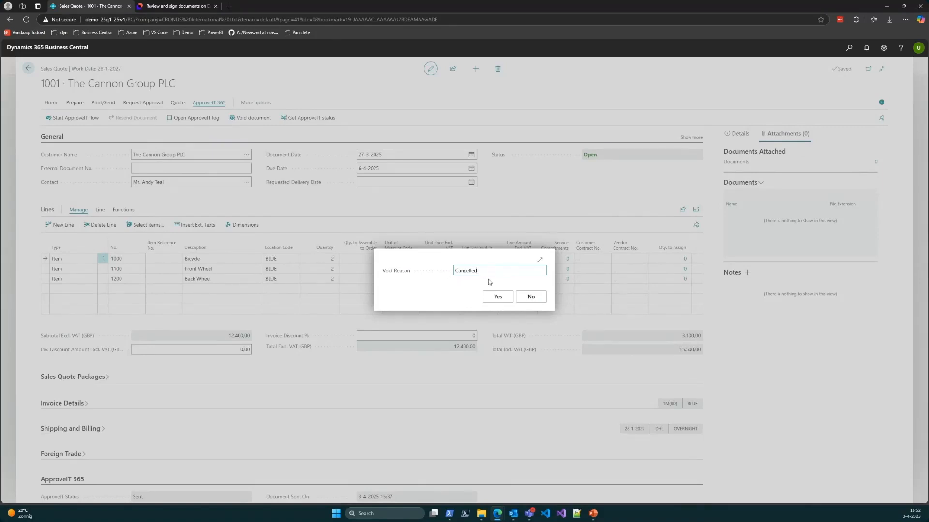
left_click(498, 299)
left_click(497, 299)
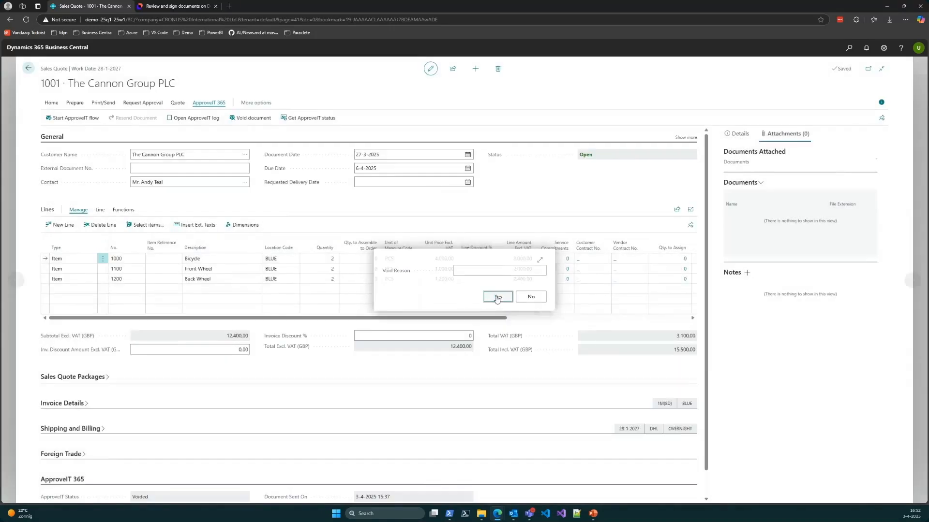
scroll(444, 334, "down", 1)
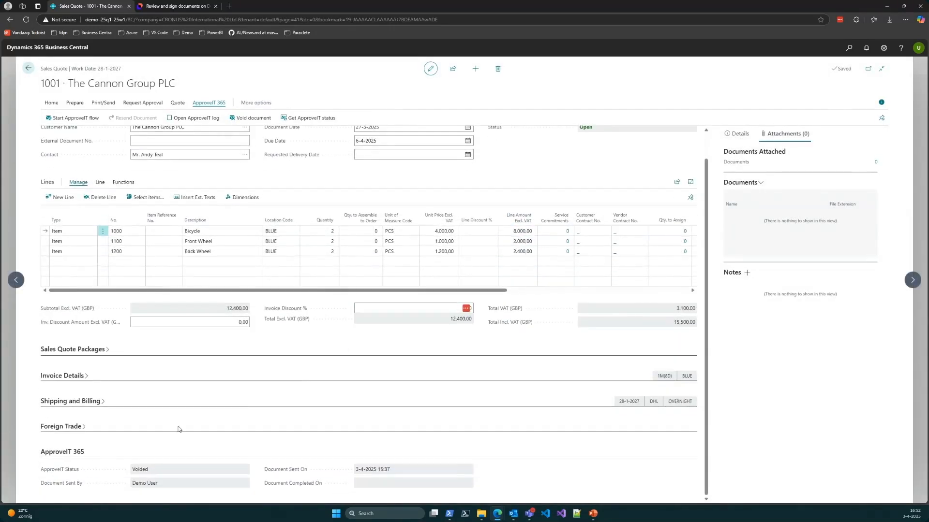
scroll(311, 404, "up", 1)
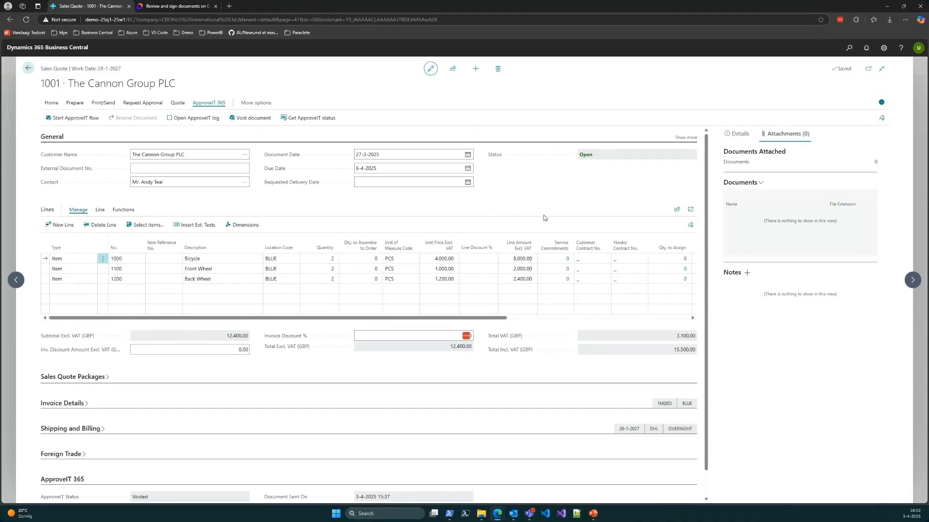
scroll(494, 214, "down", 1)
scroll(488, 215, "up", 1)
Step: Start the ApproveIT flow for the voided quote and add a second recipient, entering the recipient's e-mail address and full name
left_click(70, 121)
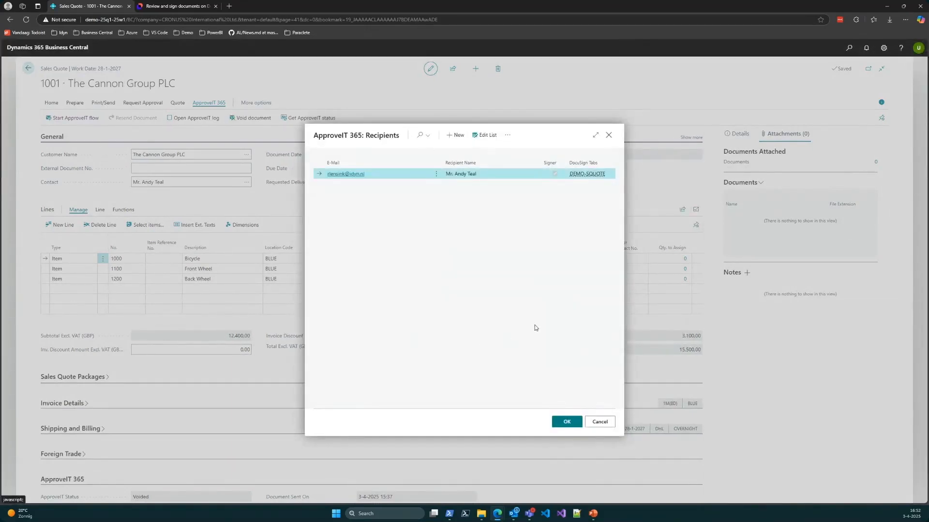
left_click(485, 135)
left_click(355, 184)
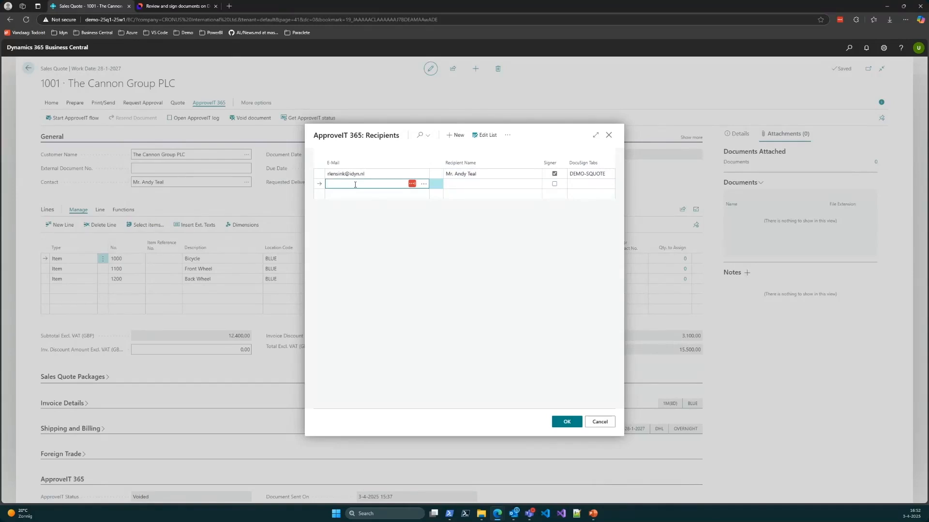
key("Tab")
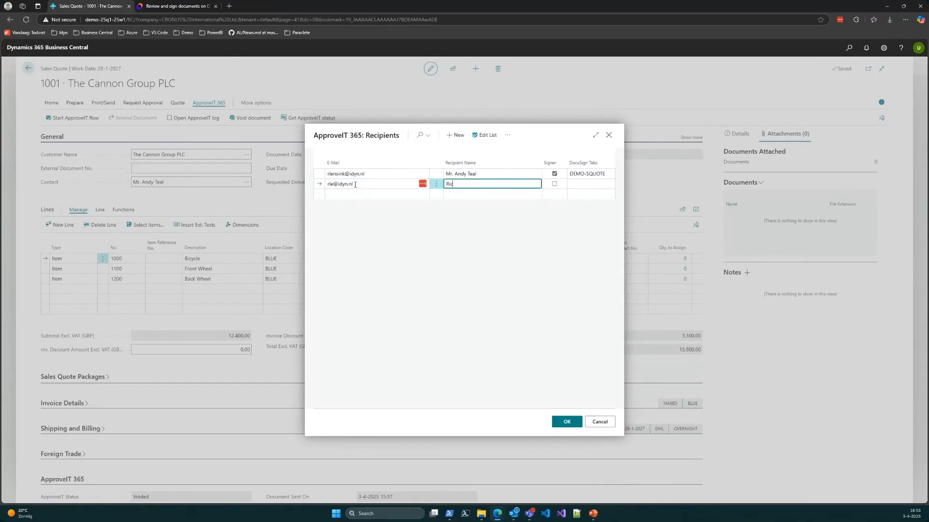
key("Tab")
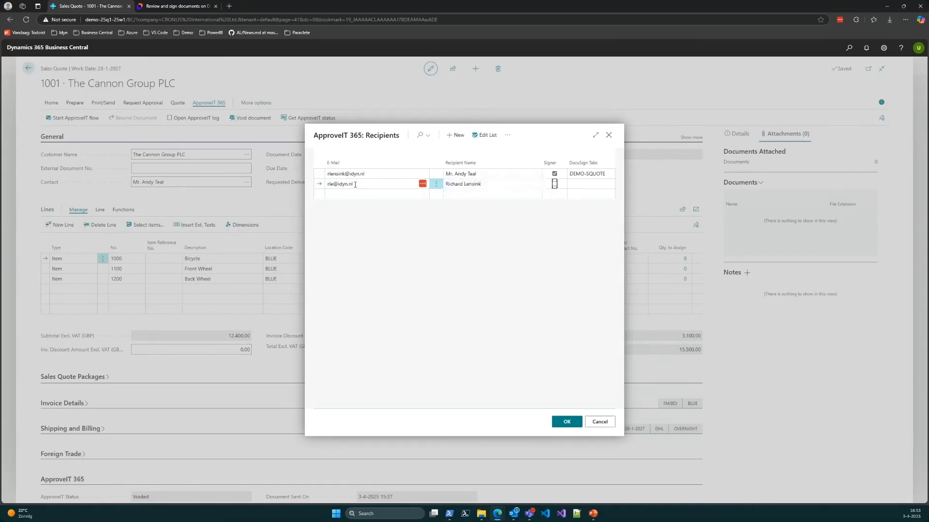
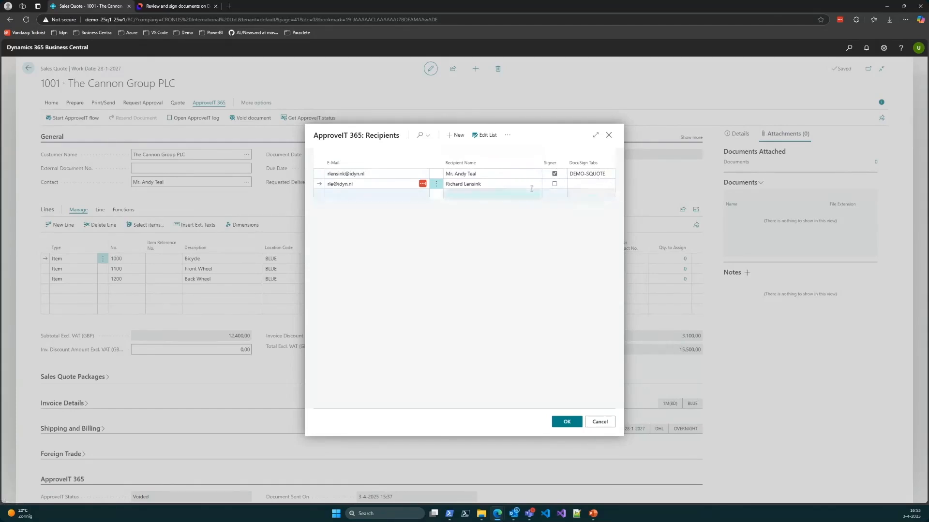
Step: Mark the second recipient as a signer to view the available DocuSign tabs, and clear the signer mark again
left_click(554, 185)
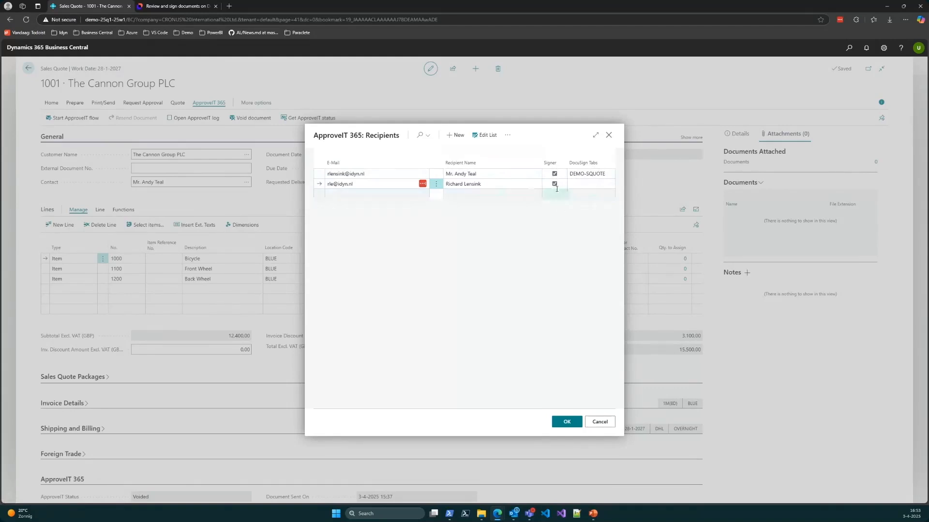
left_click(583, 185)
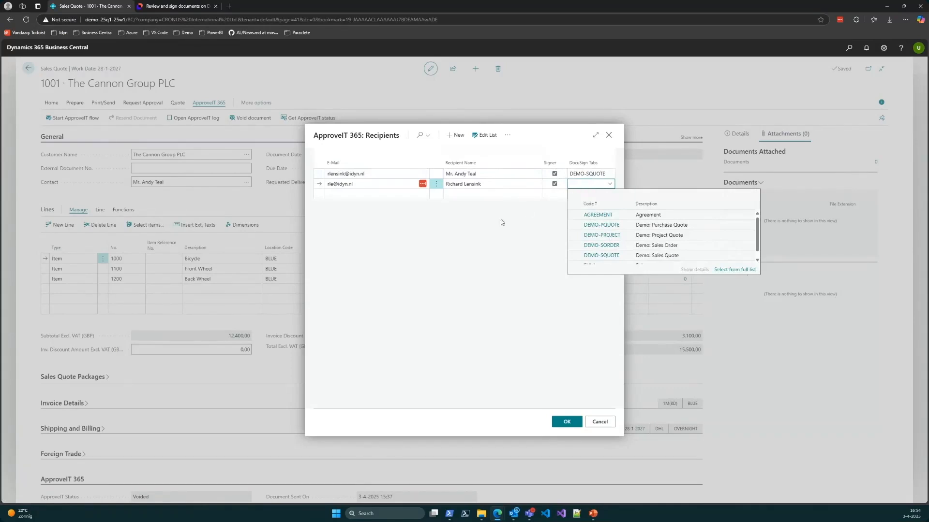
left_click(464, 253)
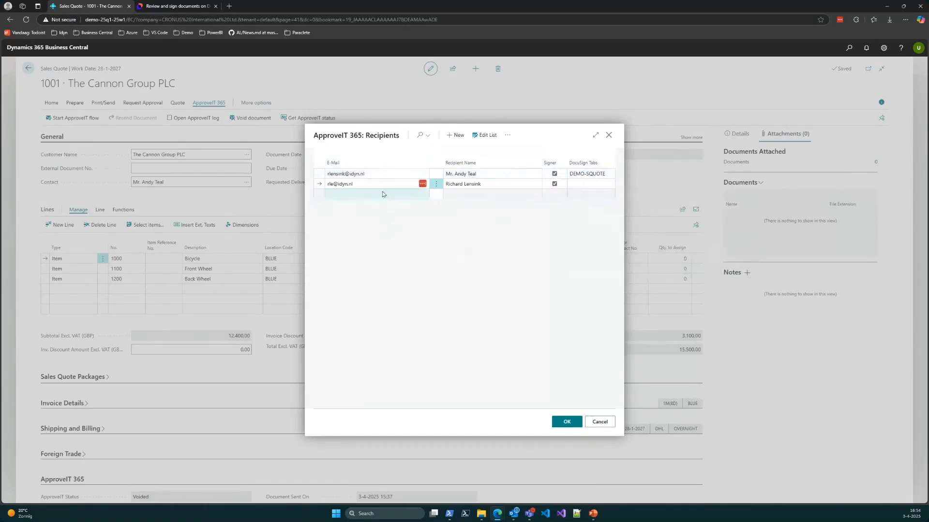
left_click(376, 173)
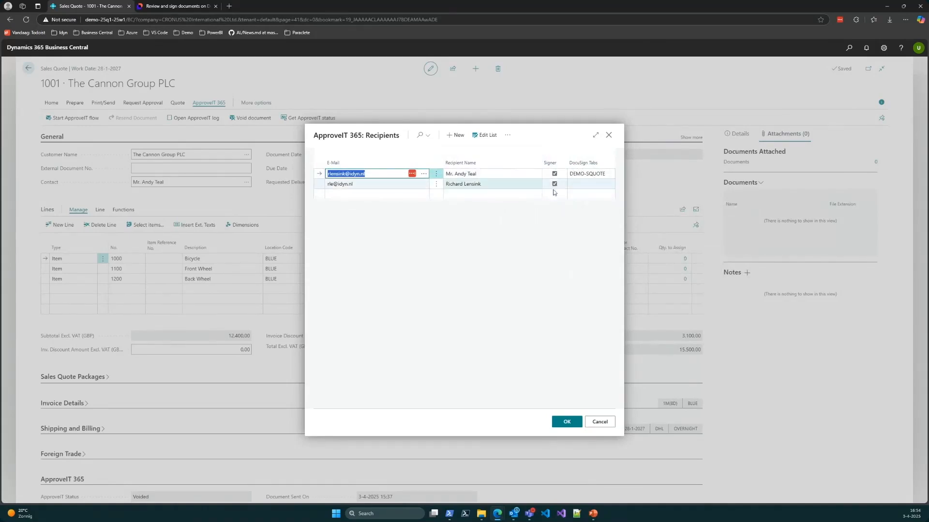
left_click(368, 187)
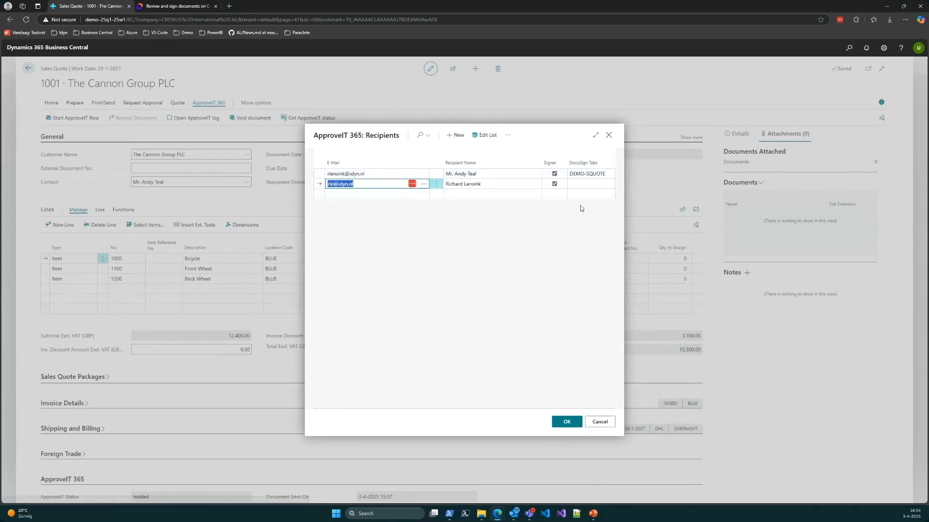
left_click(554, 184)
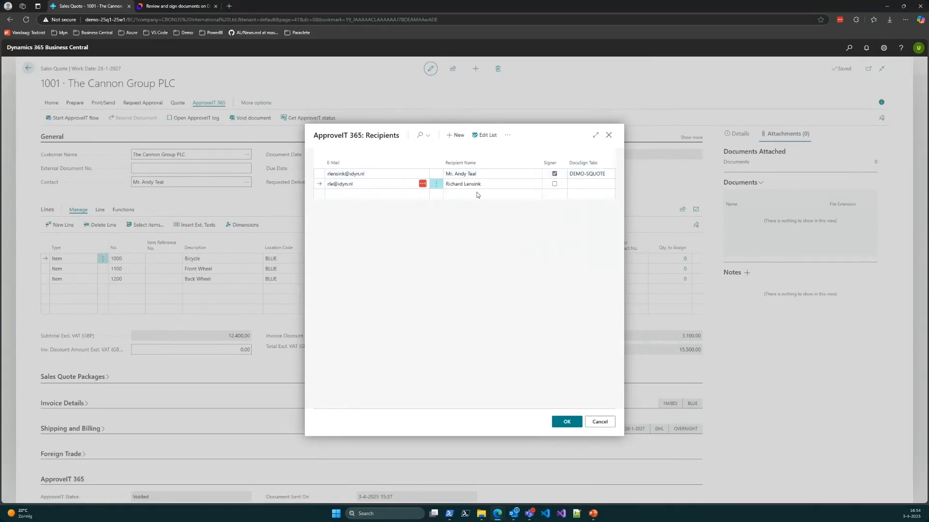
Step: Confirm the recipients, keep the proposed e-mail subject and message, and send the quote to DocuSign without attachments
left_click(567, 422)
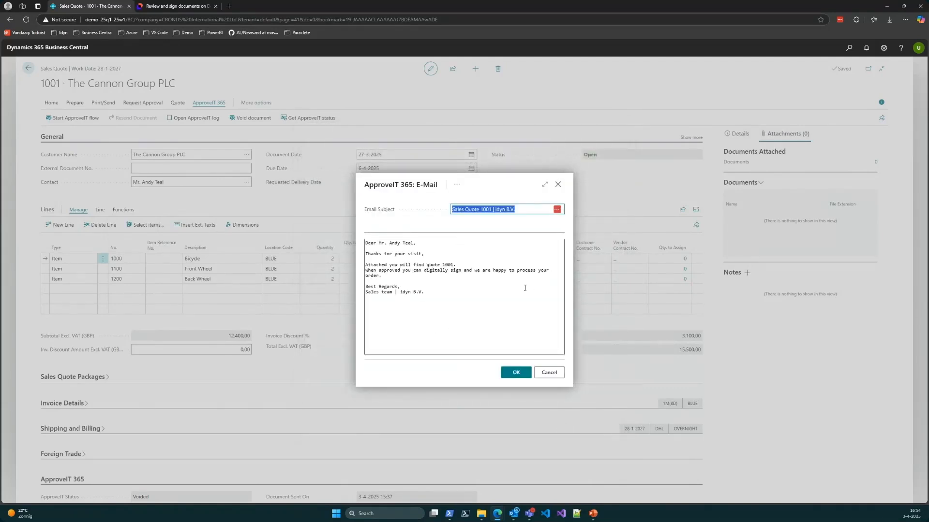
left_click(482, 209)
double_click(485, 210)
left_click(469, 264)
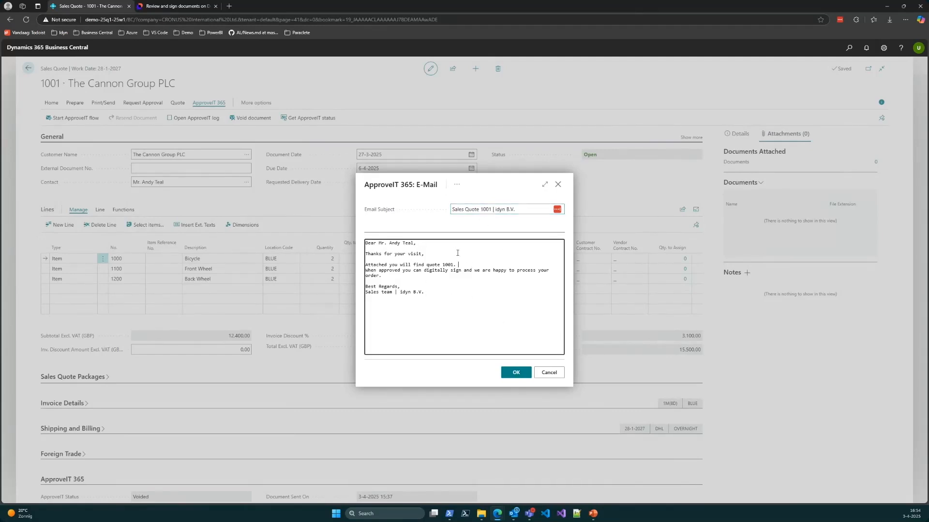
left_click(515, 374)
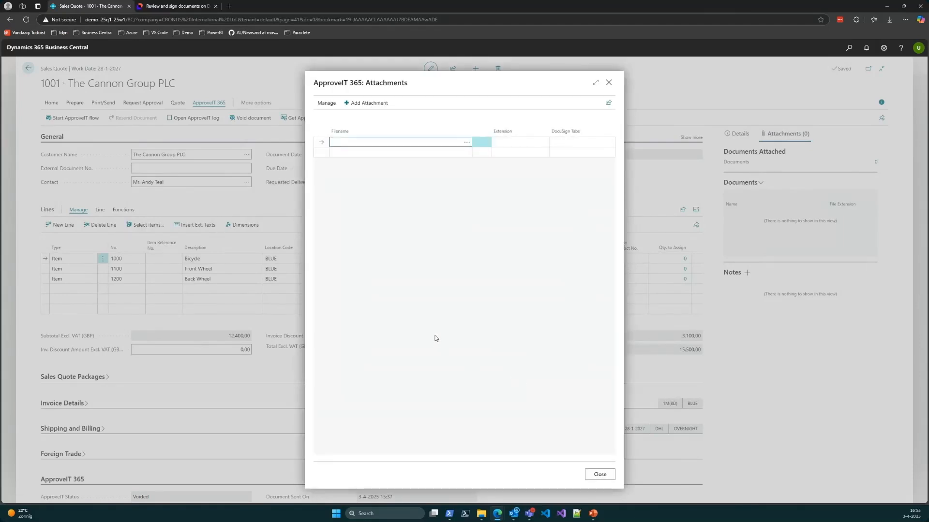
left_click(599, 475)
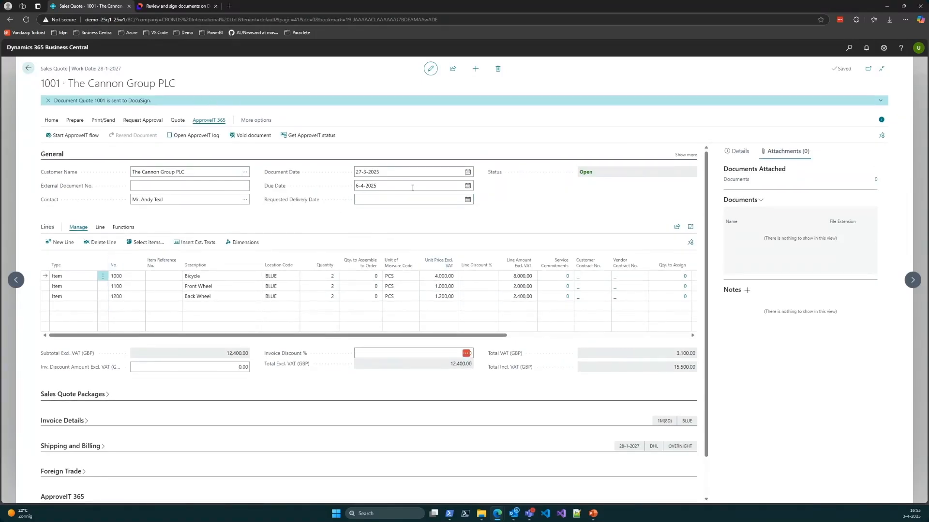
scroll(315, 209, "down", 1)
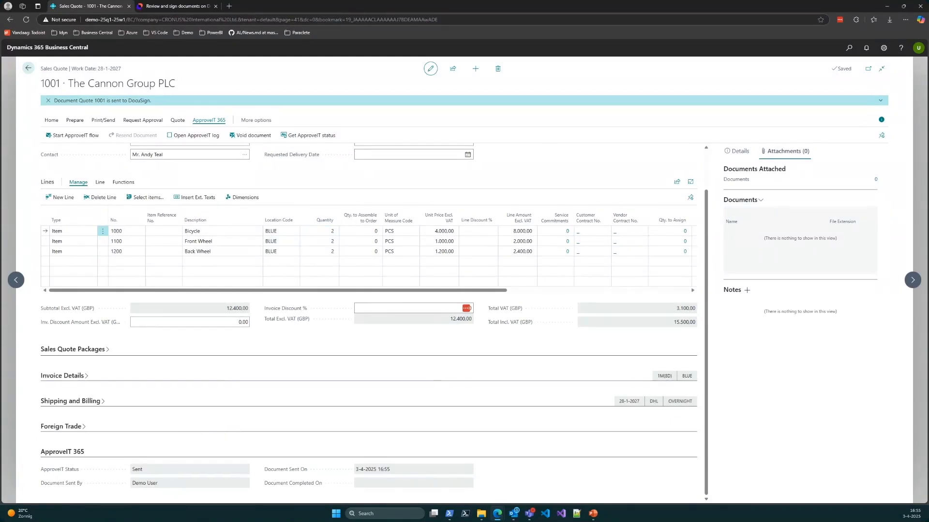
Step: Switch to Outlook and open the document from the DocuSign e-mail for the copy recipient, closing the older DocuSign page
key("alt+Tab")
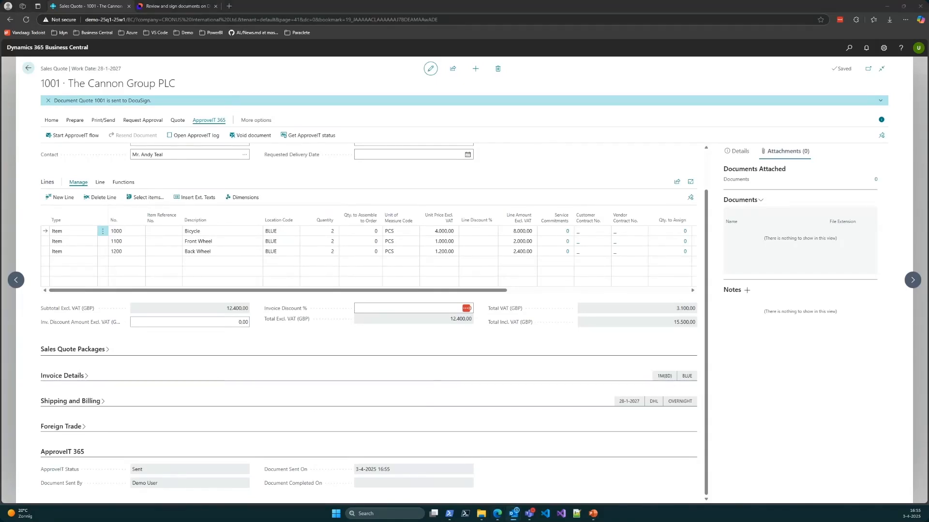
key("Return")
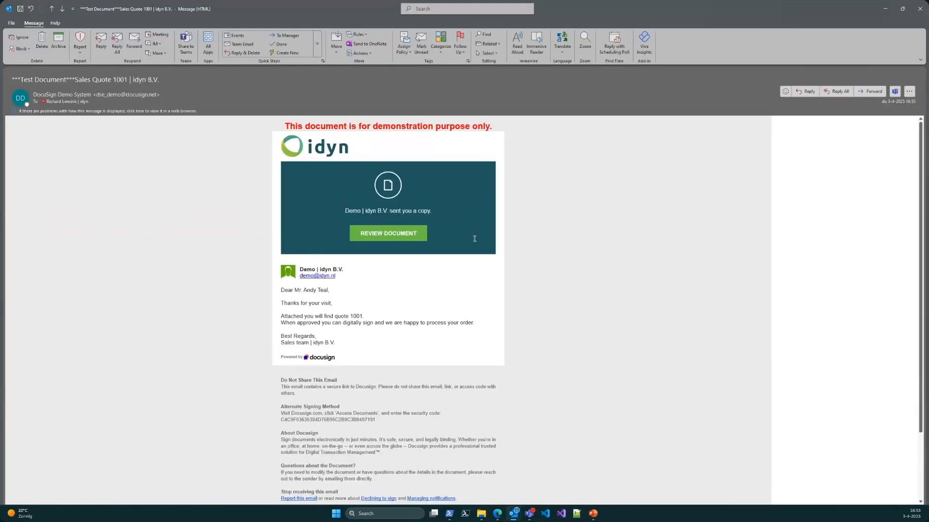
left_click(385, 234)
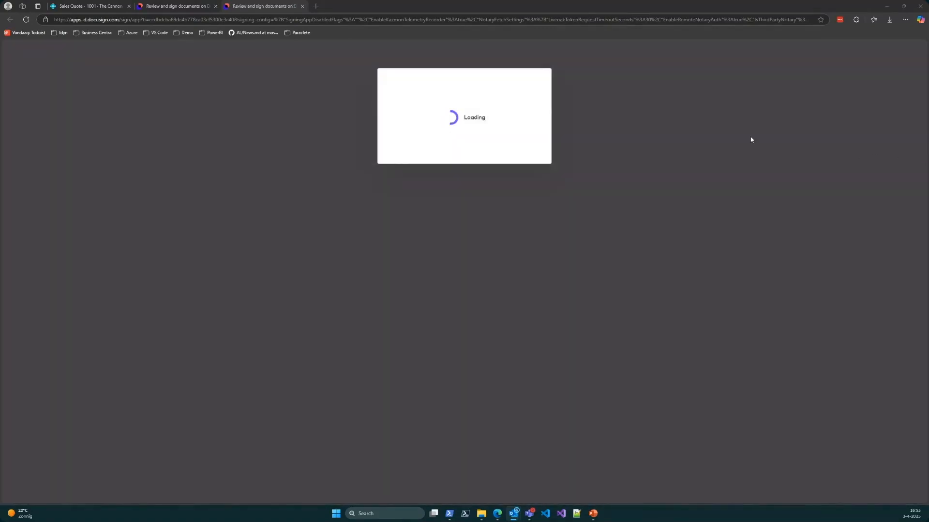
left_click(215, 7)
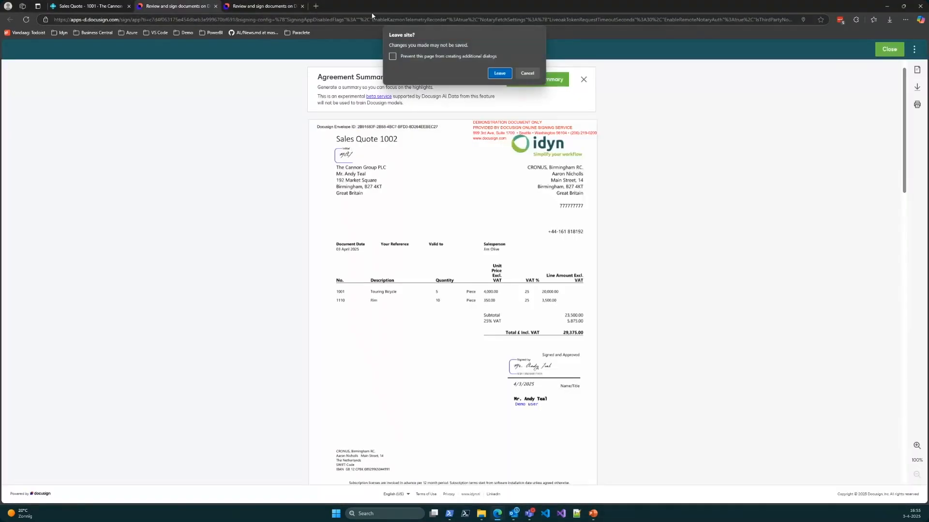
left_click(500, 73)
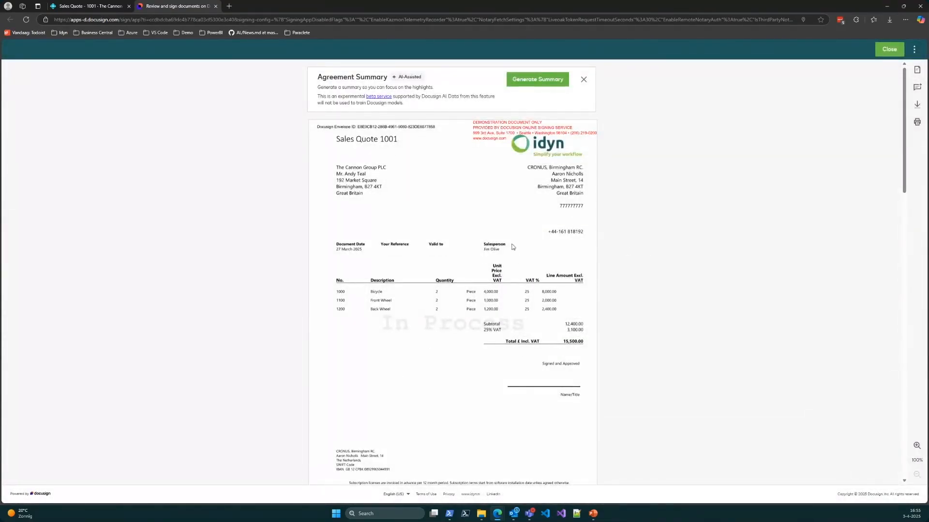
Step: Look through the pages of the copy recipient's sales quote 1001 and close the DocuSign page
scroll(513, 247, "down", 3)
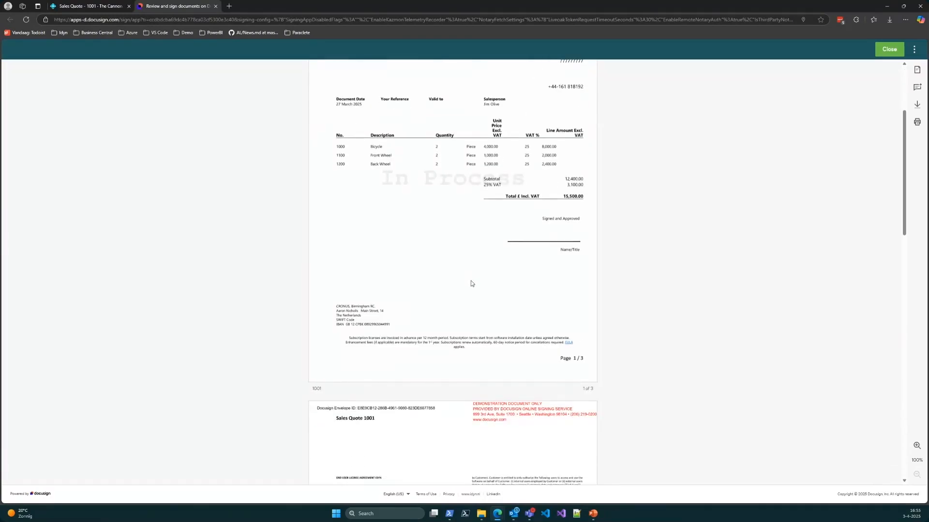
scroll(471, 281, "up", 3)
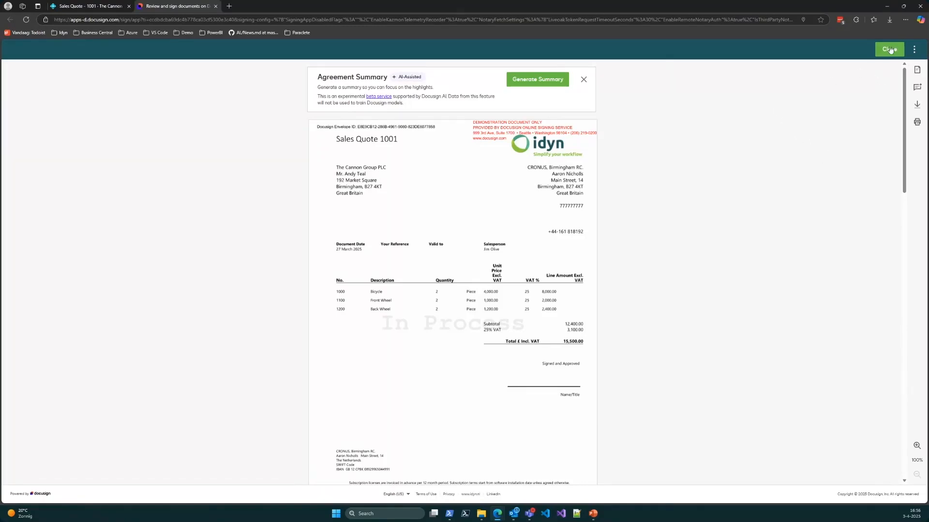
scroll(512, 198, "down", 3)
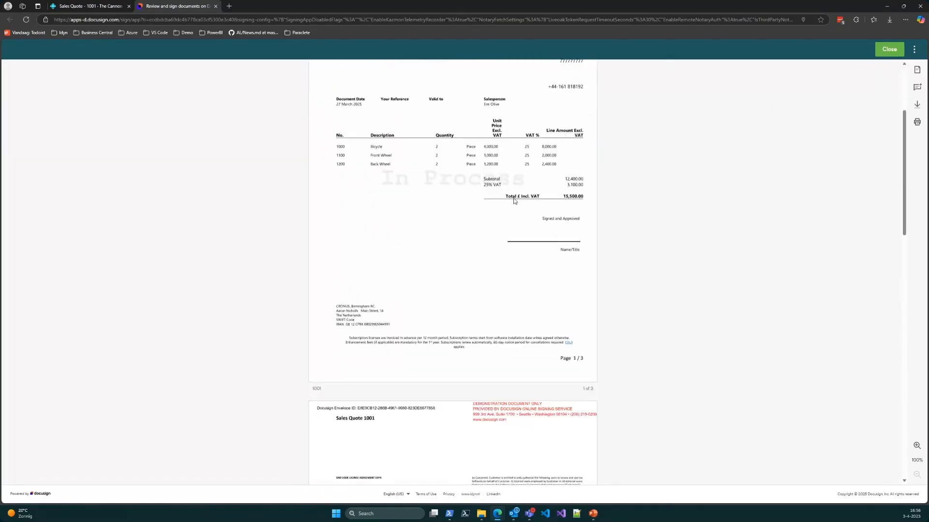
scroll(513, 201, "down", 10)
scroll(514, 233, "up", 12)
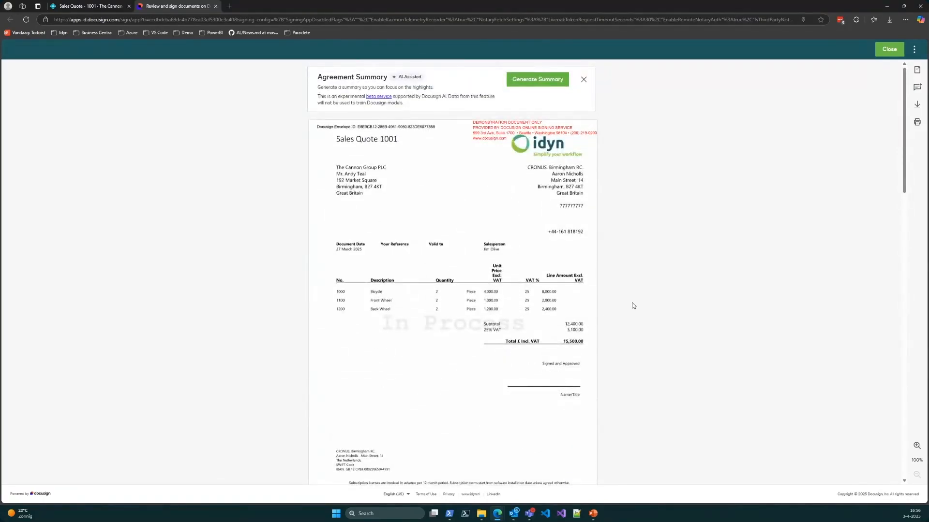
left_click(216, 6)
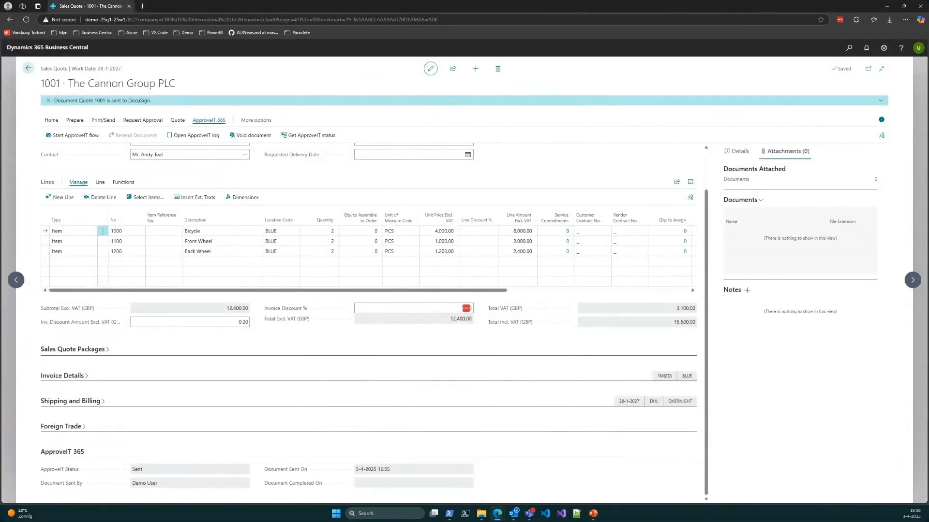
Step: Switch to the signer's DocuSign e-mail in Outlook and open the document for review and signing
key("alt+Tab")
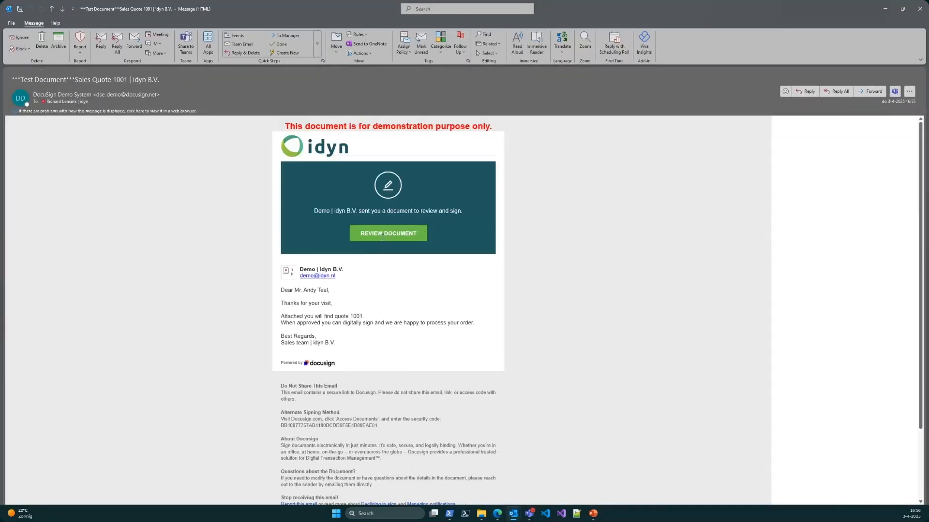
left_click(383, 235)
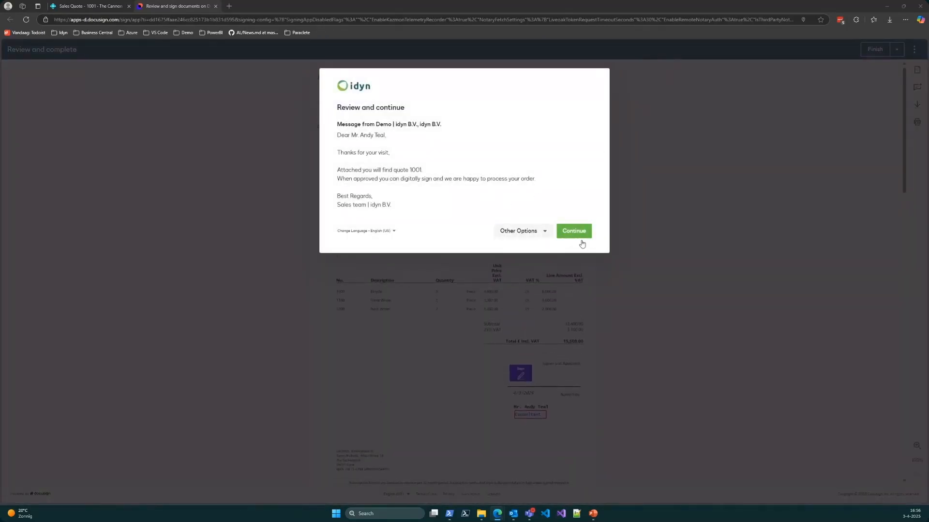
left_click(577, 236)
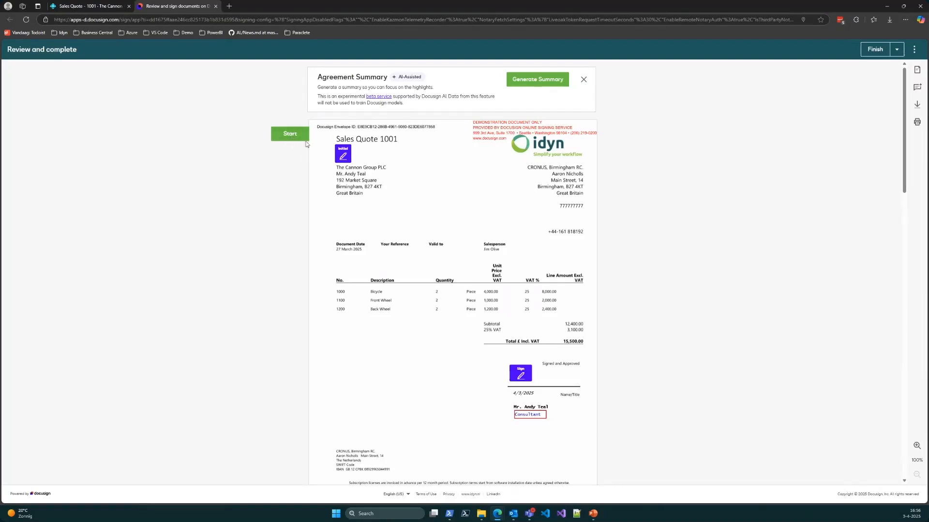
Step: Initial and sign the first page of the quote with the saved personal signature and initials
left_click(292, 140)
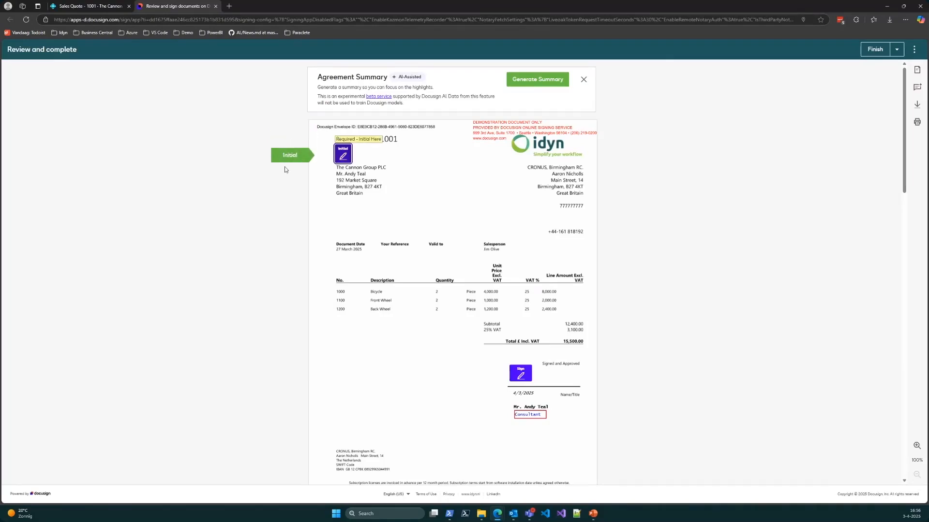
left_click(345, 156)
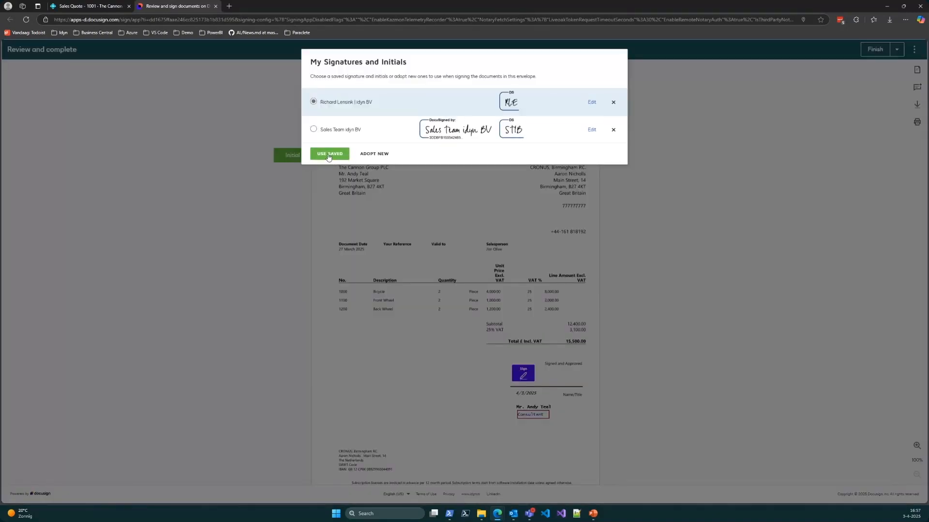
left_click(326, 158)
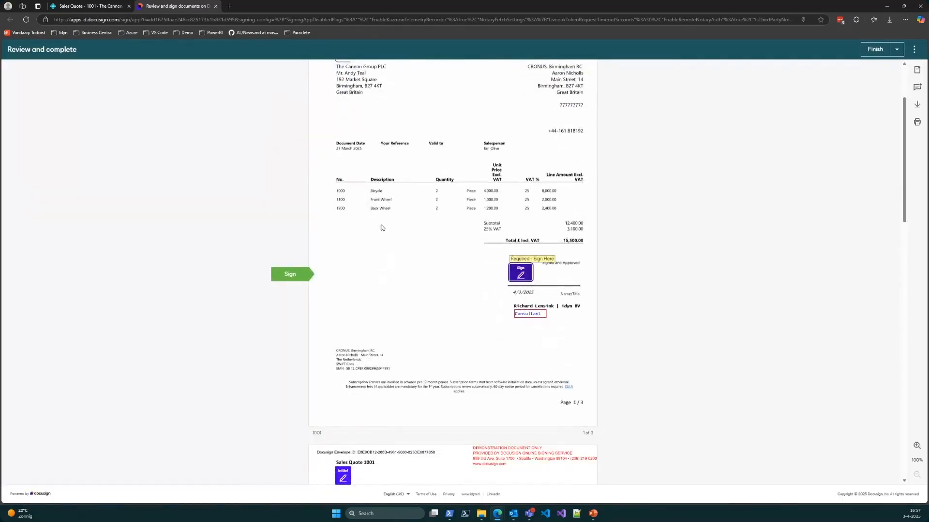
left_click(518, 275)
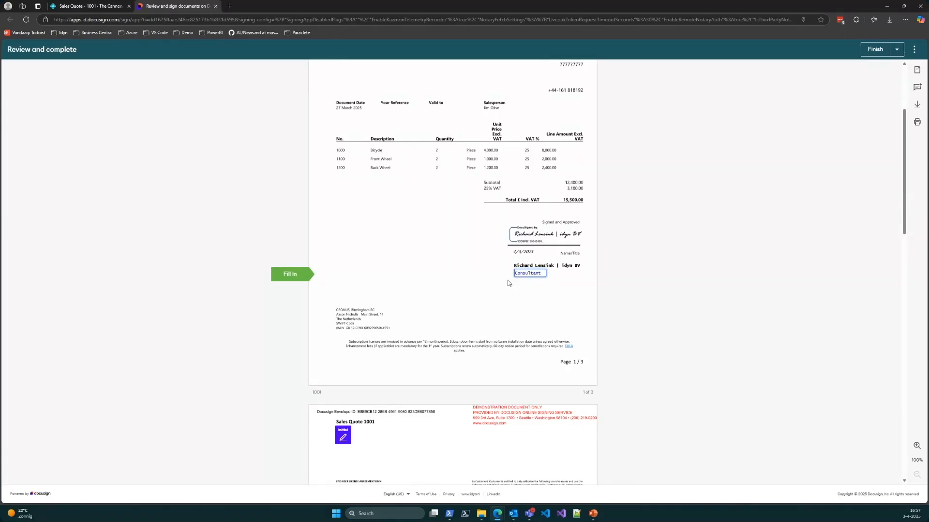
Step: Replace the job title below the signature with "Solution Developer" and continue to the next required field
double_click(534, 274)
type("Solution Developer")
left_click(285, 283)
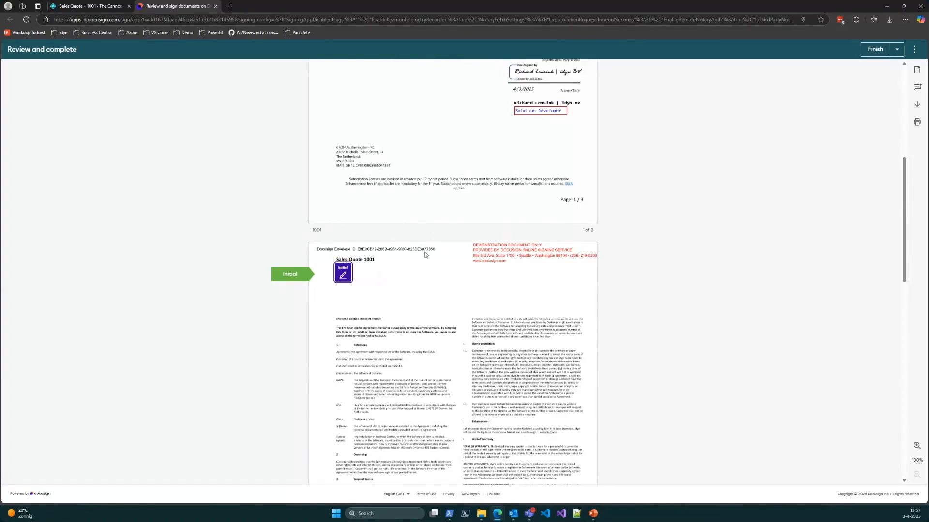
Step: Place the initials on pages 2 and 3 of the quote
scroll(402, 266, "up", 2)
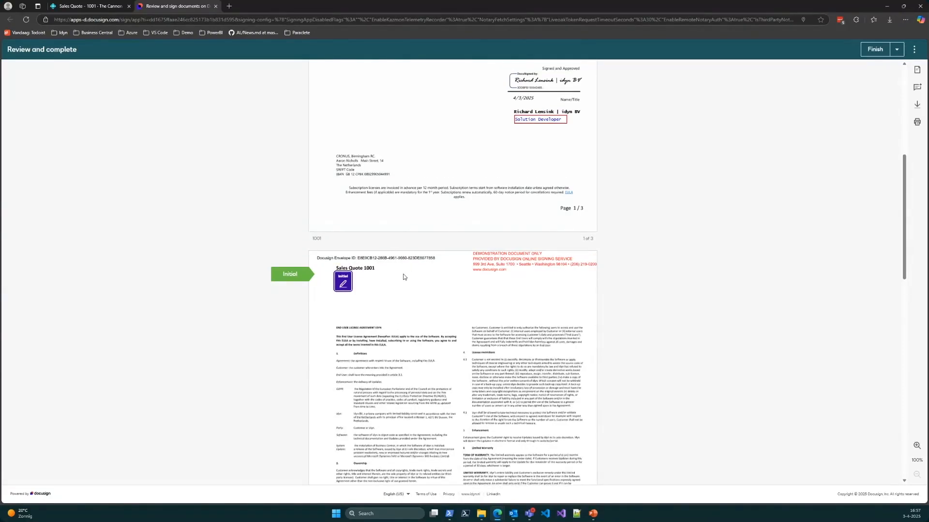
scroll(378, 222, "down", 3)
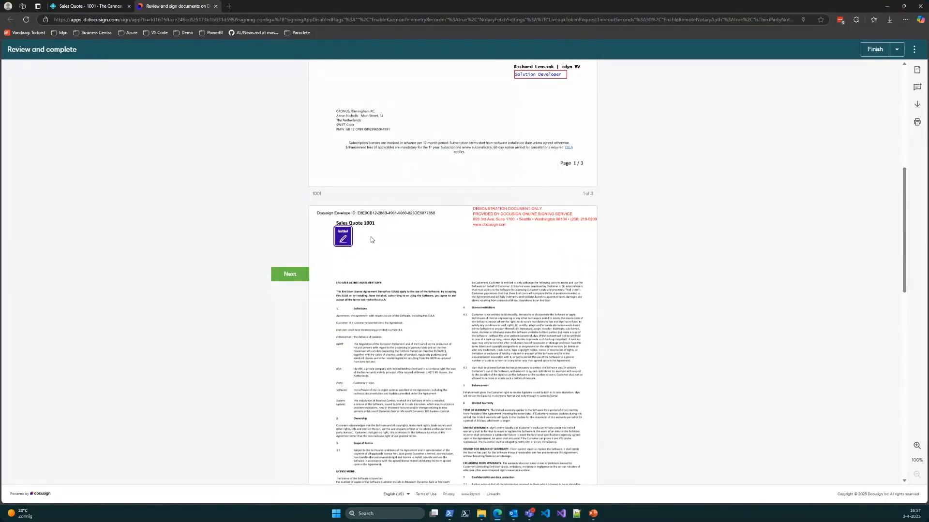
scroll(367, 256, "up", 1)
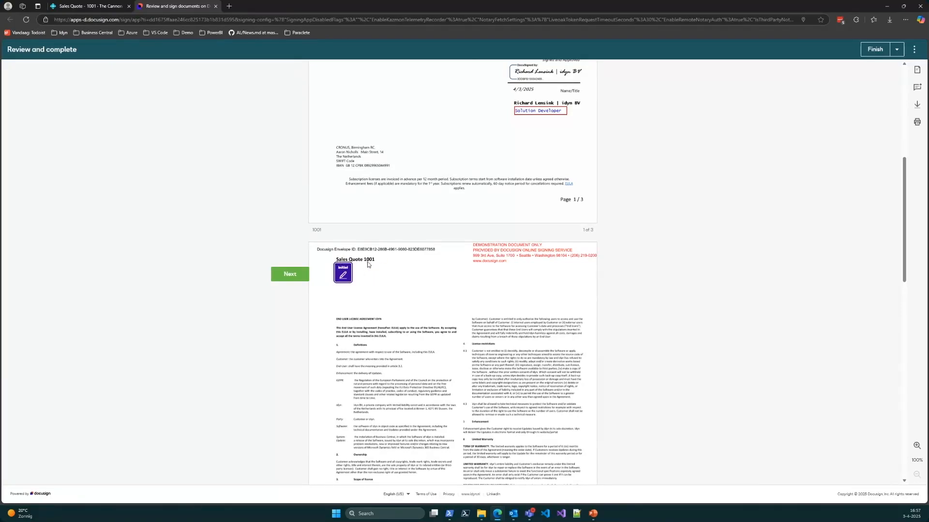
left_click(343, 274)
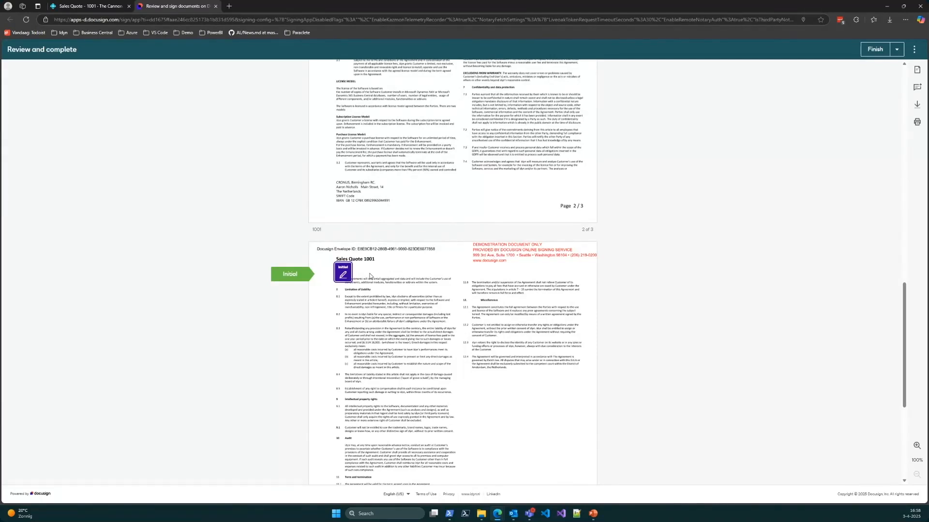
left_click(342, 276)
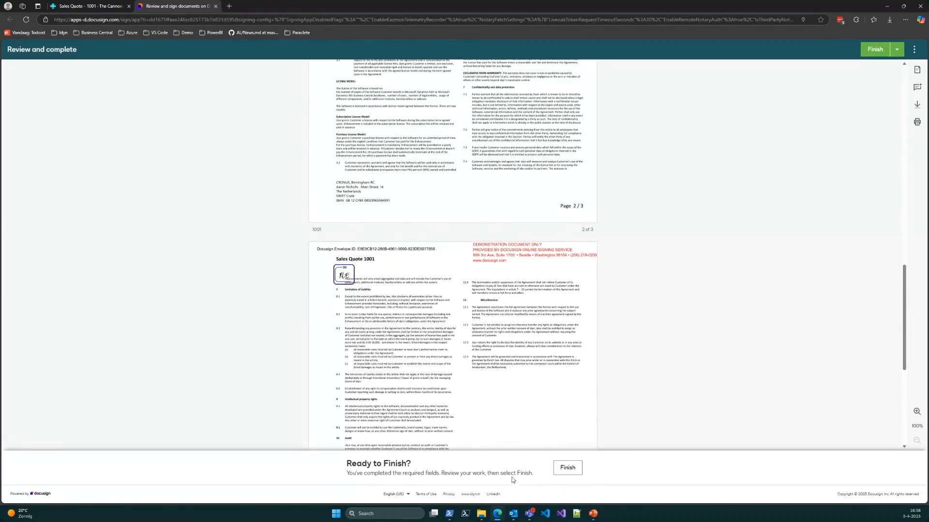
Step: Finish signing the quote, decline logging in to DocuSign, and close the signing page to return to the sales quote
left_click(574, 469)
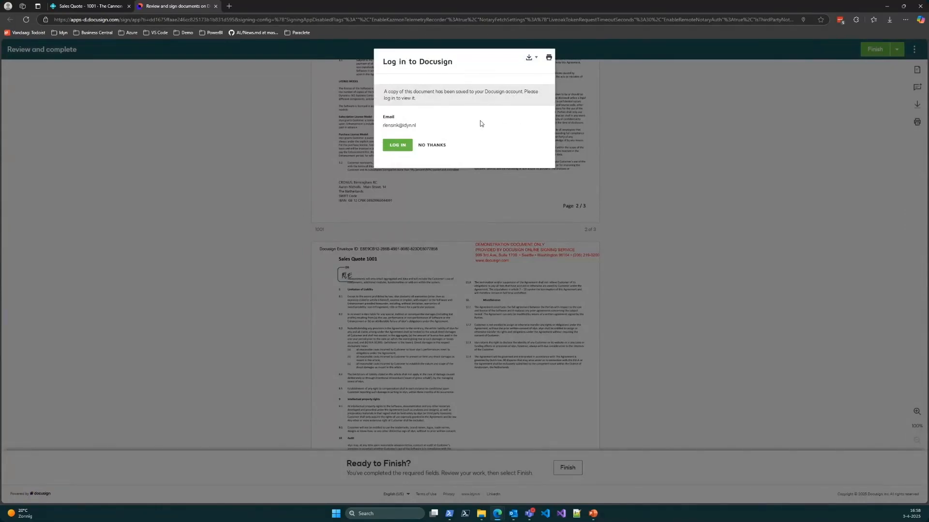
left_click(429, 147)
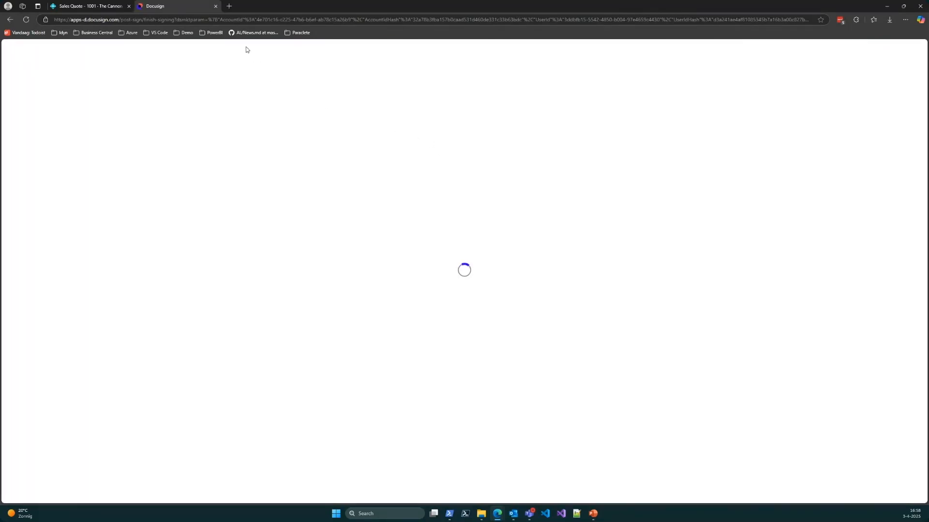
left_click(216, 6)
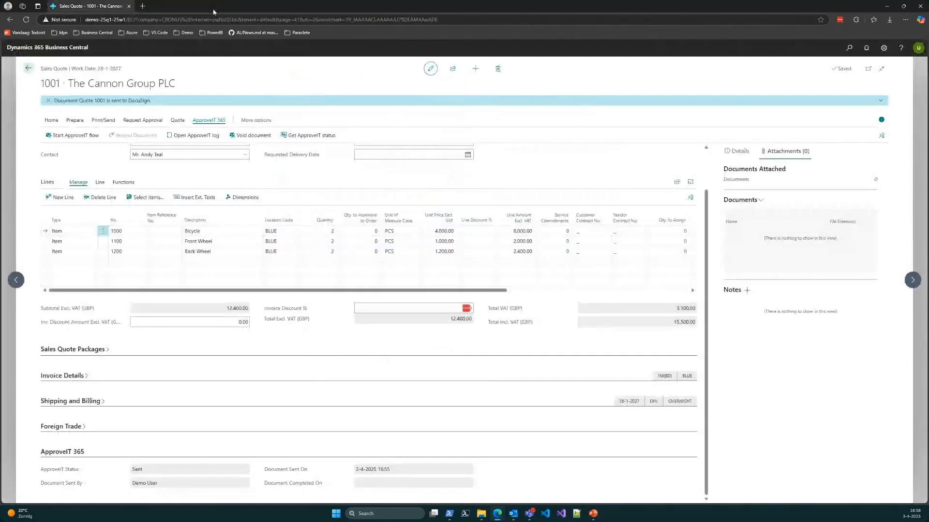
Step: Dismiss the sent notification on the sales quote, retrieve its ApproveIT status, and check the ApproveIT 365 details
left_click(48, 101)
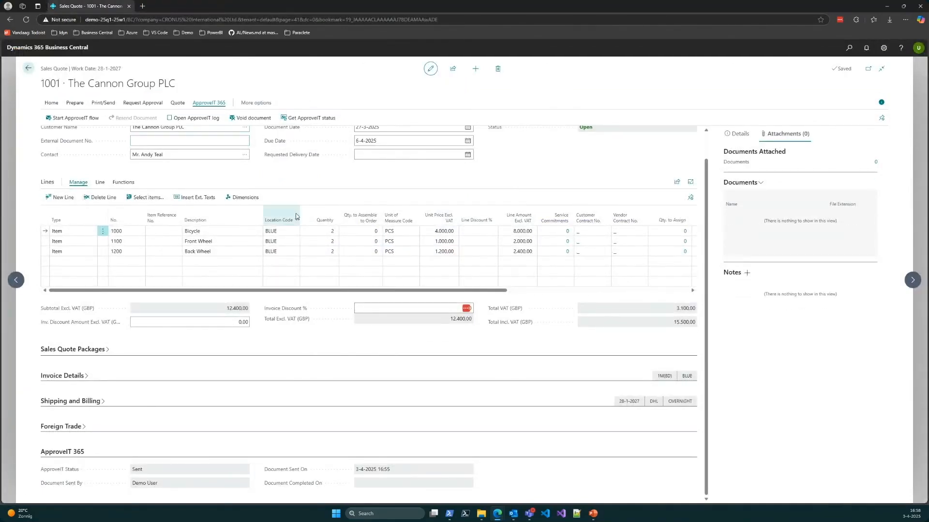
scroll(285, 215, "up", 1)
scroll(257, 243, "down", 1)
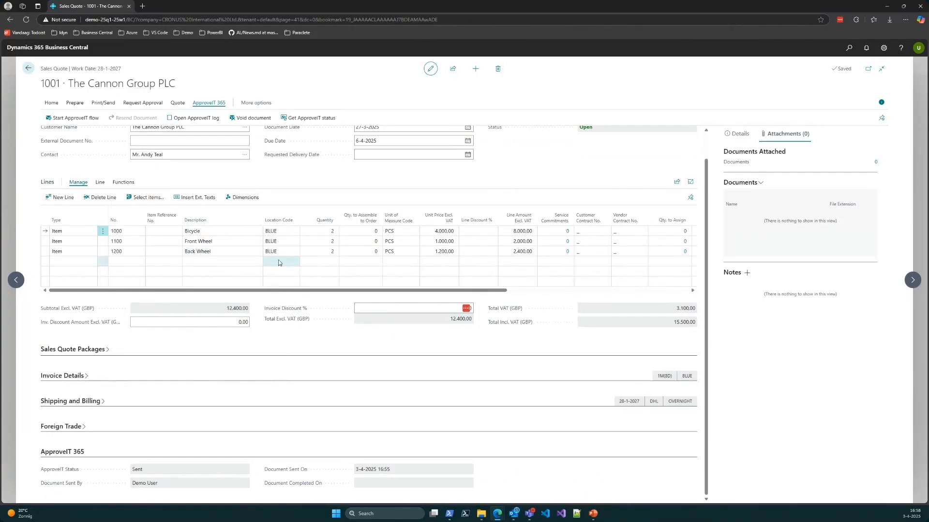
scroll(281, 261, "up", 1)
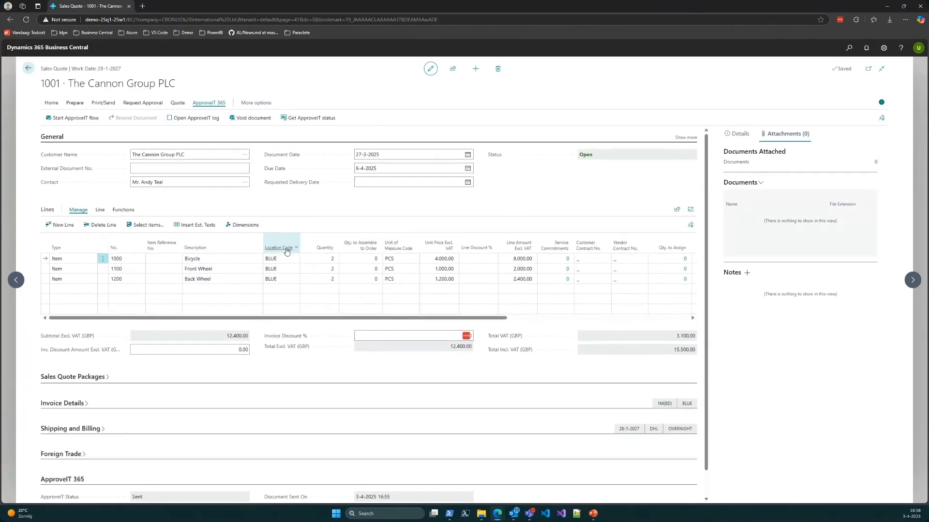
left_click(303, 119)
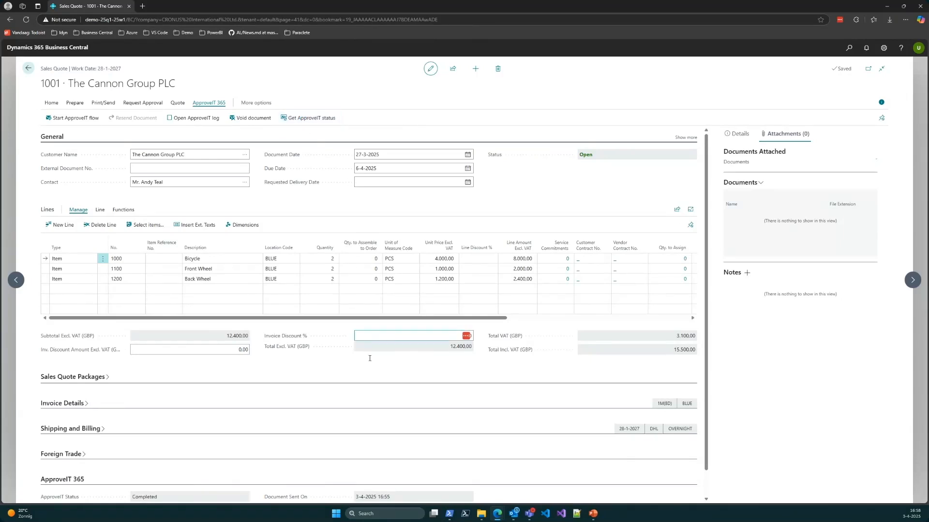
scroll(193, 454, "down", 1)
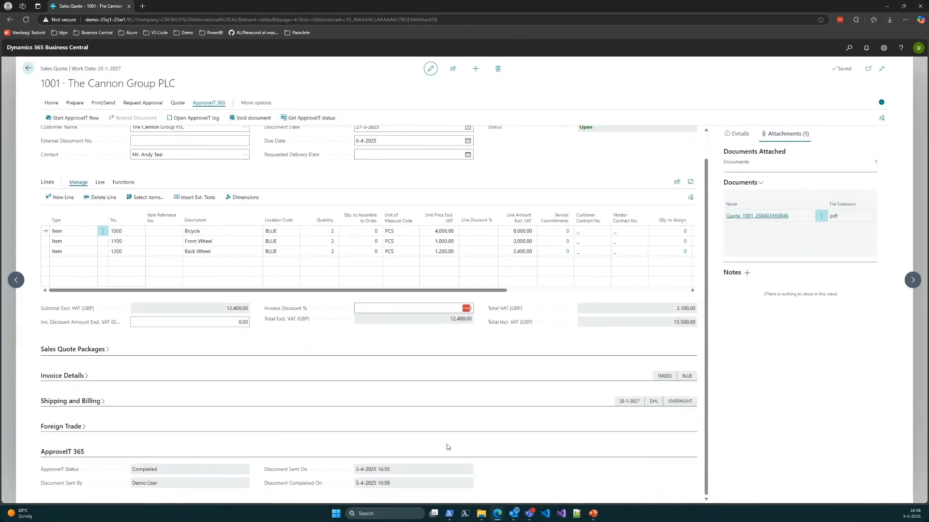
scroll(547, 347, "up", 1)
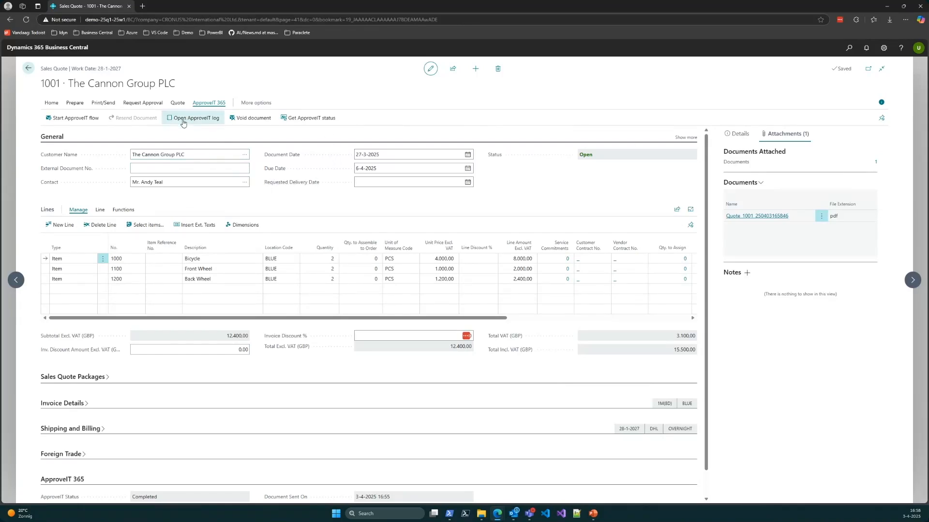
Step: Open the quote's ApproveIT document log in the enlarged view and examine the invitation, opened and viewed entries
left_click(183, 124)
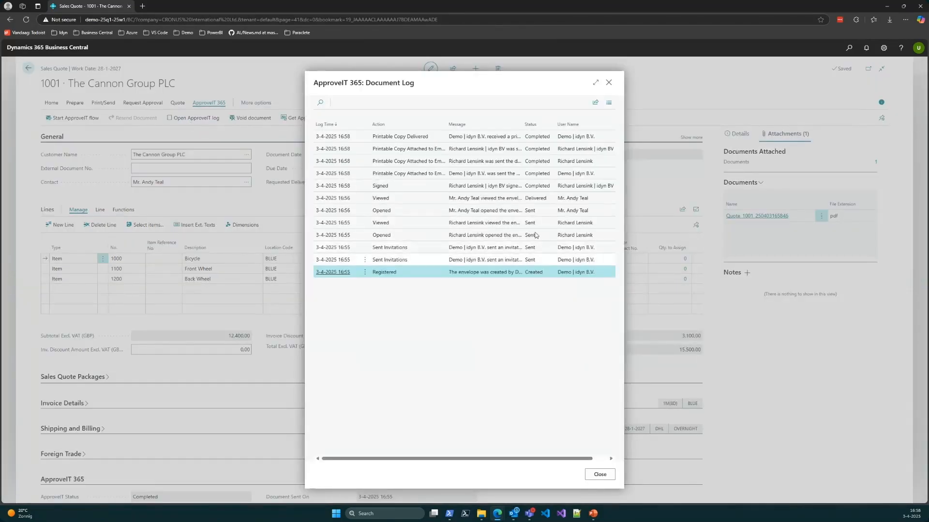
left_click(595, 83)
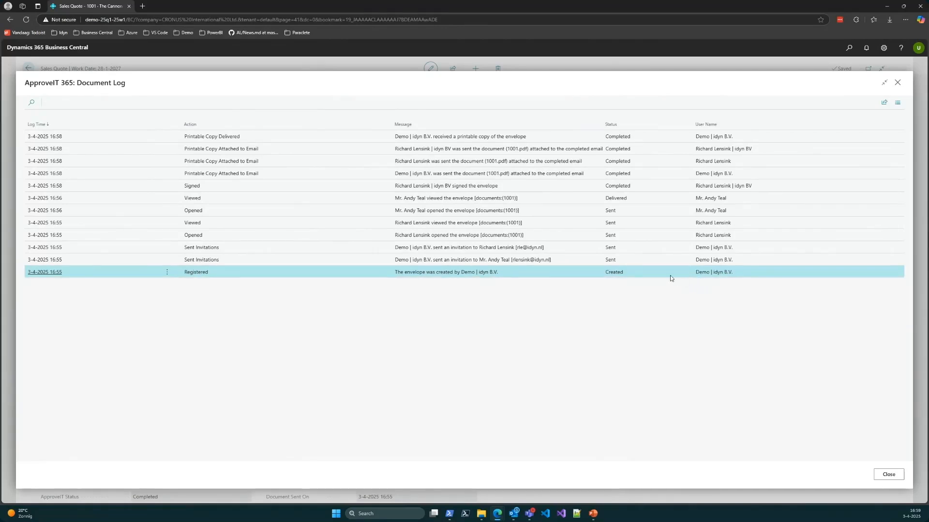
left_click(256, 236)
left_click(421, 214)
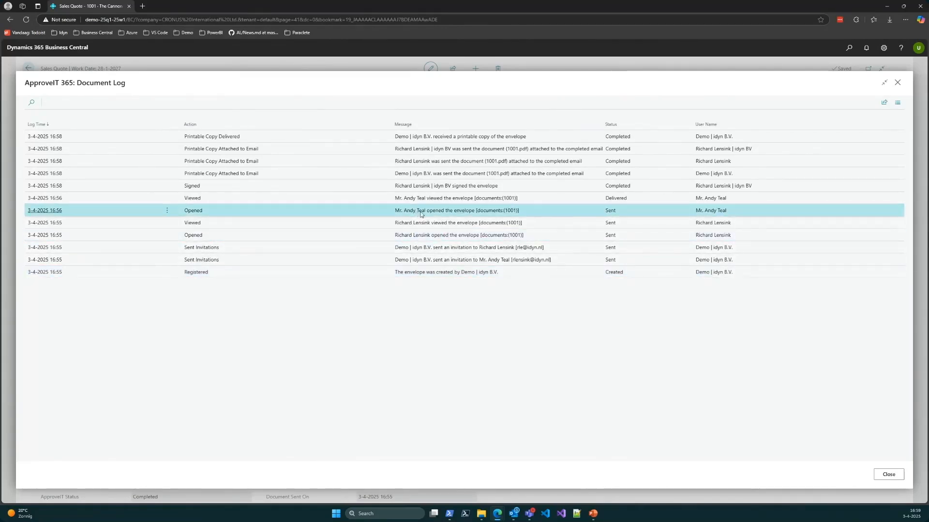
key("Up")
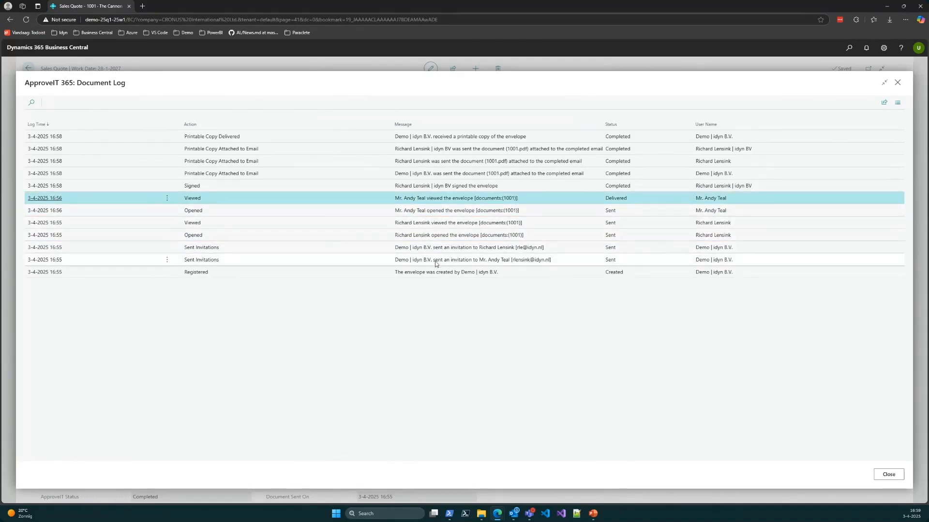
left_click(435, 264)
left_click(434, 250)
left_click(421, 235)
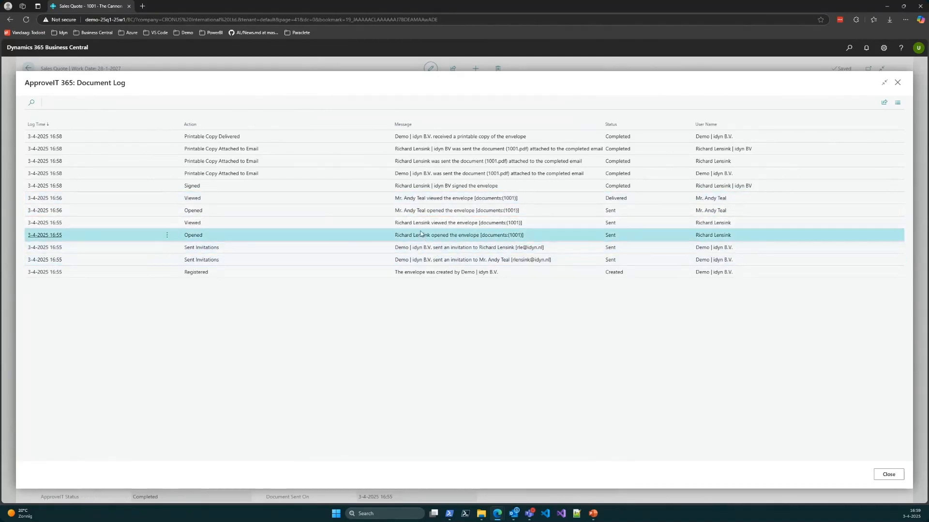
left_click(217, 222)
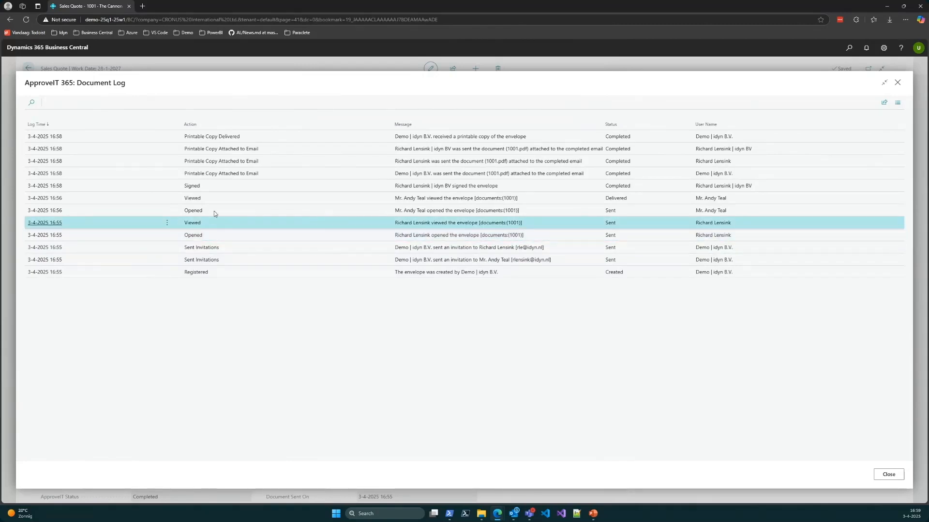
Step: Examine the signed and printable copy entries in the document log, and close the log
left_click(218, 186)
left_click(265, 174)
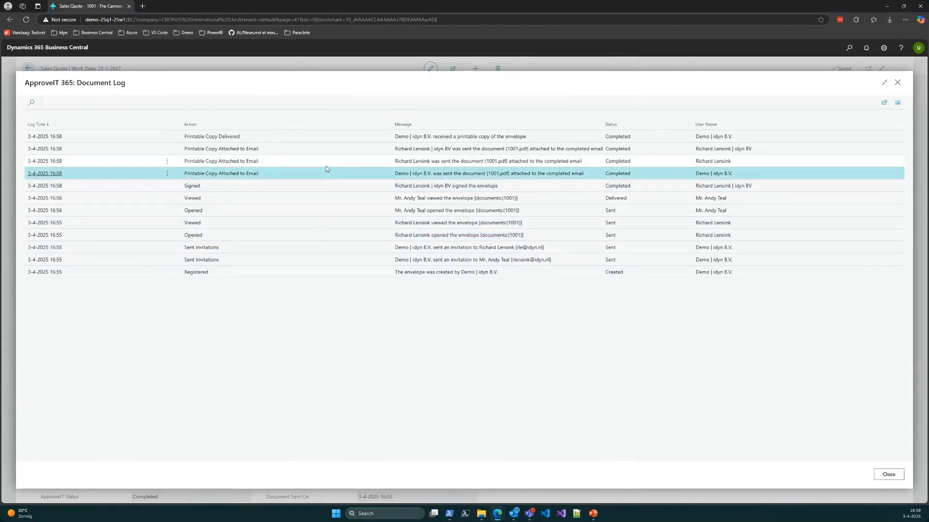
key("Up")
key("Up")
key("Up")
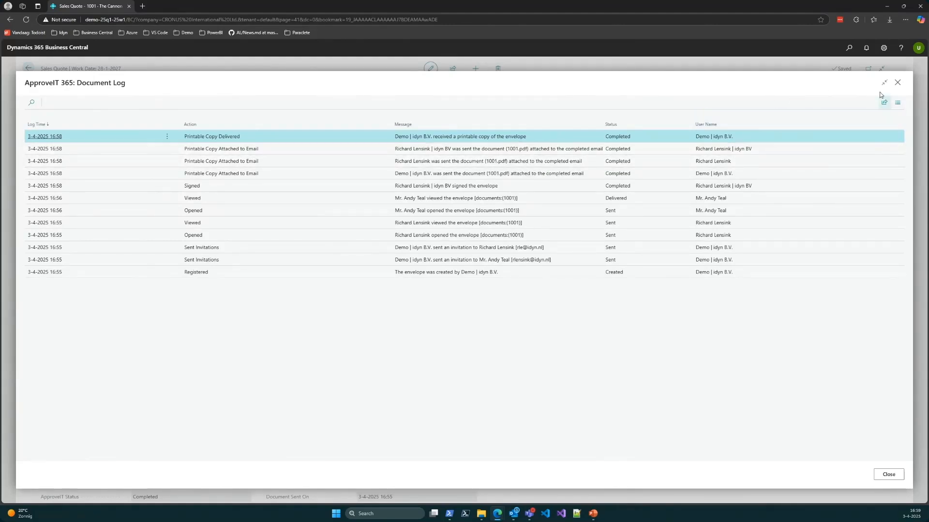
left_click(897, 84)
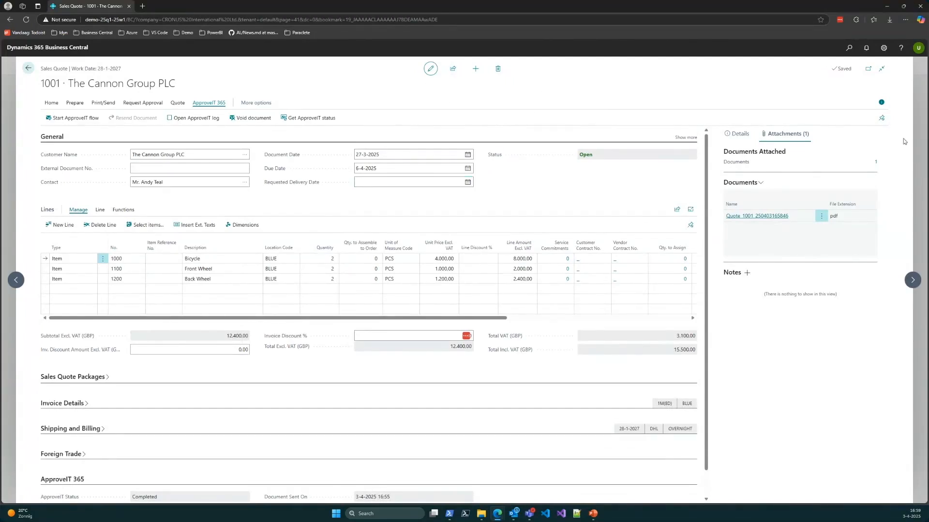
Step: View the signed quote PDF from the attached documents, and close both the PDF and the attachment list
left_click(875, 164)
left_click(365, 142)
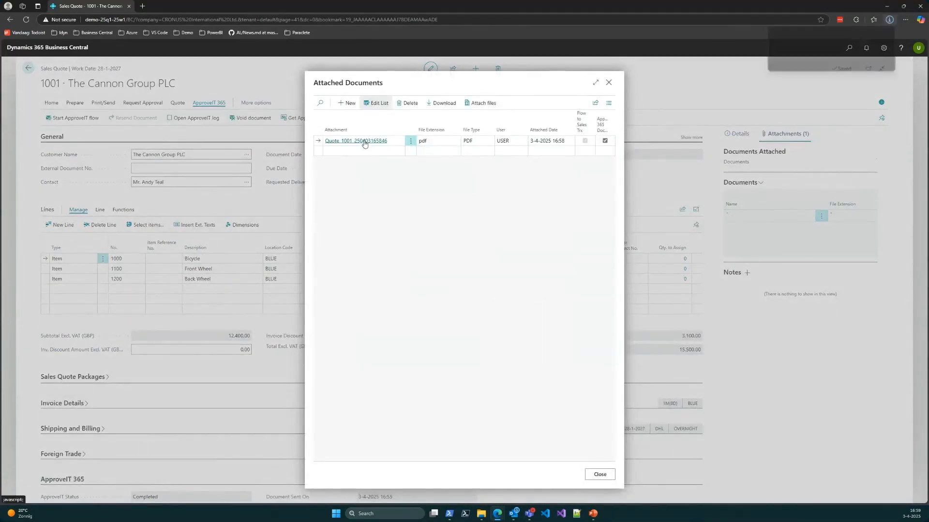
left_click(788, 56)
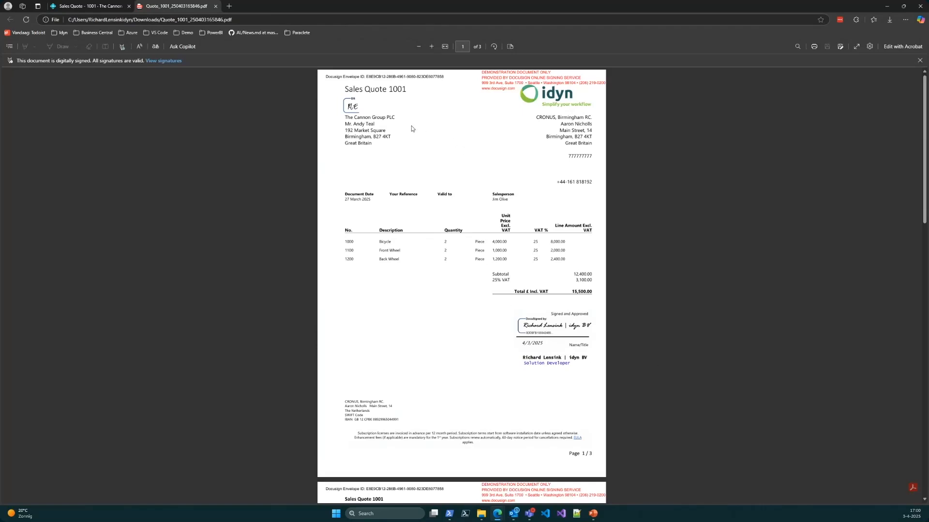
left_click(215, 6)
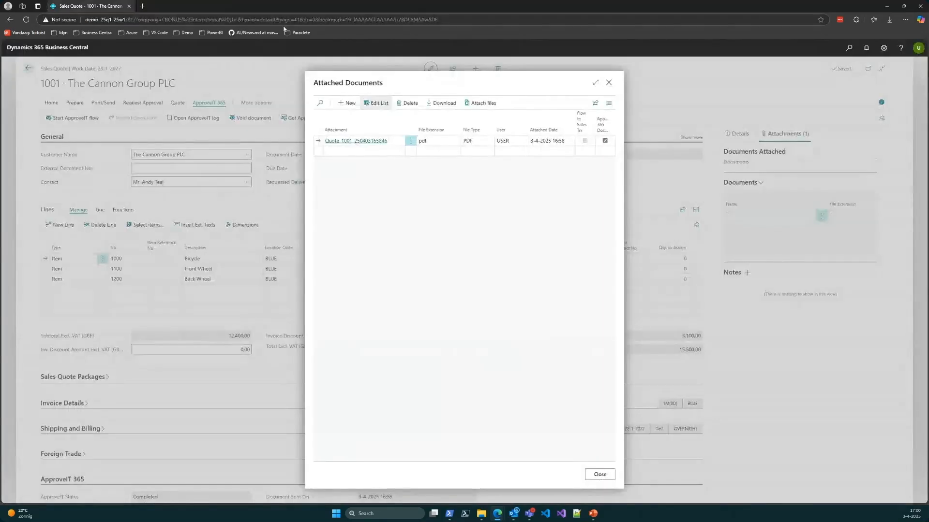
left_click(609, 83)
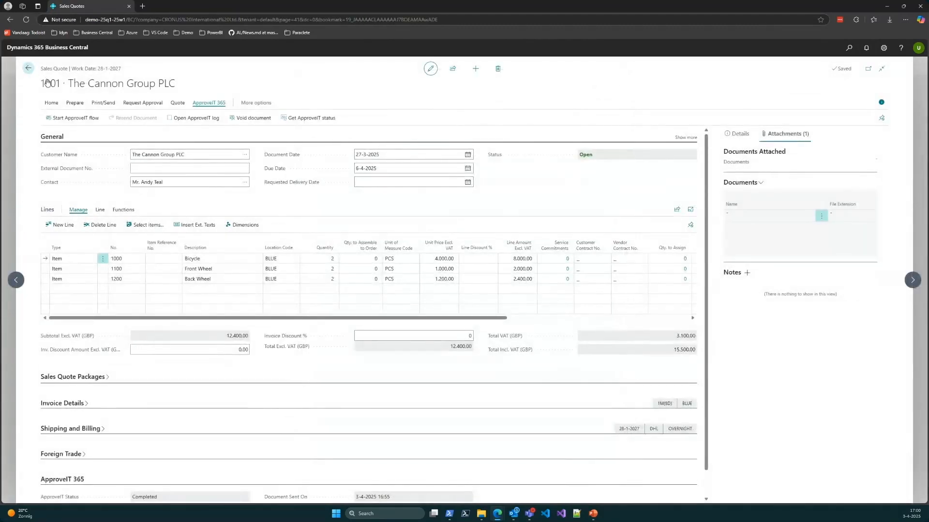
Step: Leave the sales quote and open the open-status purchase order for Service Electronics Ltd. from the purchase orders list
key("Escape")
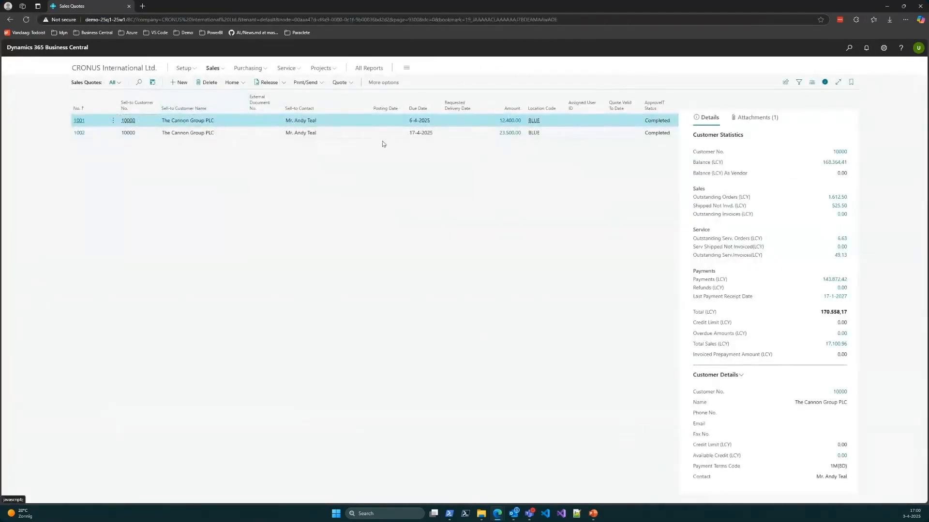
left_click(249, 68)
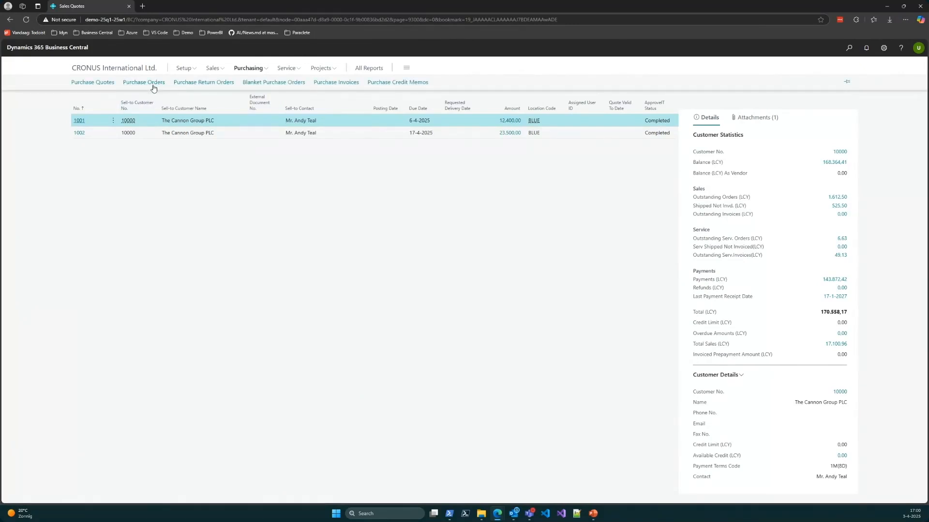
left_click(151, 83)
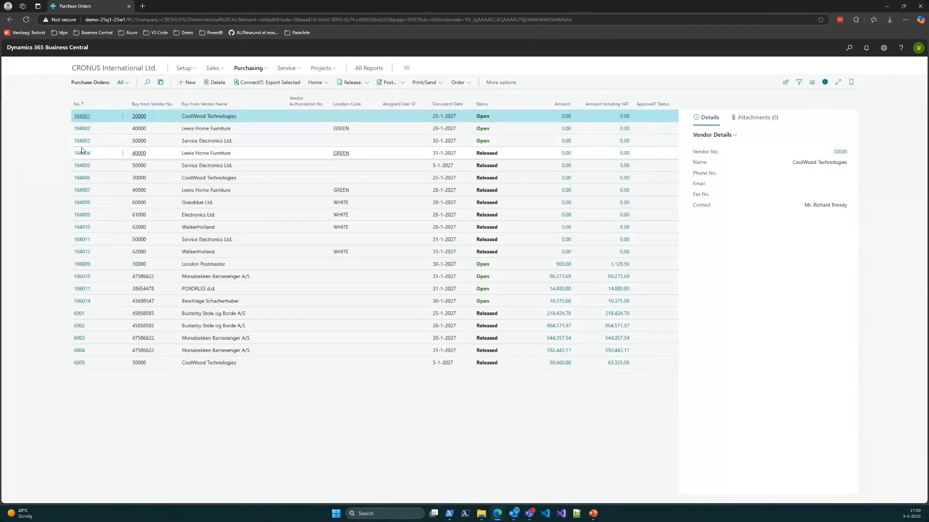
left_click(81, 141)
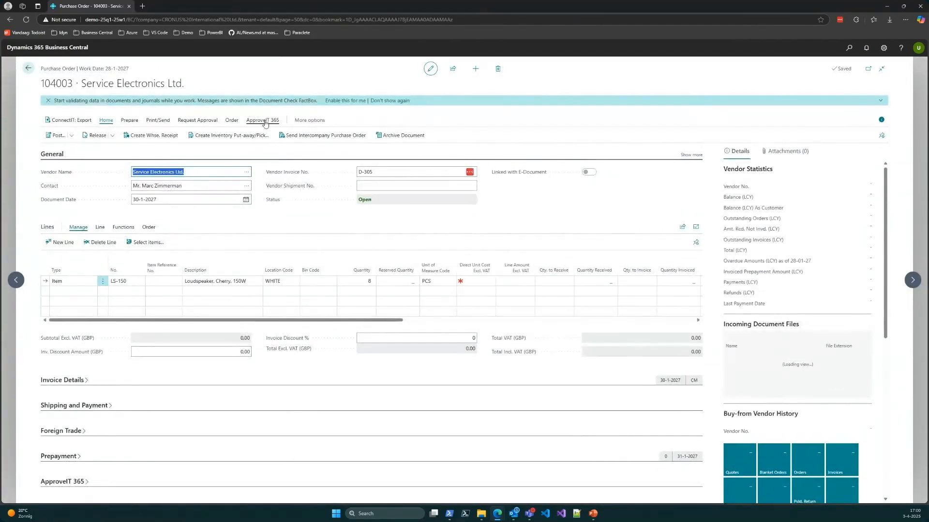
Step: Examine the ApproveIT 365 actions and status fields on the purchase order, and exit it without releasing it
left_click(262, 122)
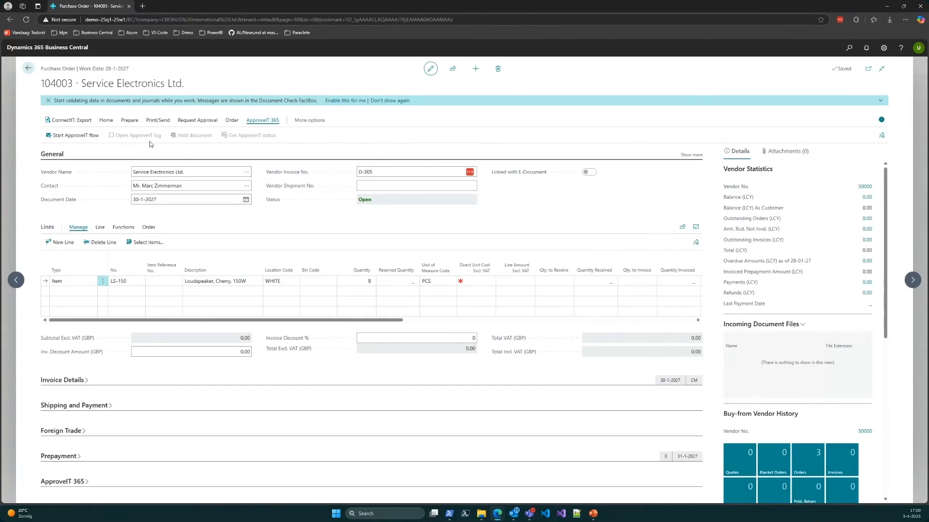
left_click(63, 482)
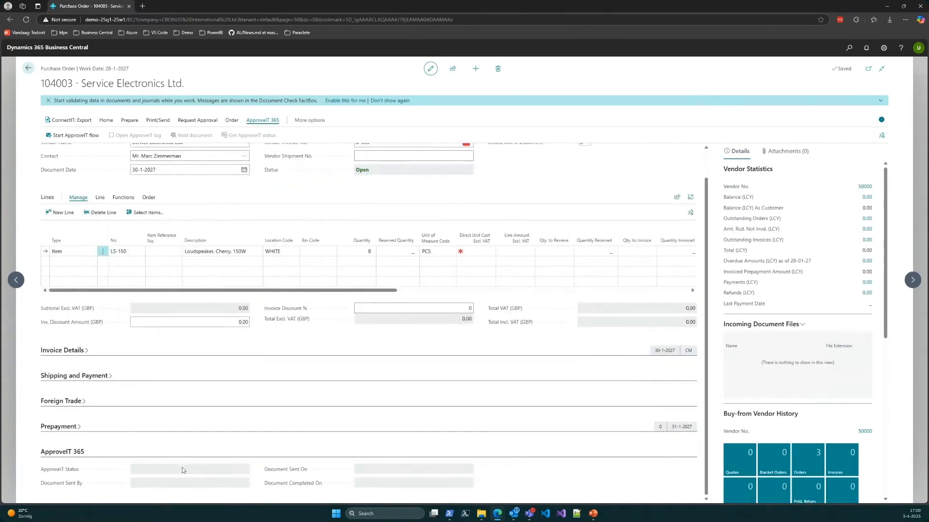
left_click(29, 68)
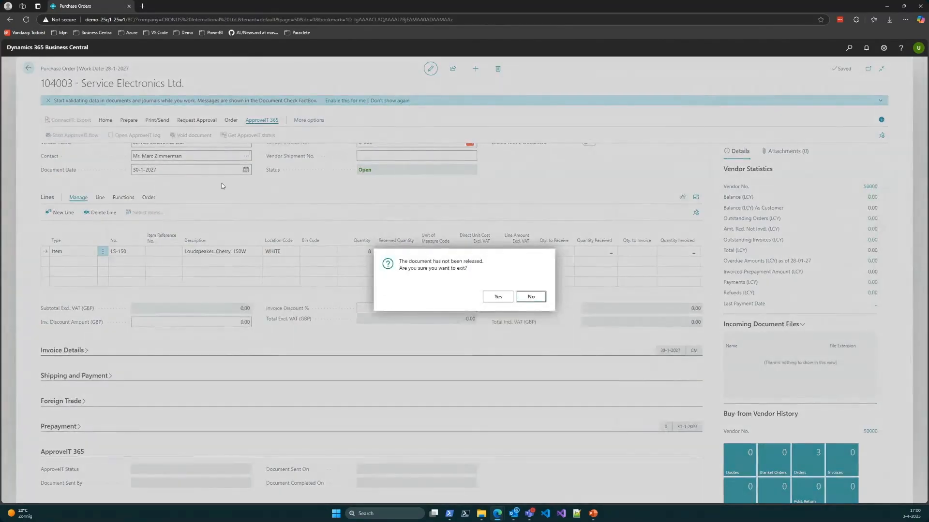
left_click(498, 297)
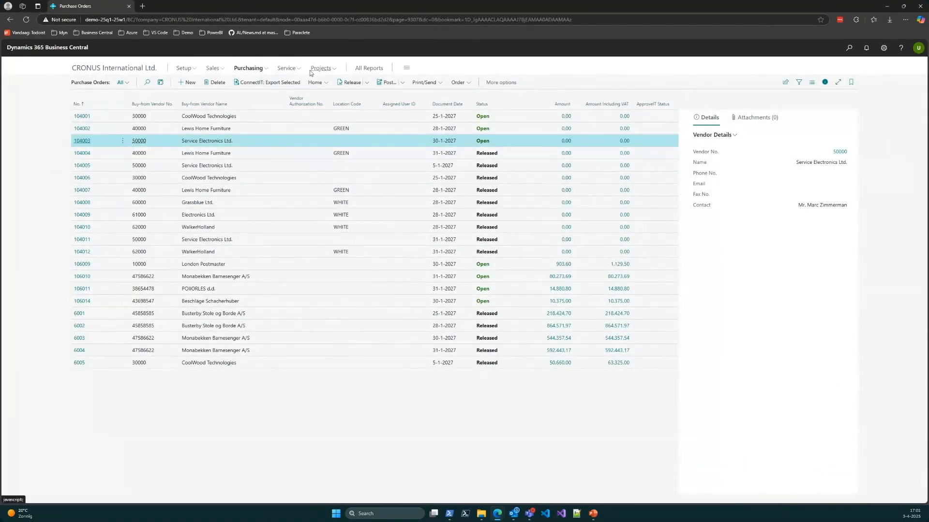
Step: Find the Customers list, open the customer card of The Cannon Group PLC, and show its completed ApproveIT sales quotes
left_click(213, 70)
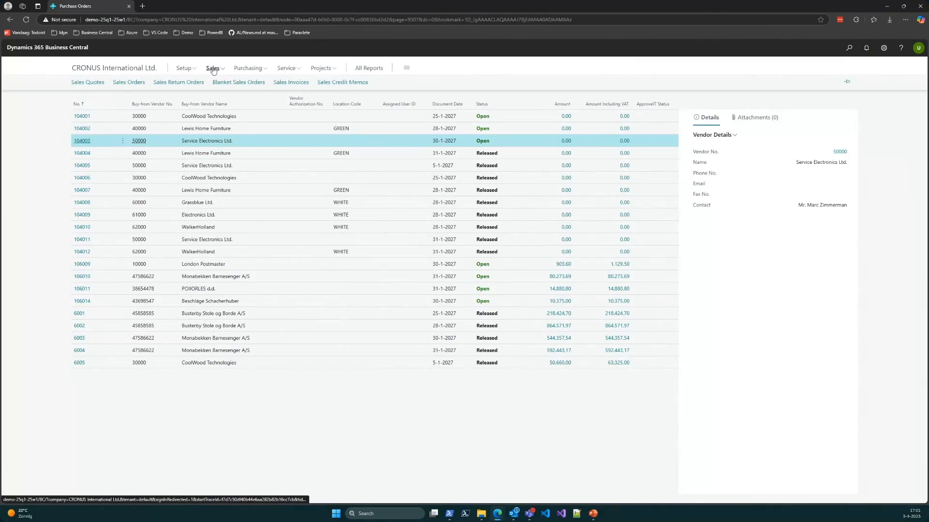
left_click(849, 48)
type("customer")
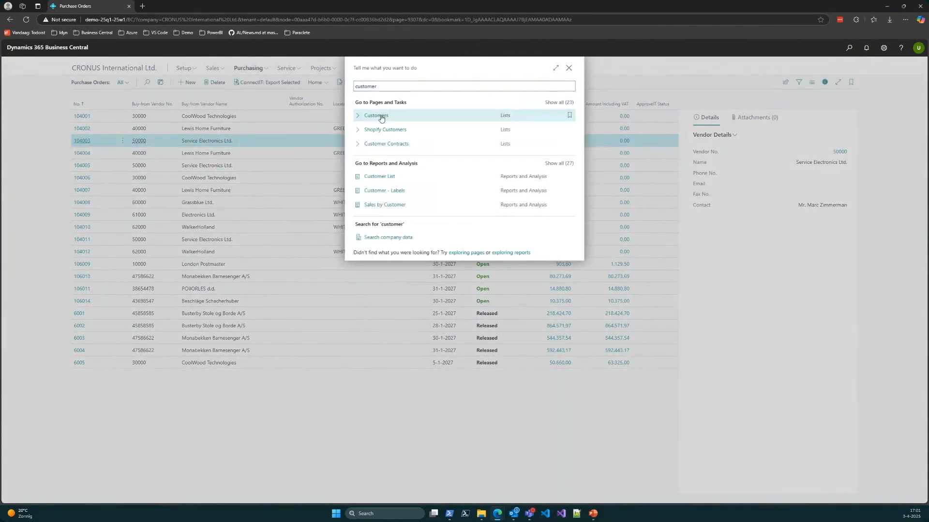
left_click(385, 117)
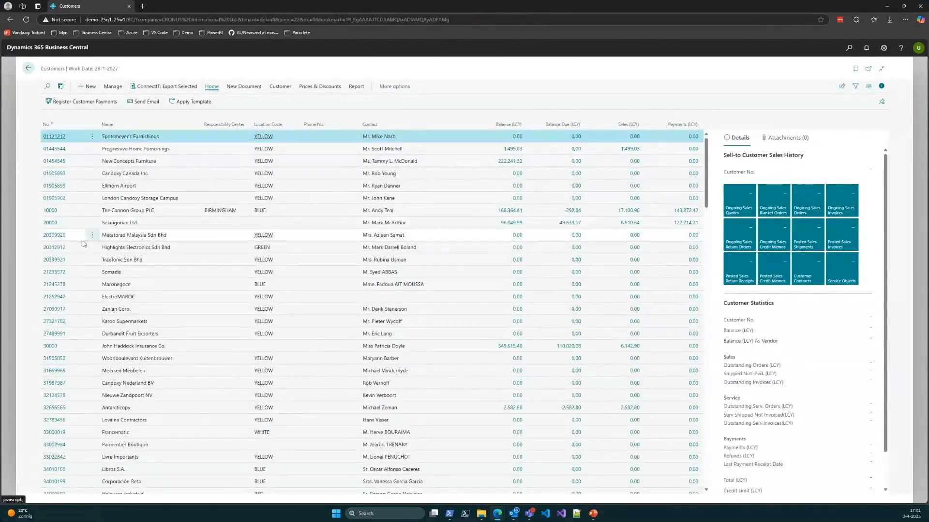
left_click(51, 211)
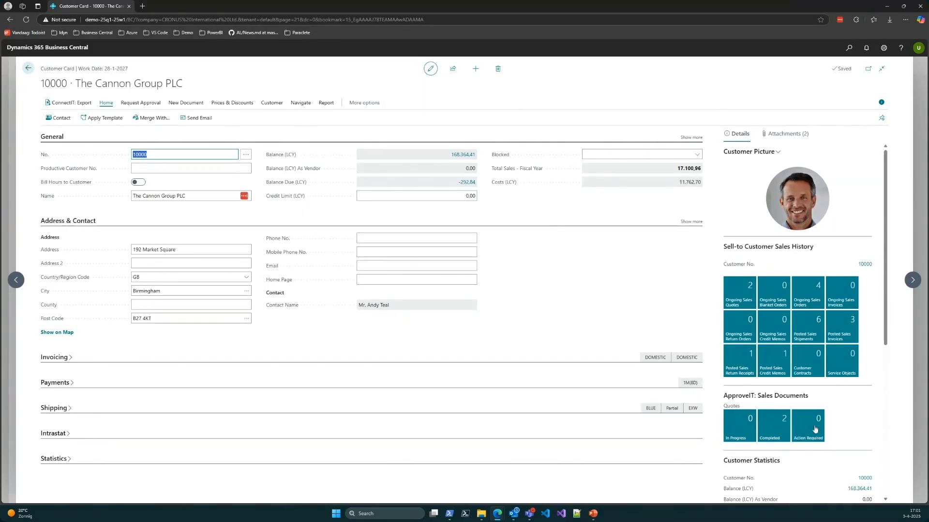
left_click(773, 434)
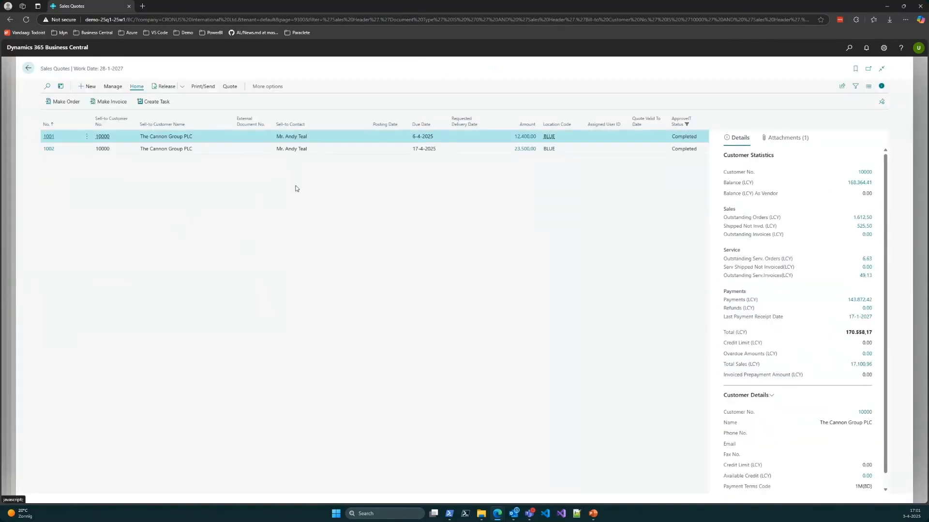
Step: Leave the completed sales quotes, the customer card and the Customers list, and return to the CRONUS International Ltd. home page
left_click(27, 69)
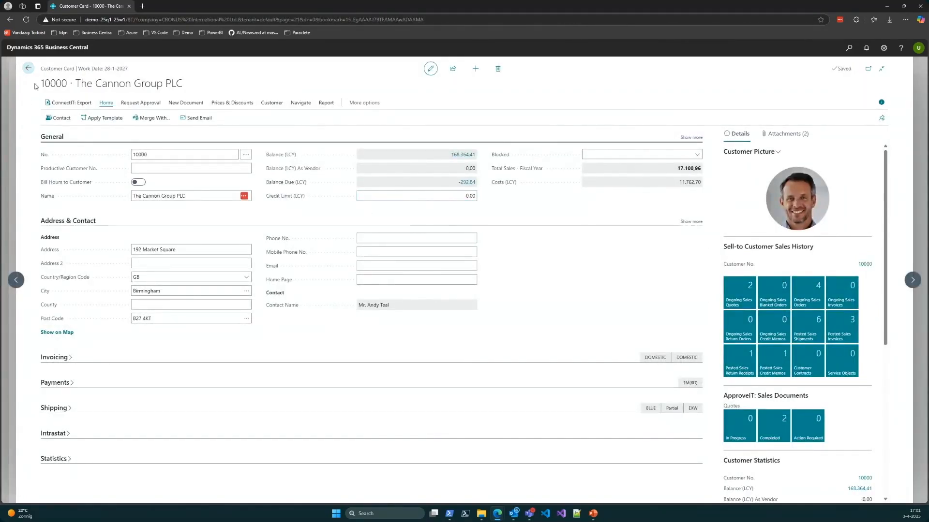
left_click(27, 70)
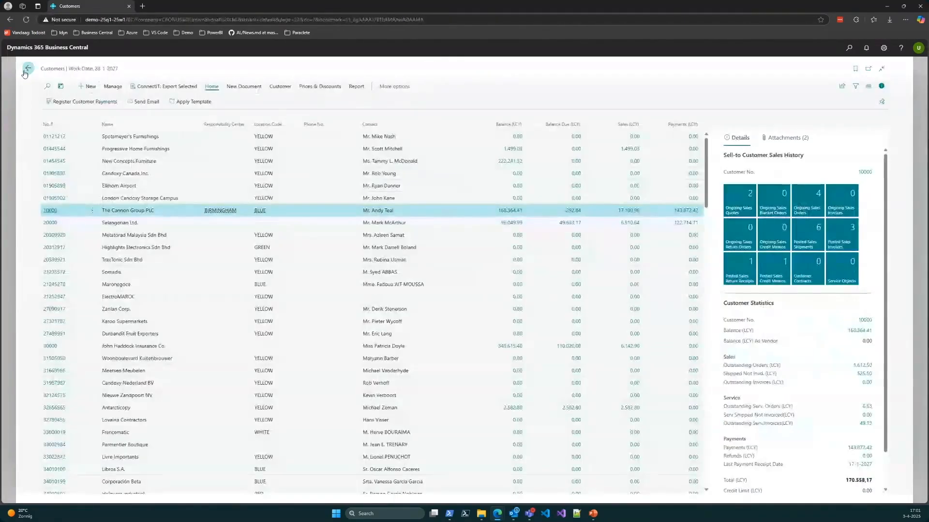
left_click(27, 70)
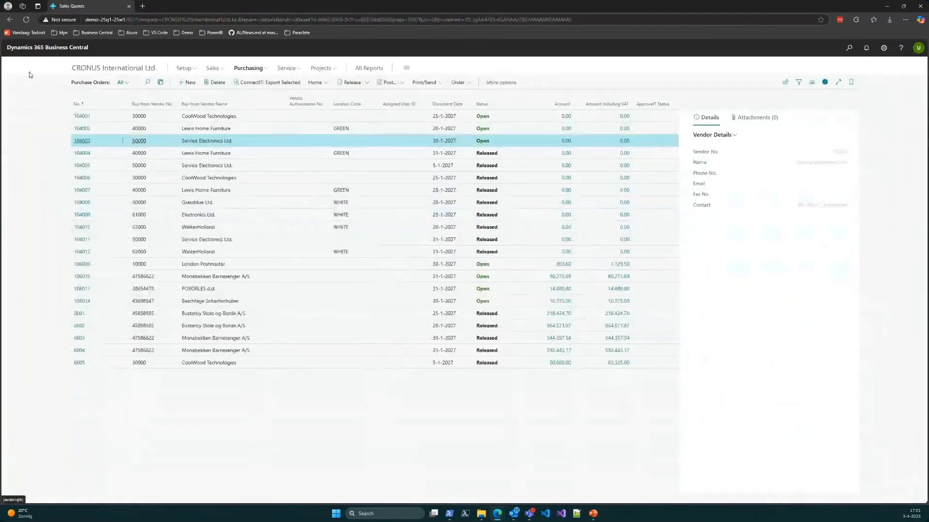
left_click(80, 72)
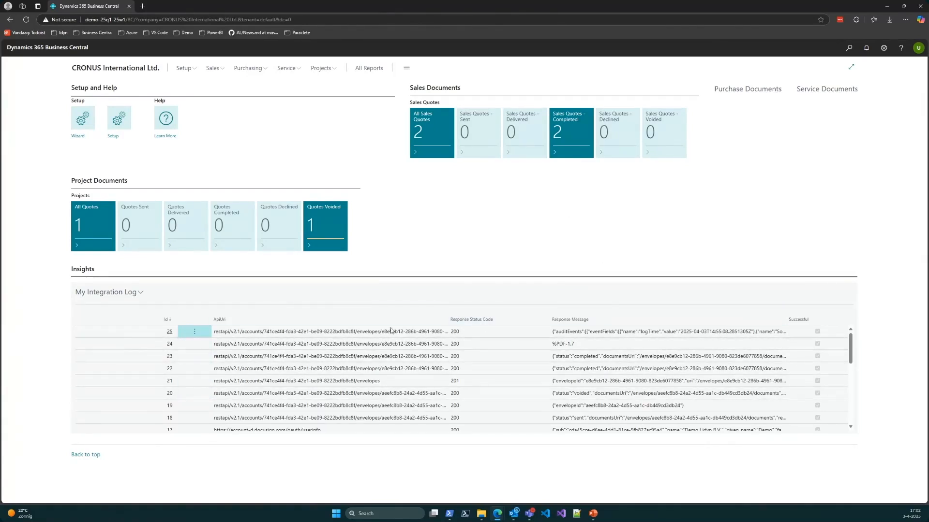
Step: Find and review the ApproveIT 365: Integration Log, and view the ApproveIT 365 online manual before closing it
left_click(849, 48)
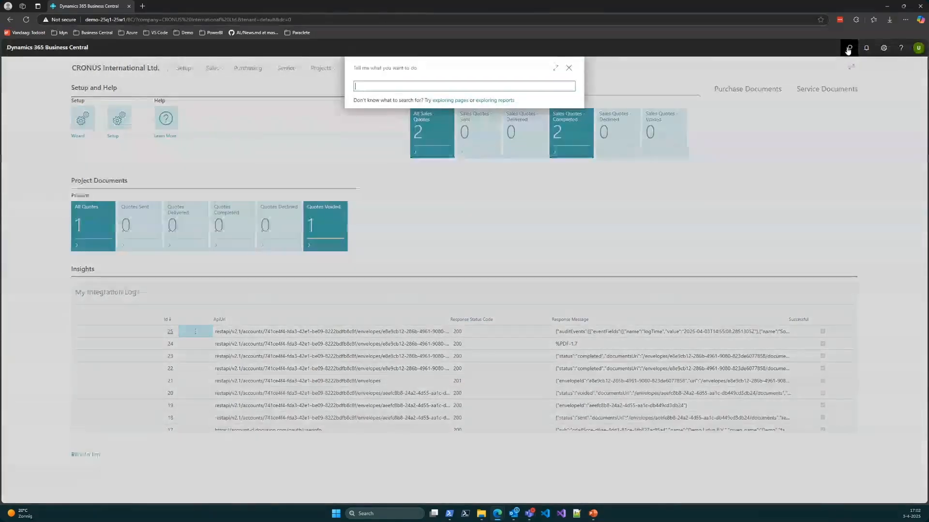
type("integration log")
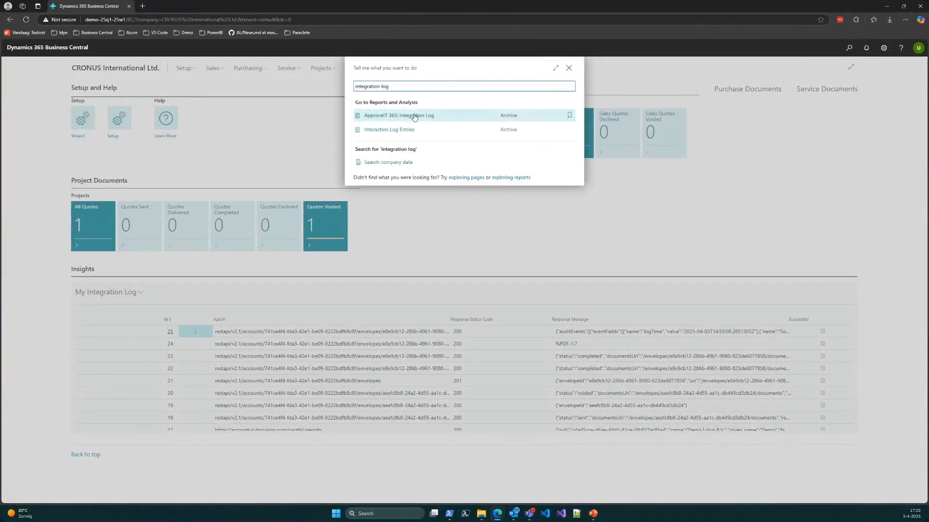
left_click(412, 118)
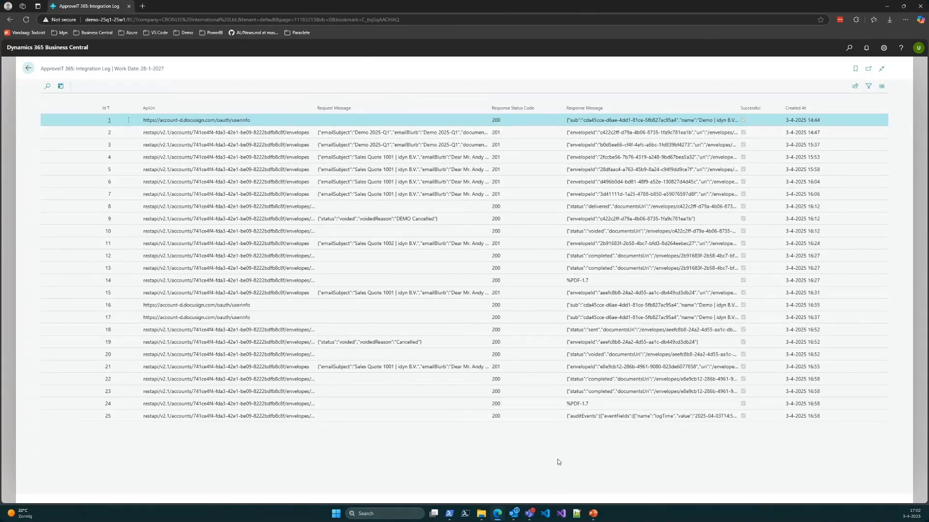
left_click(28, 68)
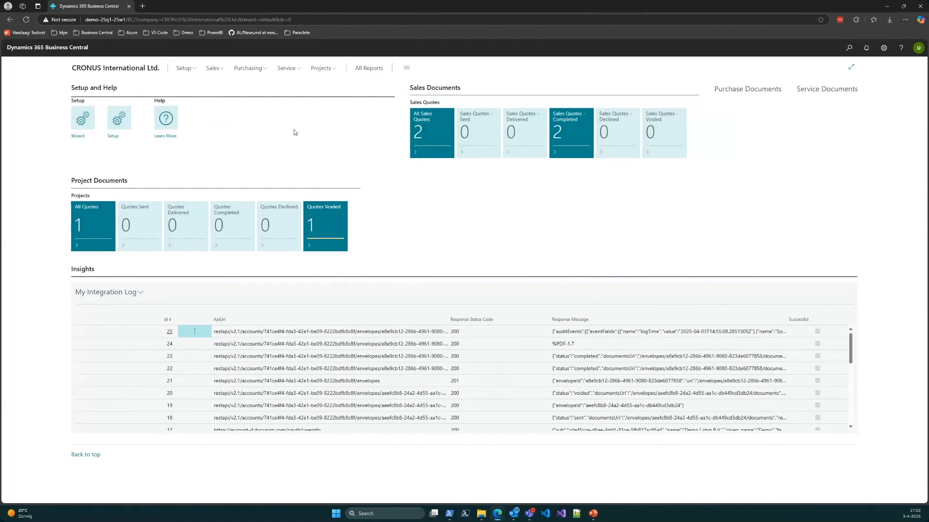
left_click(170, 121)
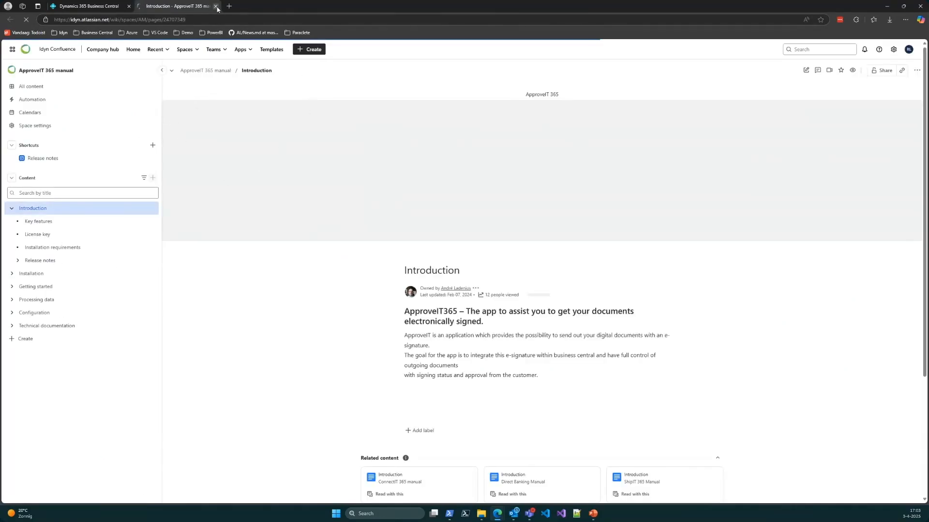
left_click(216, 6)
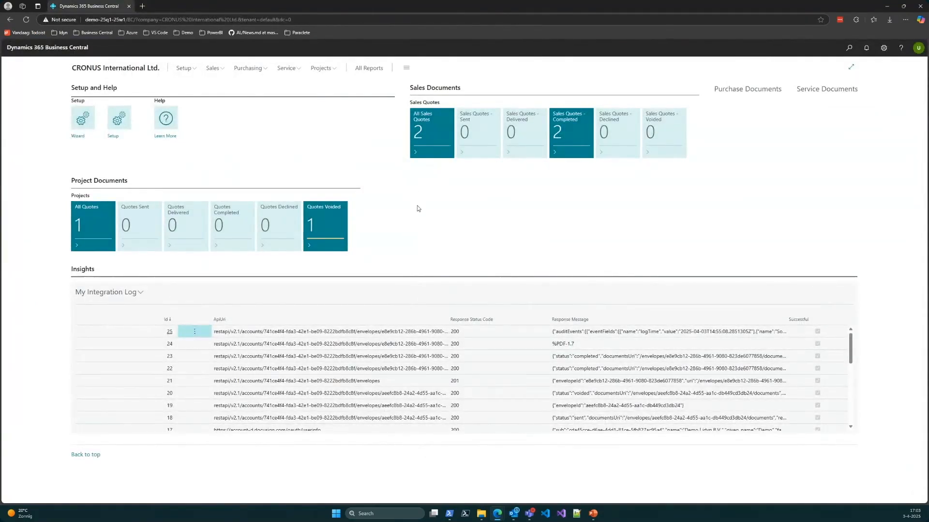
Step: Find the Job Queue Entries list, show it full-width, and open the card of the Approve IT sync entry
left_click(847, 50)
type("job queue")
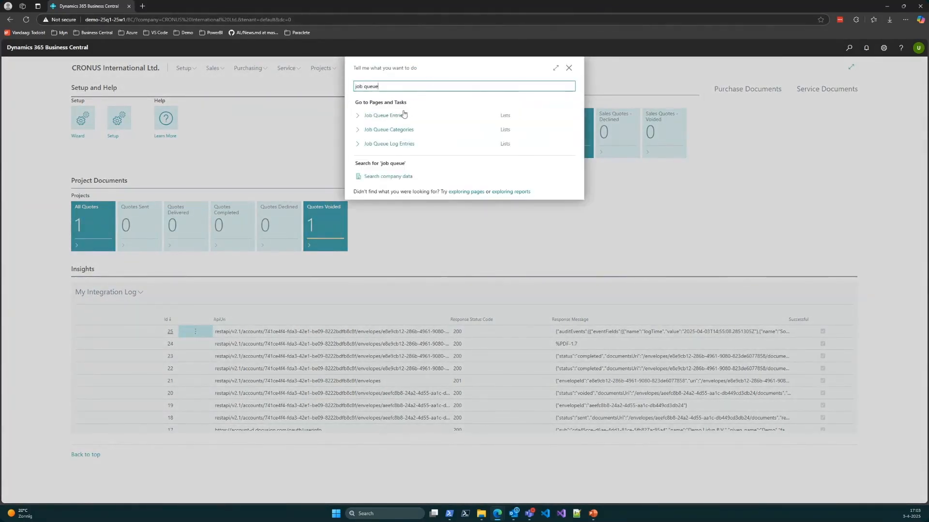
left_click(400, 117)
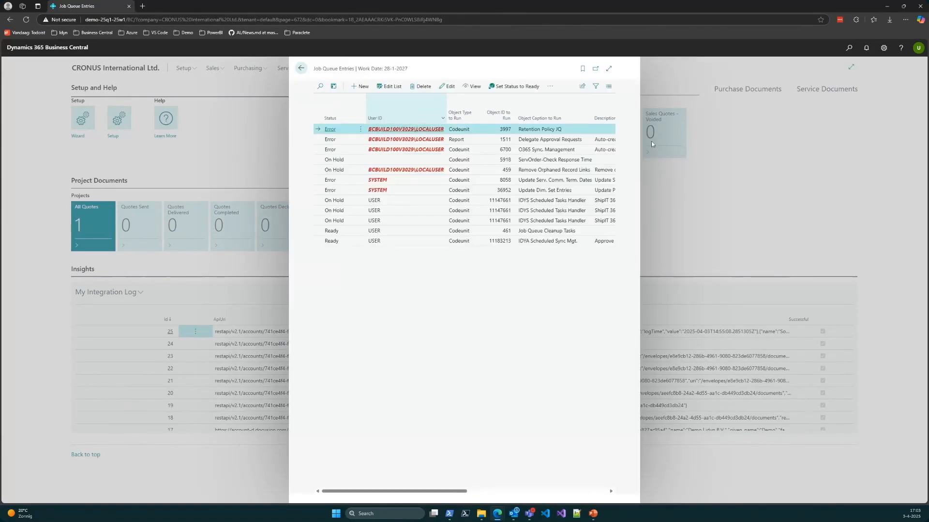
left_click(609, 68)
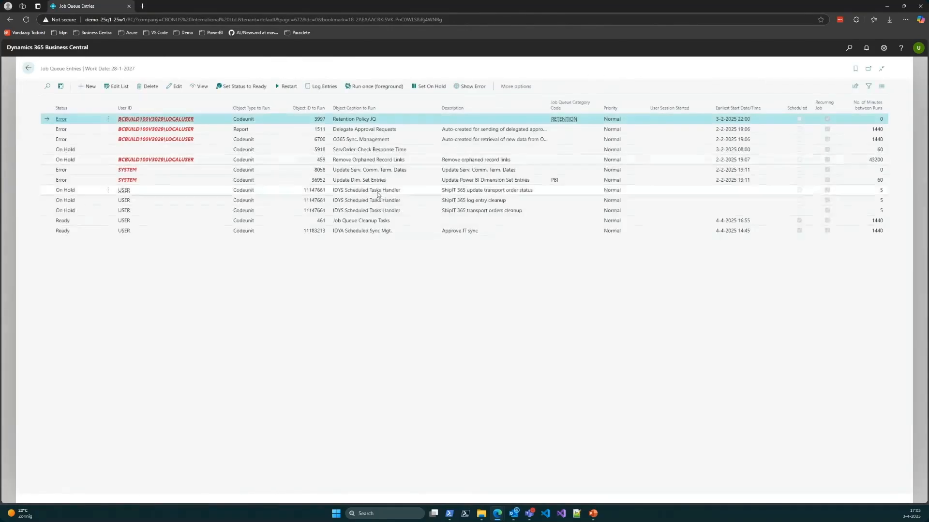
left_click(347, 232)
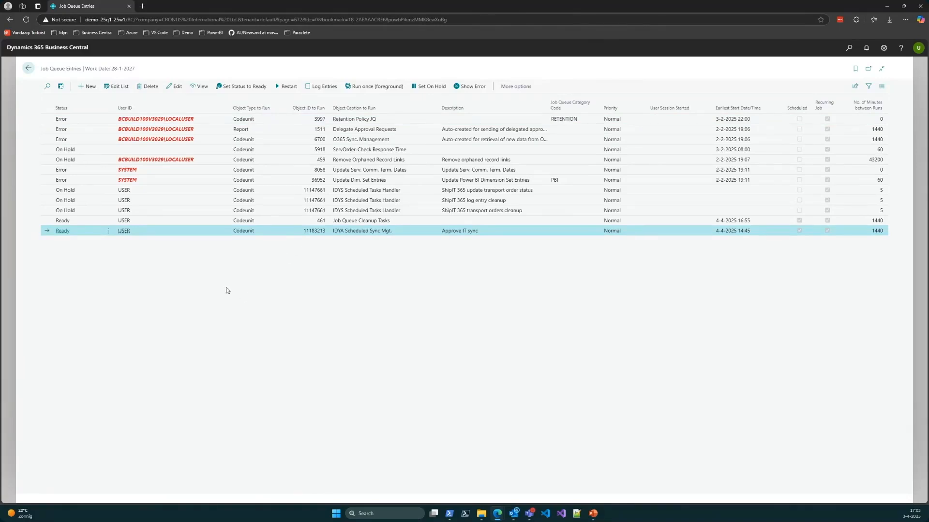
left_click(64, 232)
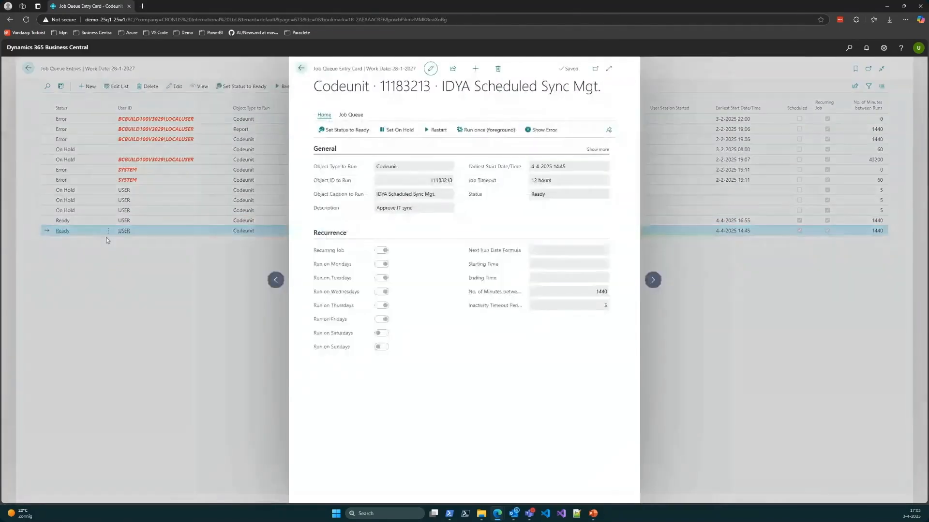
Step: Put the Approve IT sync job on hold, set its number of minutes between runs to 20, and exit to the home page
left_click(513, 106)
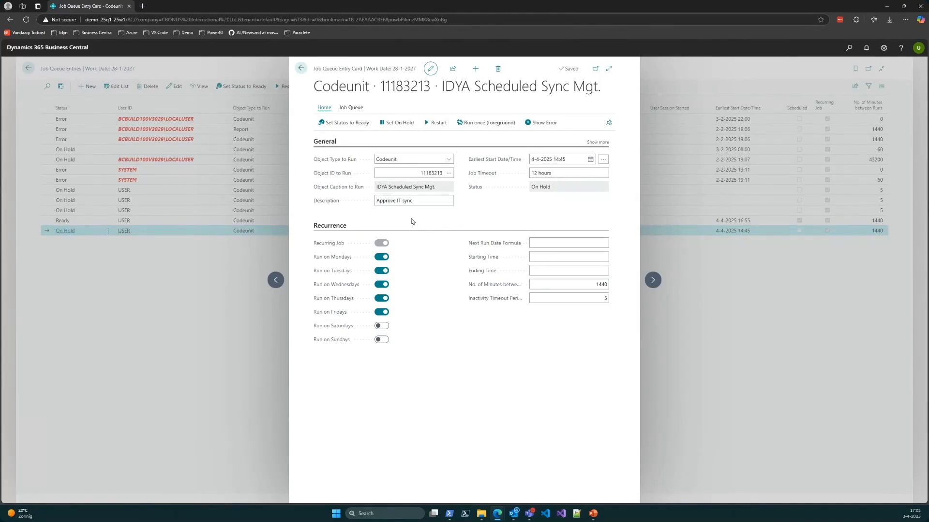
left_click(559, 284)
type("20")
key("Tab")
left_click(532, 363)
left_click(301, 68)
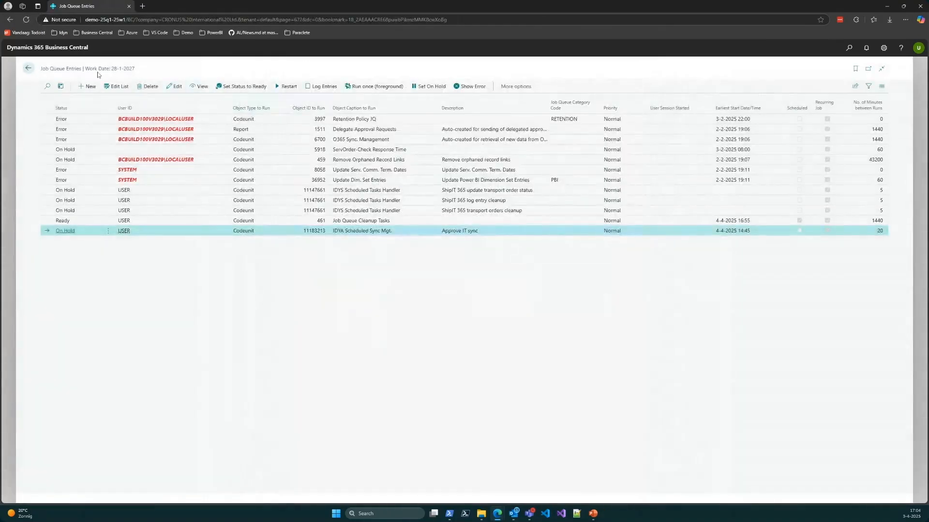
left_click(29, 68)
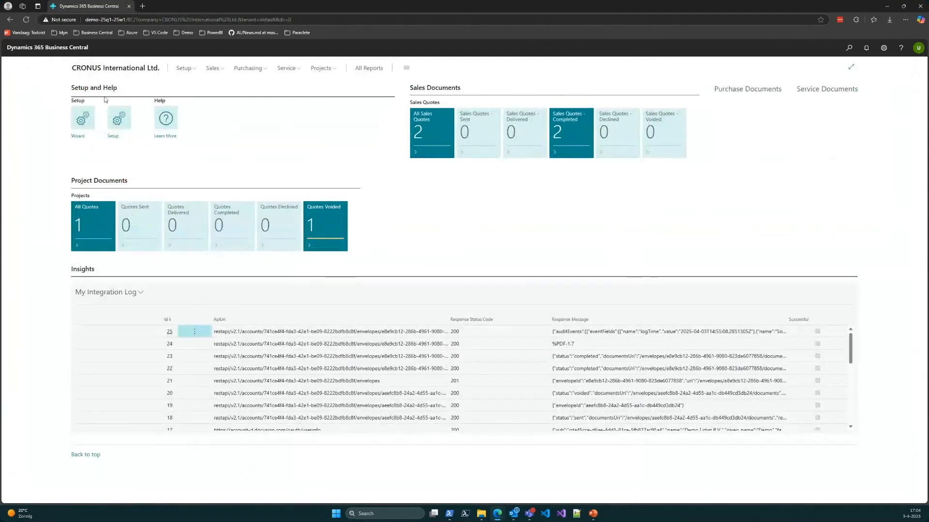